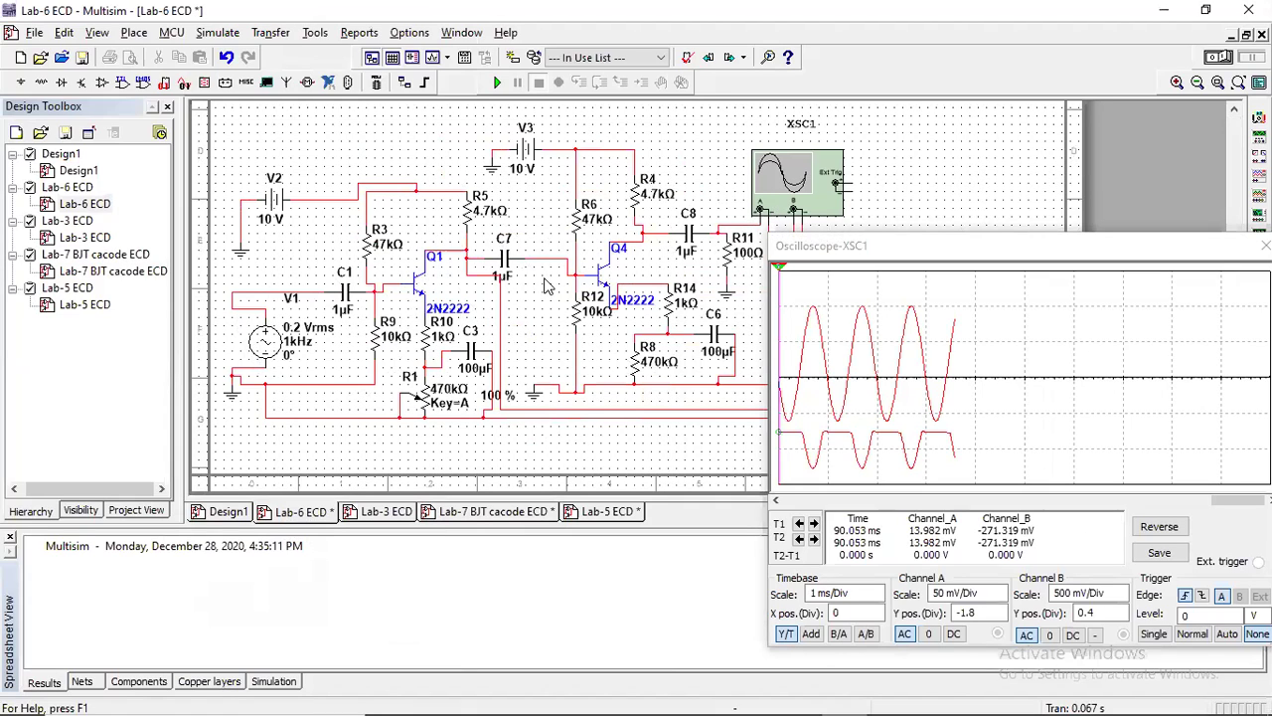
# Run the Lab-5 ECD circuit simulation and reverse the background of the oscilloscope display
pyautogui.click(469, 513)
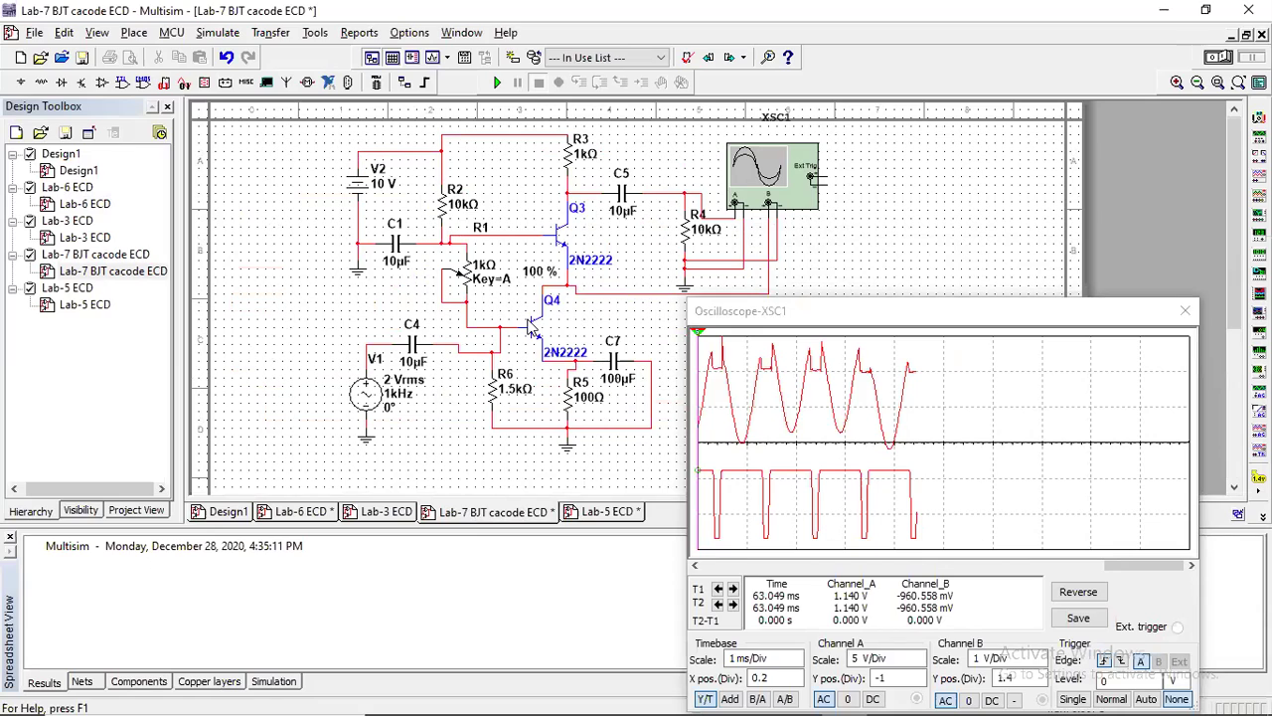
pyautogui.click(606, 512)
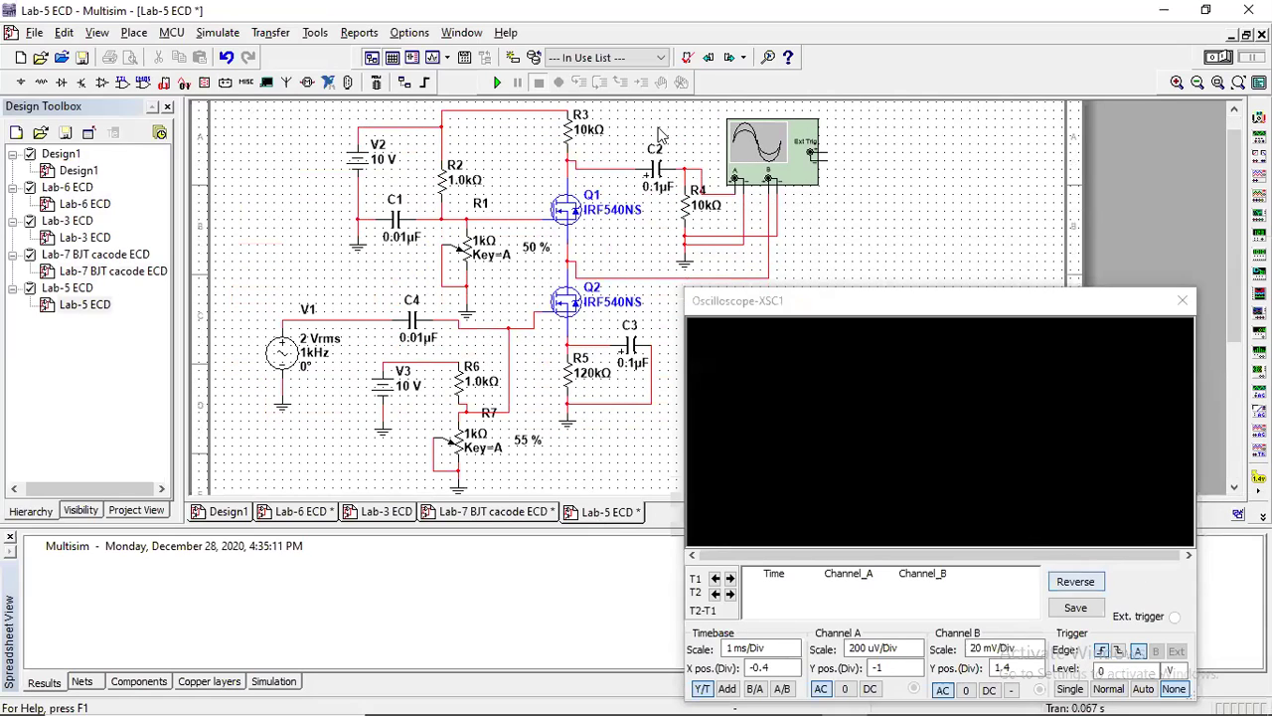
pyautogui.click(497, 85)
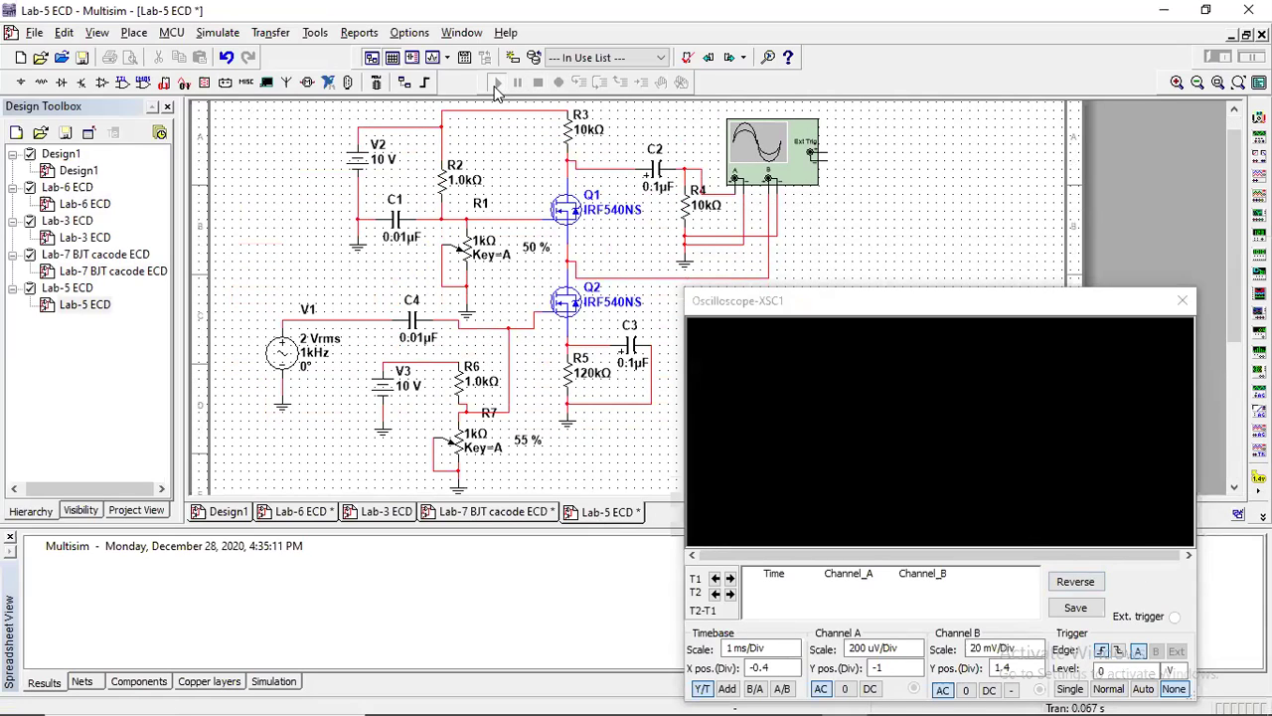
pyautogui.click(1076, 582)
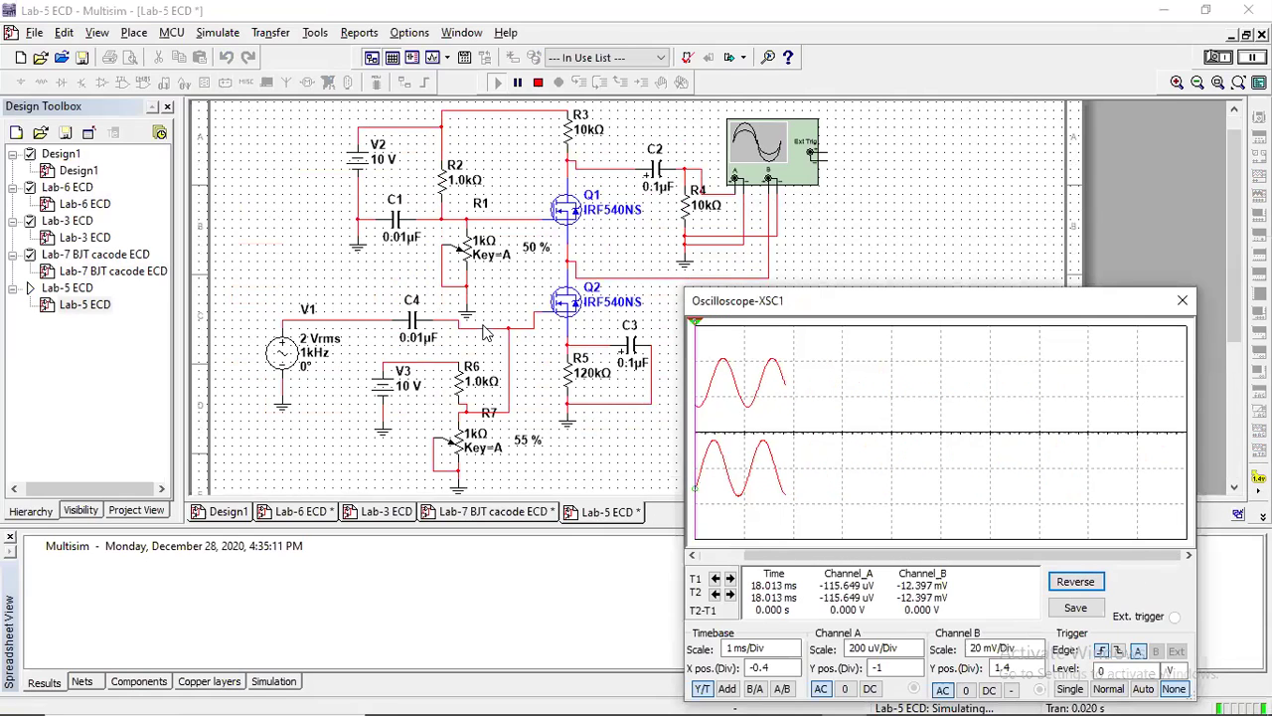
# Set potentiometers R1 and R7 to 100 % while the Lab-5 simulation runs
pyautogui.moveTo(557, 264); pyautogui.dragTo(588, 267)
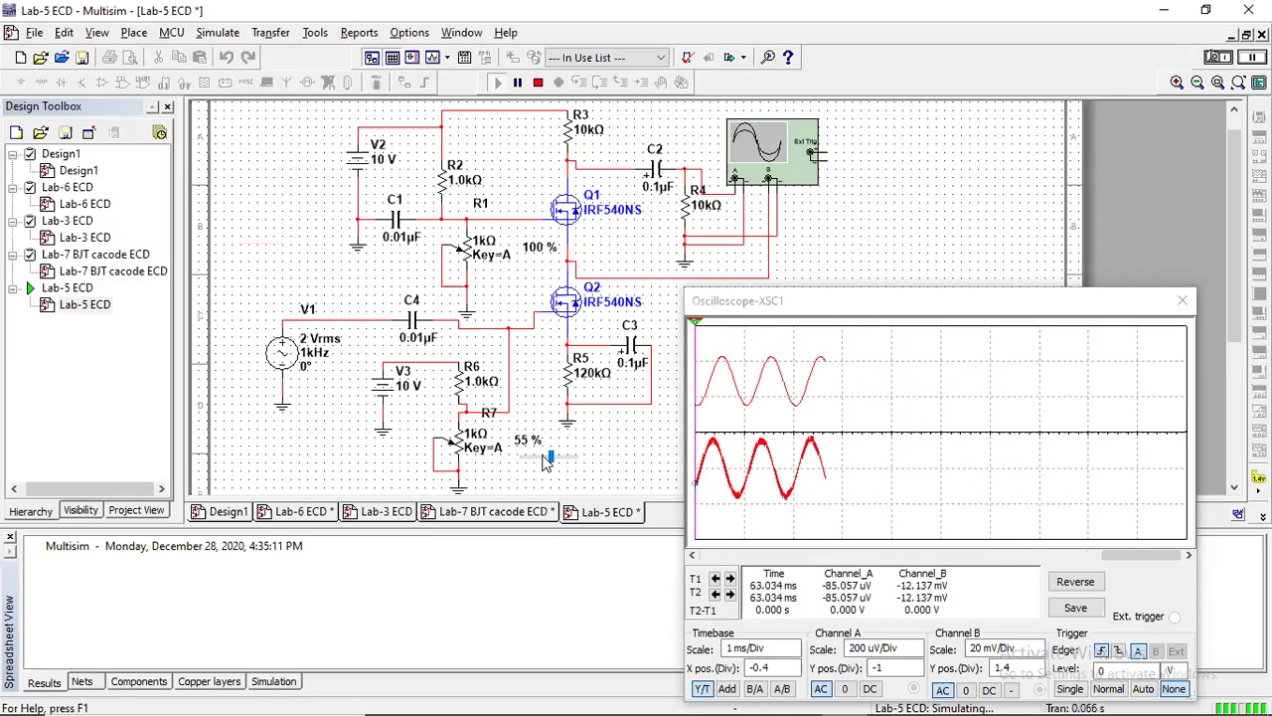
pyautogui.moveTo(550, 455); pyautogui.dragTo(540, 455)
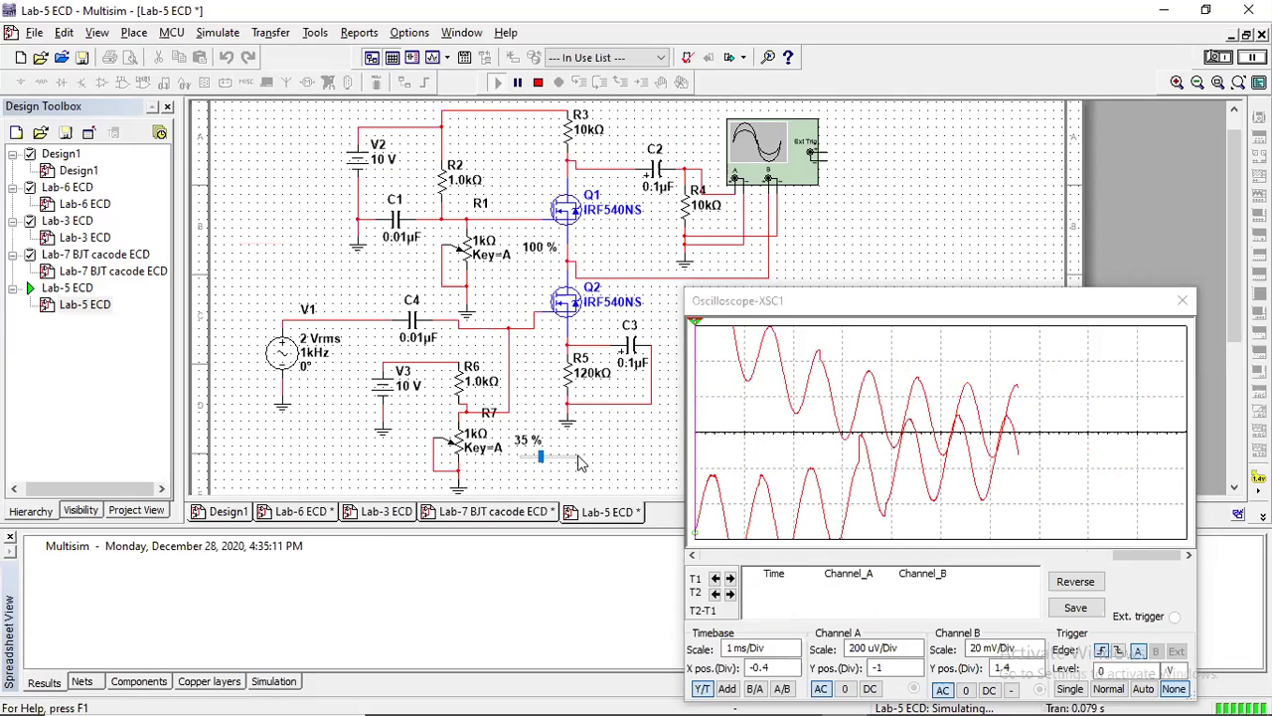
pyautogui.moveTo(543, 456); pyautogui.dragTo(596, 457)
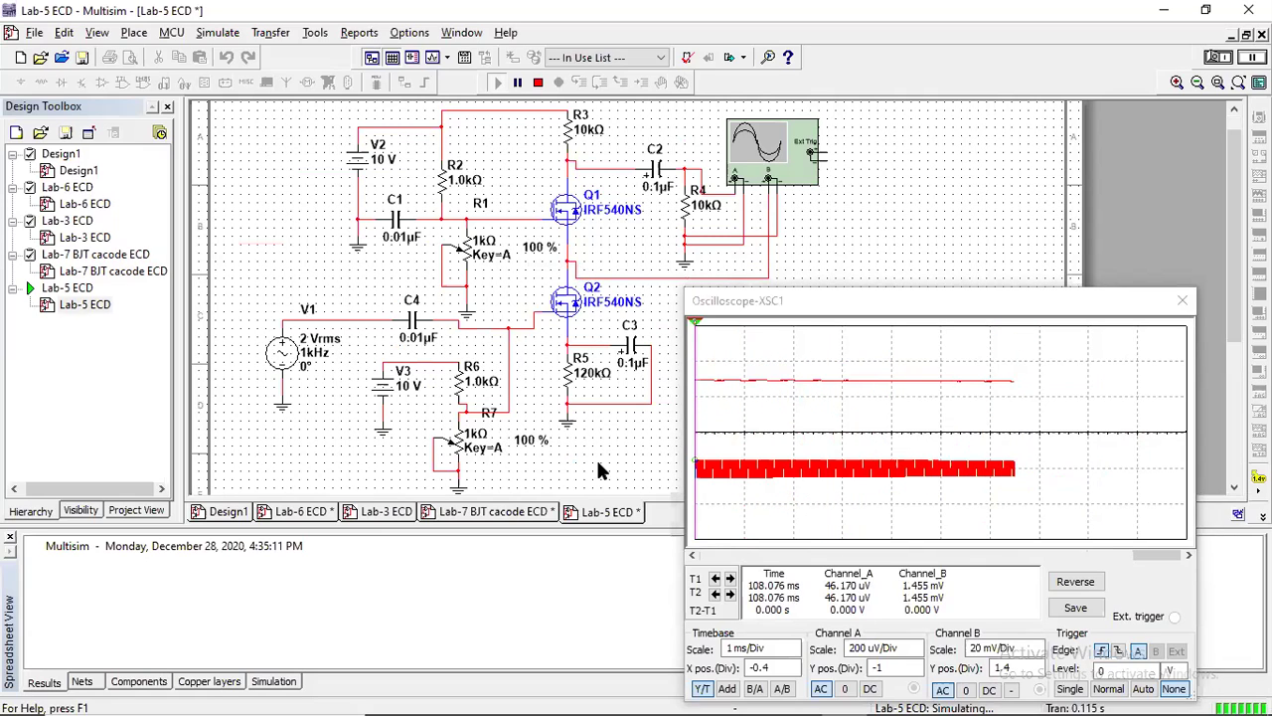
# Shift the oscilloscope's timebase X position to -0.8 divisions
pyautogui.click(792, 676)
pyautogui.click(792, 675)
pyautogui.click(792, 675)
# Try different timebase scales on the oscilloscope and set it to 5 ms/Div
pyautogui.click(794, 654)
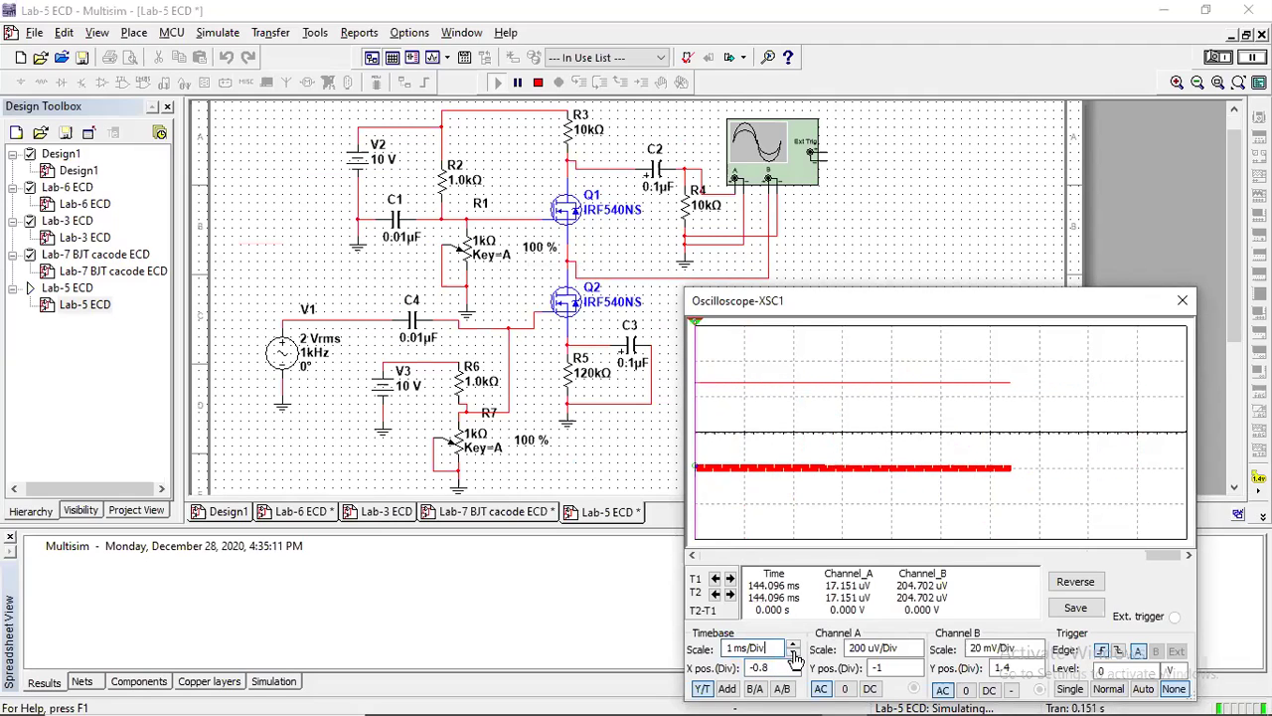
pyautogui.click(794, 654)
pyautogui.click(794, 654)
pyautogui.click(794, 654)
pyautogui.click(794, 654)
pyautogui.click(794, 654)
pyautogui.click(794, 654)
pyautogui.click(794, 654)
pyautogui.click(794, 645)
pyautogui.click(794, 645)
pyautogui.click(794, 645)
pyautogui.click(794, 645)
pyautogui.click(794, 645)
pyautogui.click(794, 645)
pyautogui.click(794, 645)
pyautogui.click(794, 645)
pyautogui.click(794, 645)
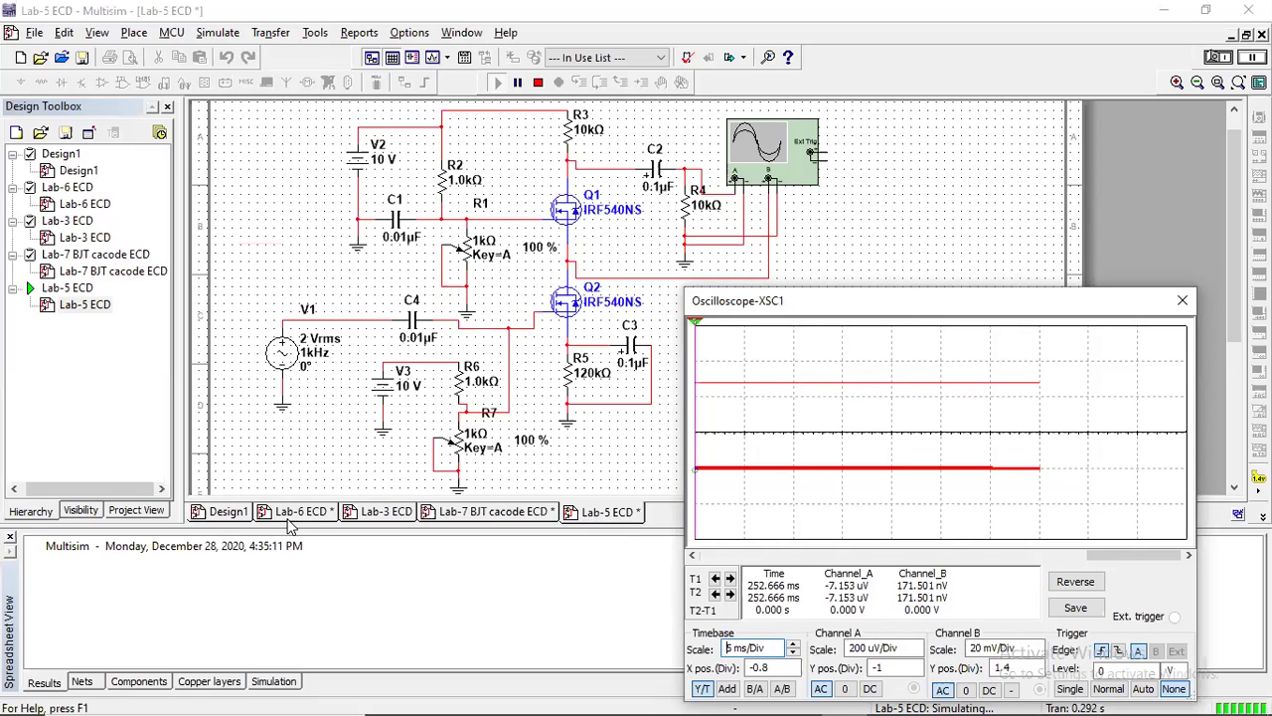
# Stop the running Lab-5 ECD simulation
pyautogui.click(487, 511)
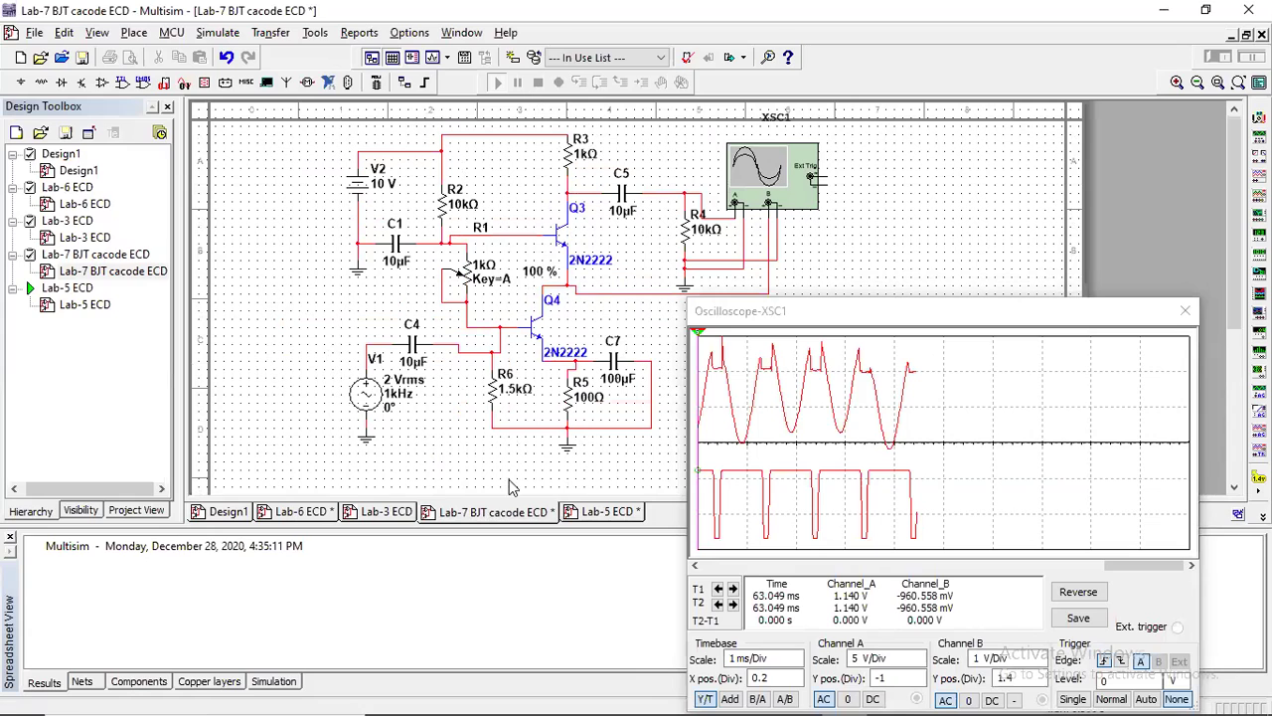
pyautogui.click(605, 511)
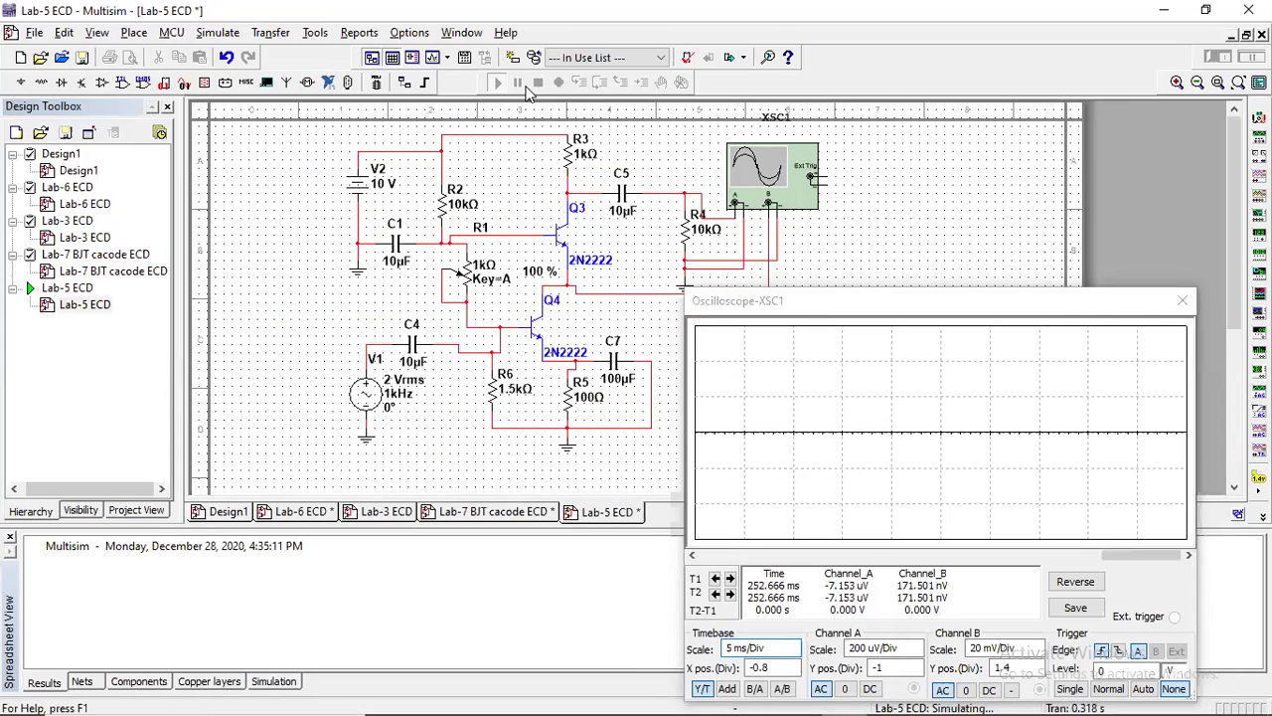
pyautogui.click(537, 84)
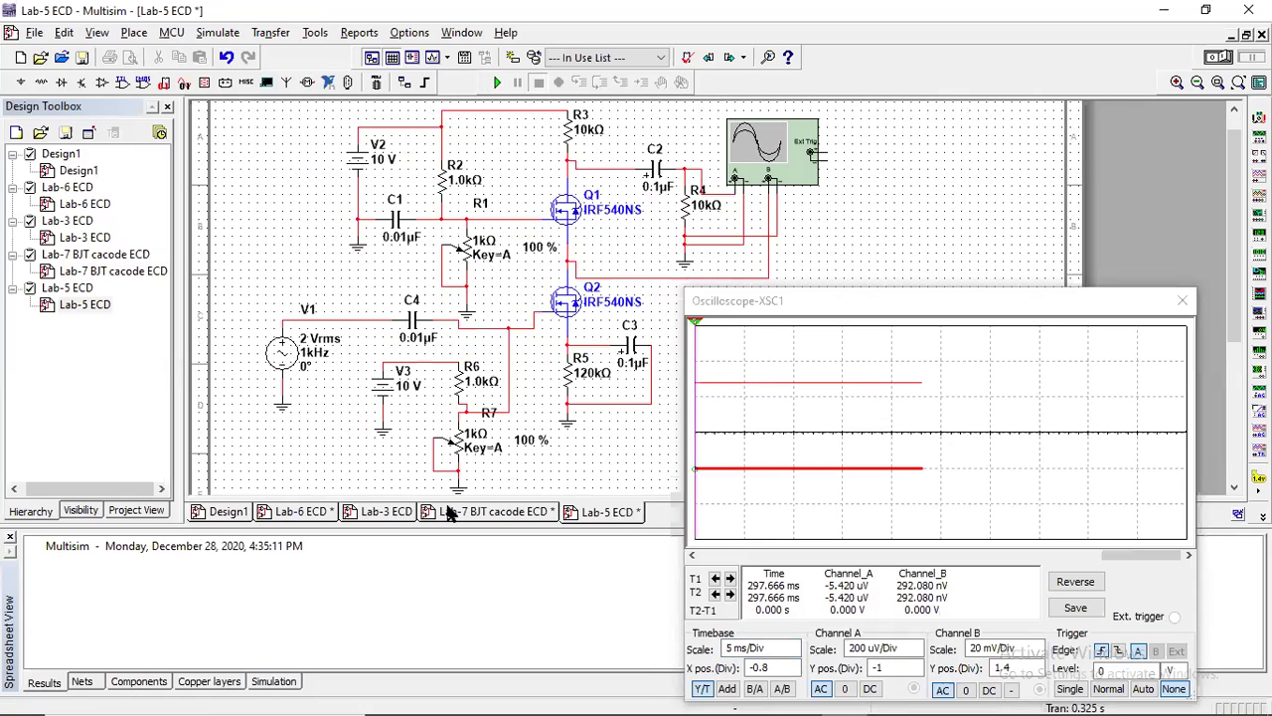
# Bring up the Lab-7 BJT cacode ECD schematic with its oscilloscope
pyautogui.click(502, 511)
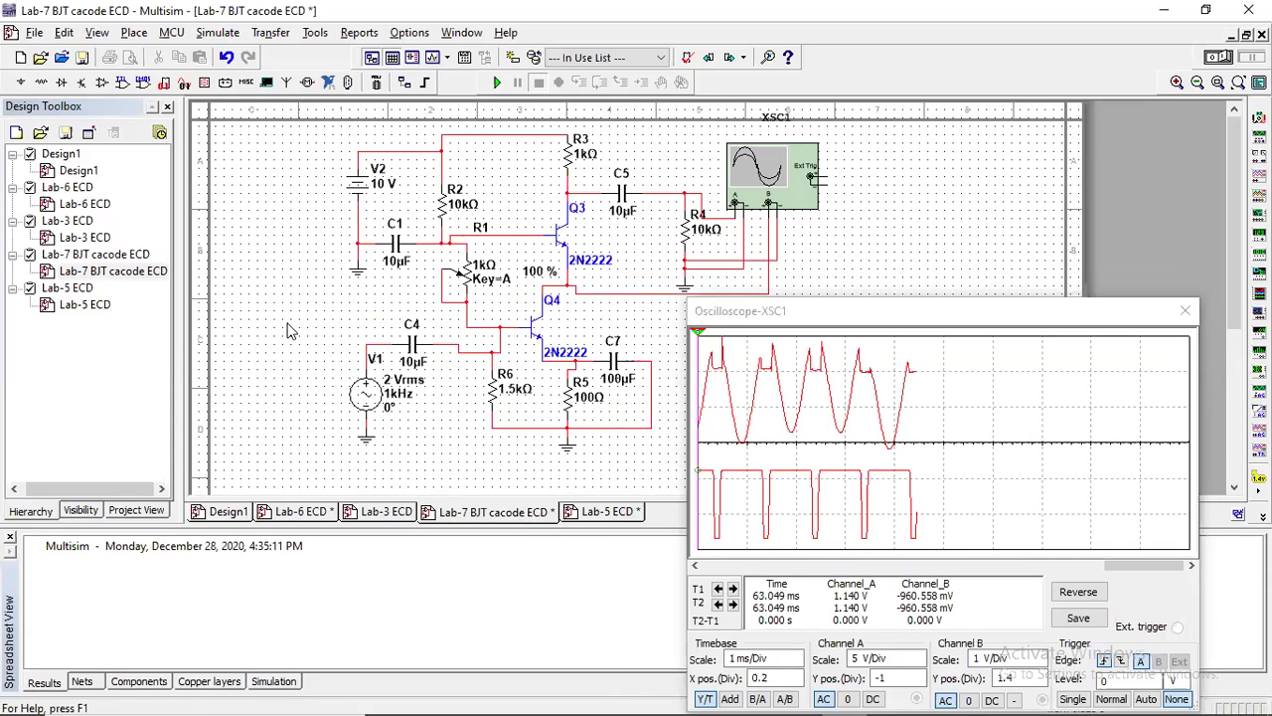
pyautogui.click(229, 511)
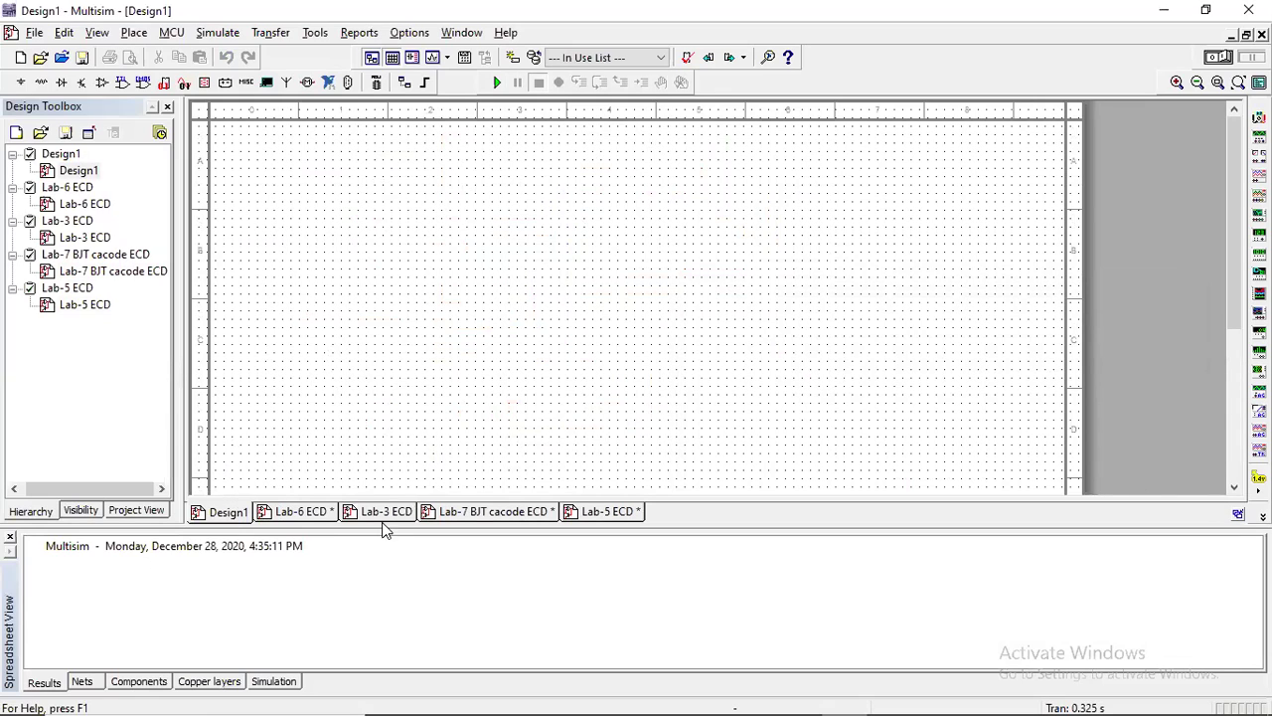
pyautogui.click(490, 513)
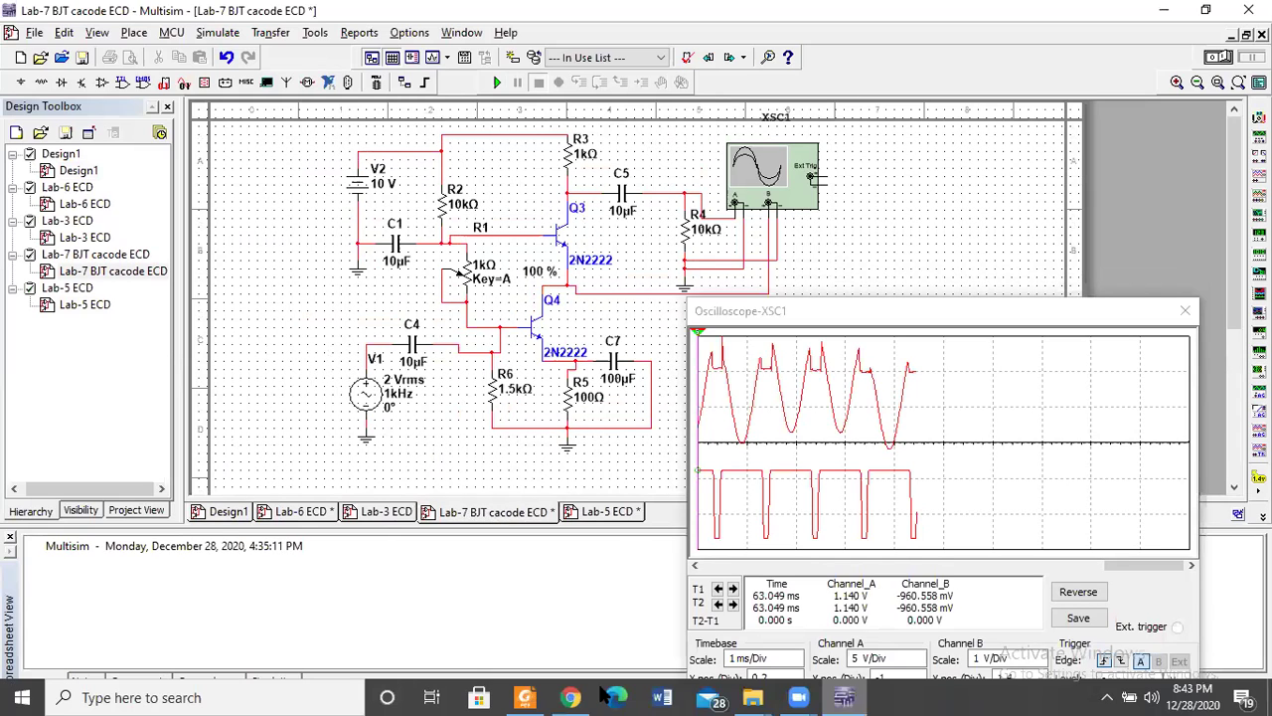
pyautogui.click(576, 696)
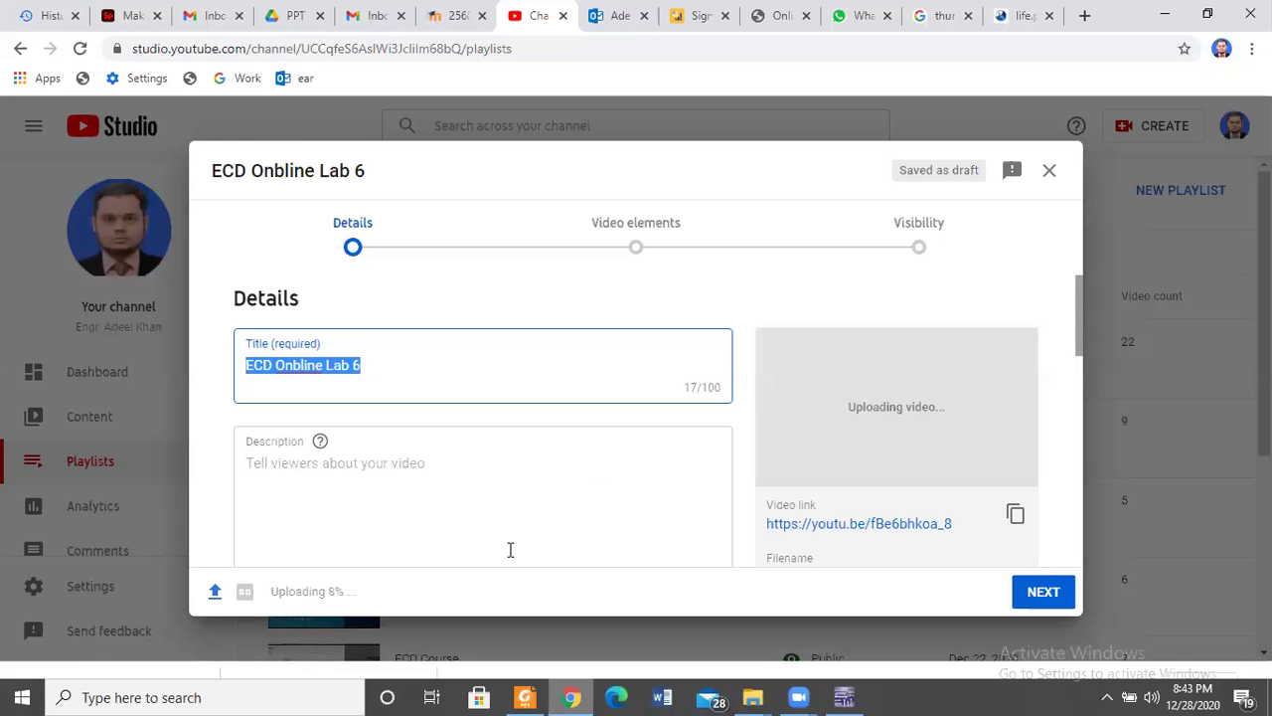
pyautogui.click(1155, 14)
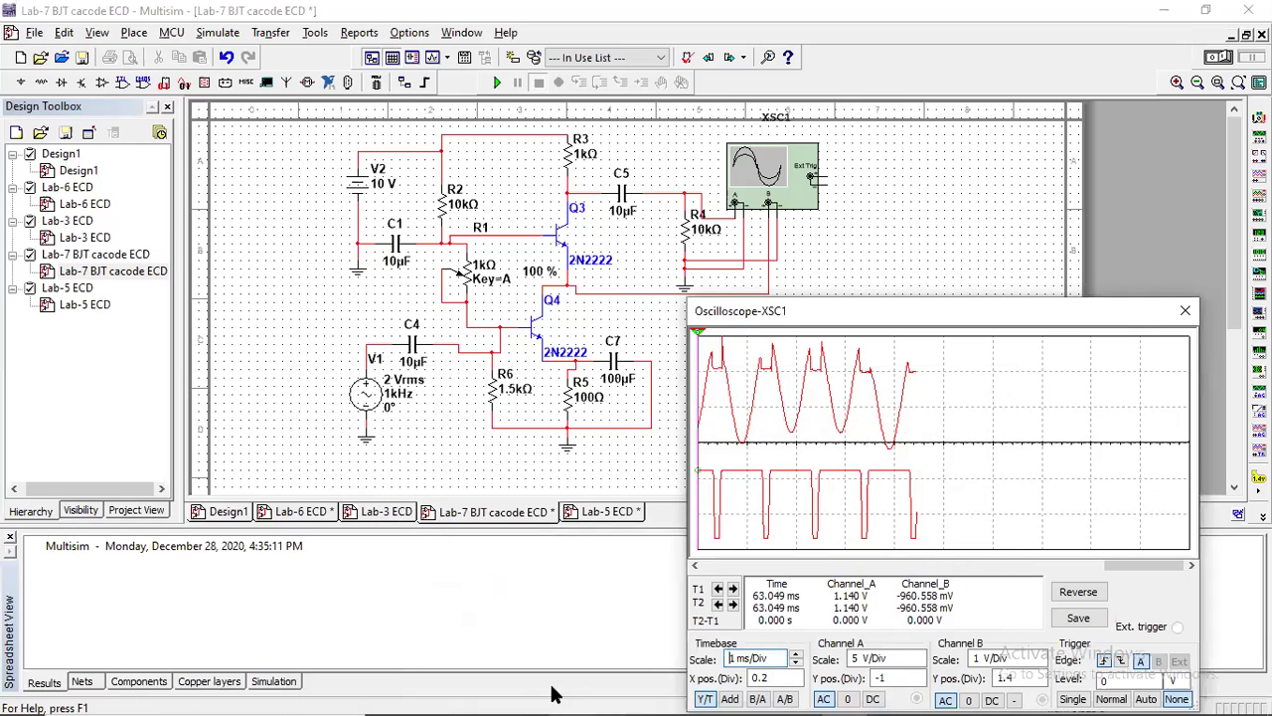
# Switch to Foxit Reader and display the practical cascode amplifier circuit of Figure 7.2 in Lab-7 BJT Cascode.pdf at 124.07% zoom
pyautogui.moveTo(556, 704)
pyautogui.click(517, 695)
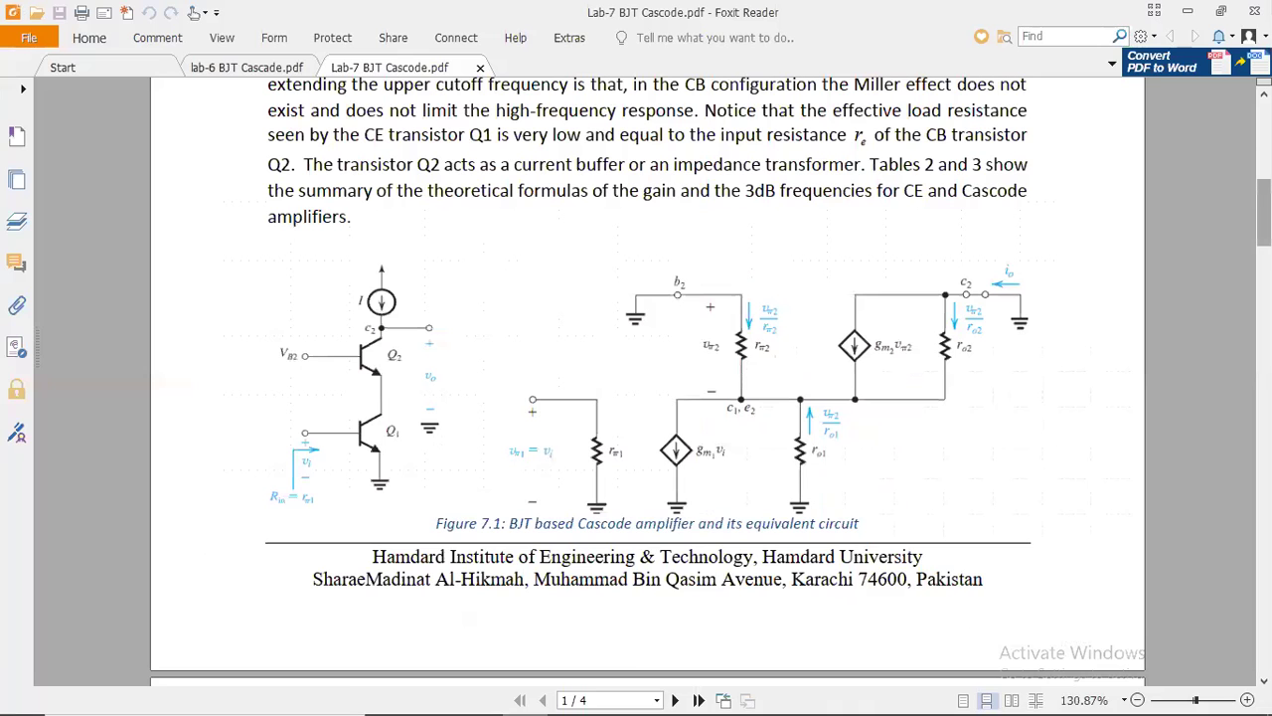
pyautogui.scroll(-10, 651, 461)
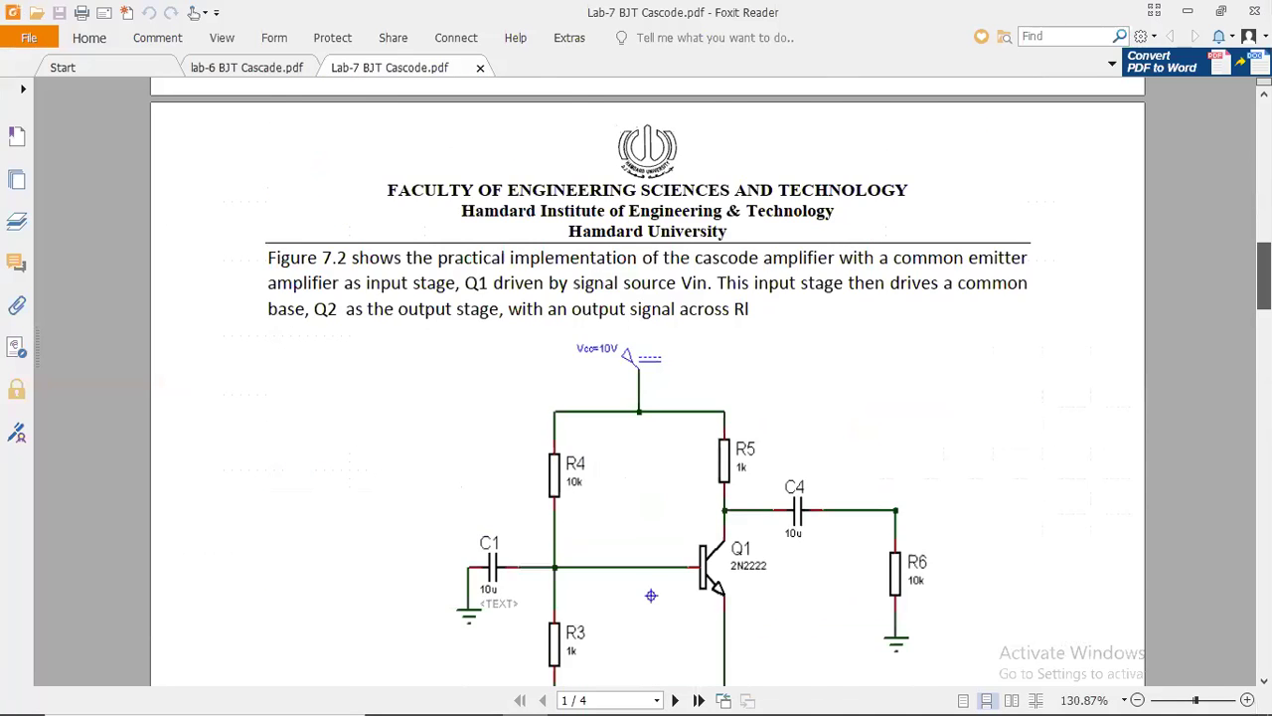
pyautogui.scroll(-3, 646, 398)
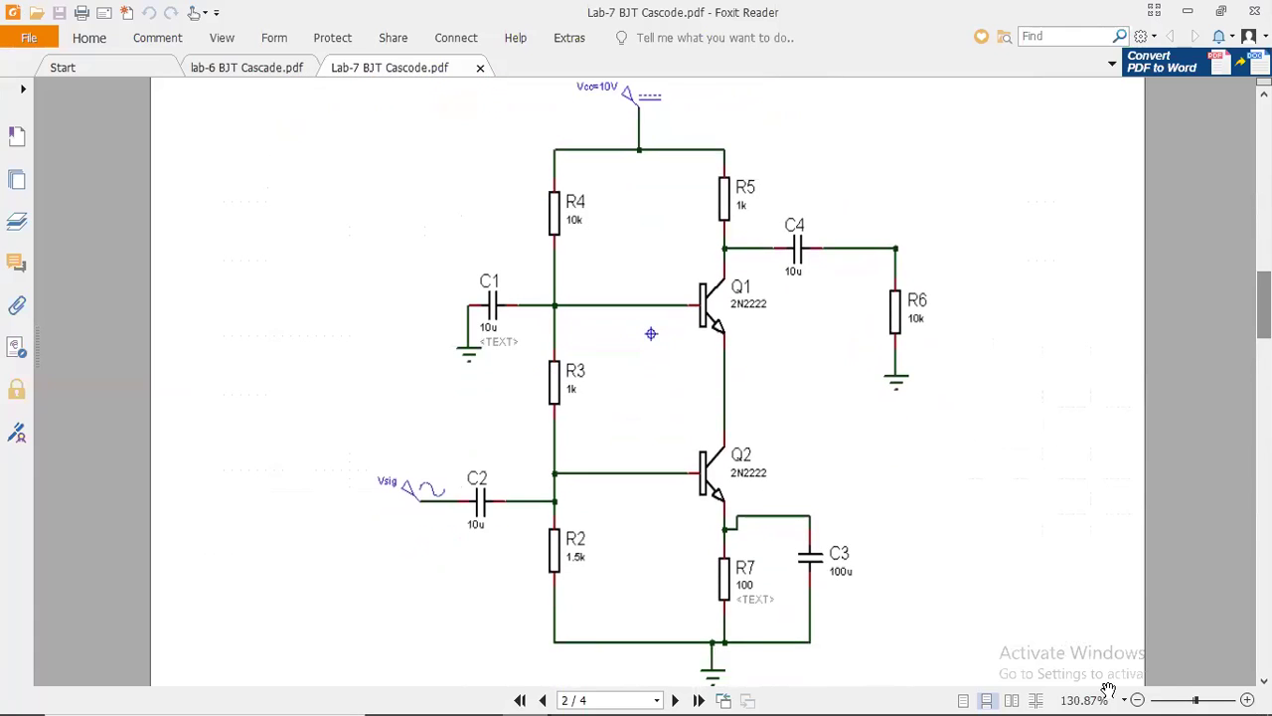
pyautogui.click(1138, 699)
pyautogui.click(1138, 700)
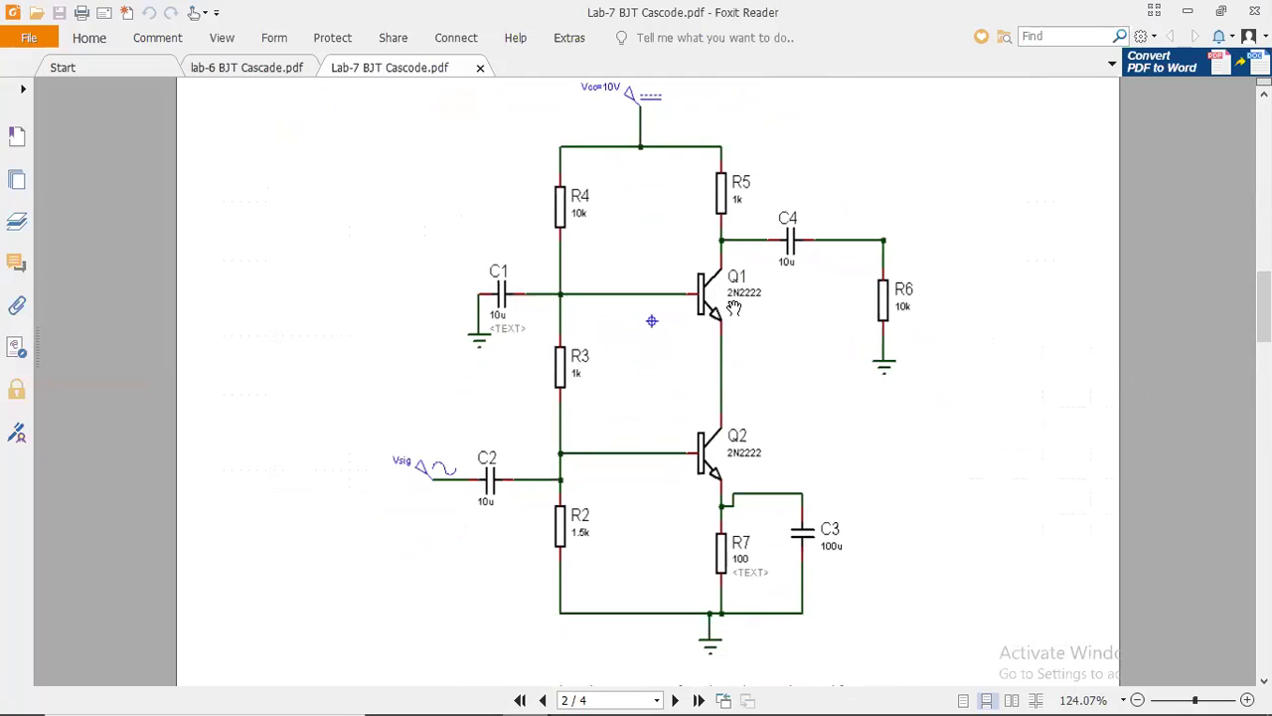
# Examine transistor Q1 and output capacitor C4 in the PDF schematic and compare them with the Lab-7 circuit in Multisim
pyautogui.click(748, 306)
pyautogui.click(792, 260)
pyautogui.click(812, 276)
pyautogui.click(780, 306)
pyautogui.click(844, 696)
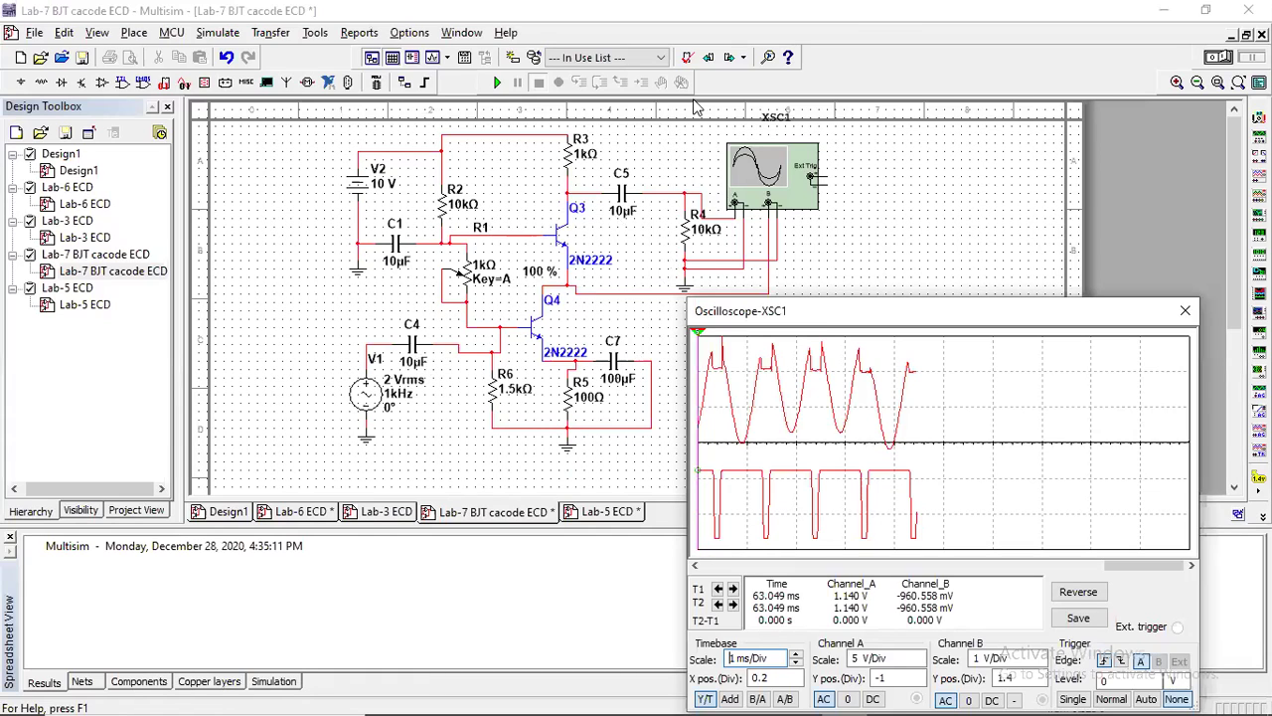
pyautogui.click(513, 696)
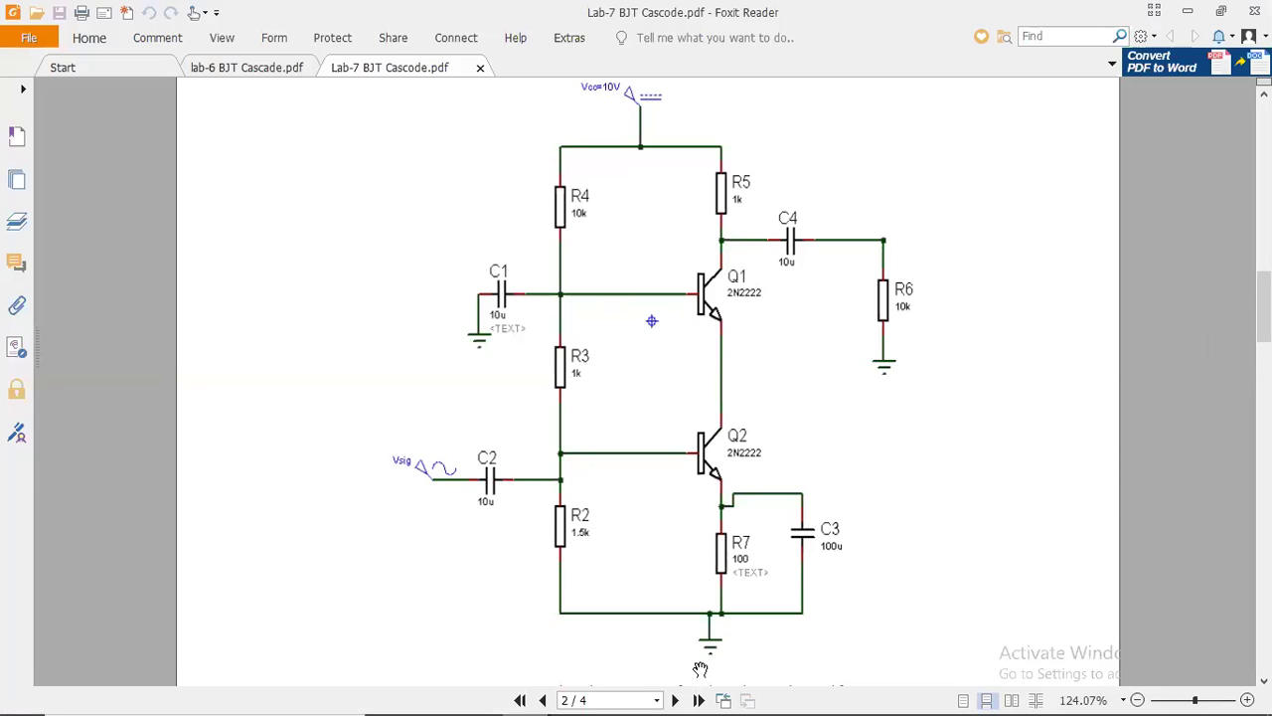
# Switch back to Multisim, run the Lab-7 BJT cacode simulation to record the oscilloscope waveforms, and stop it
pyautogui.moveTo(683, 706)
pyautogui.click(843, 696)
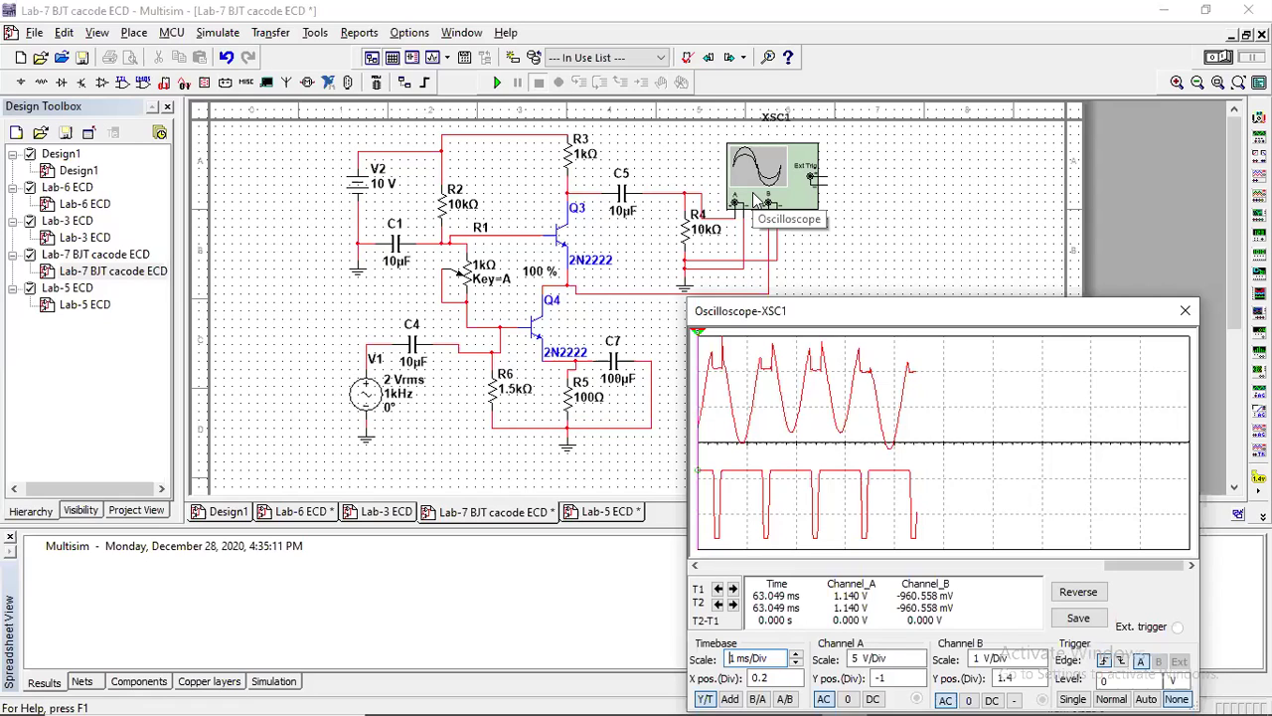
pyautogui.click(501, 83)
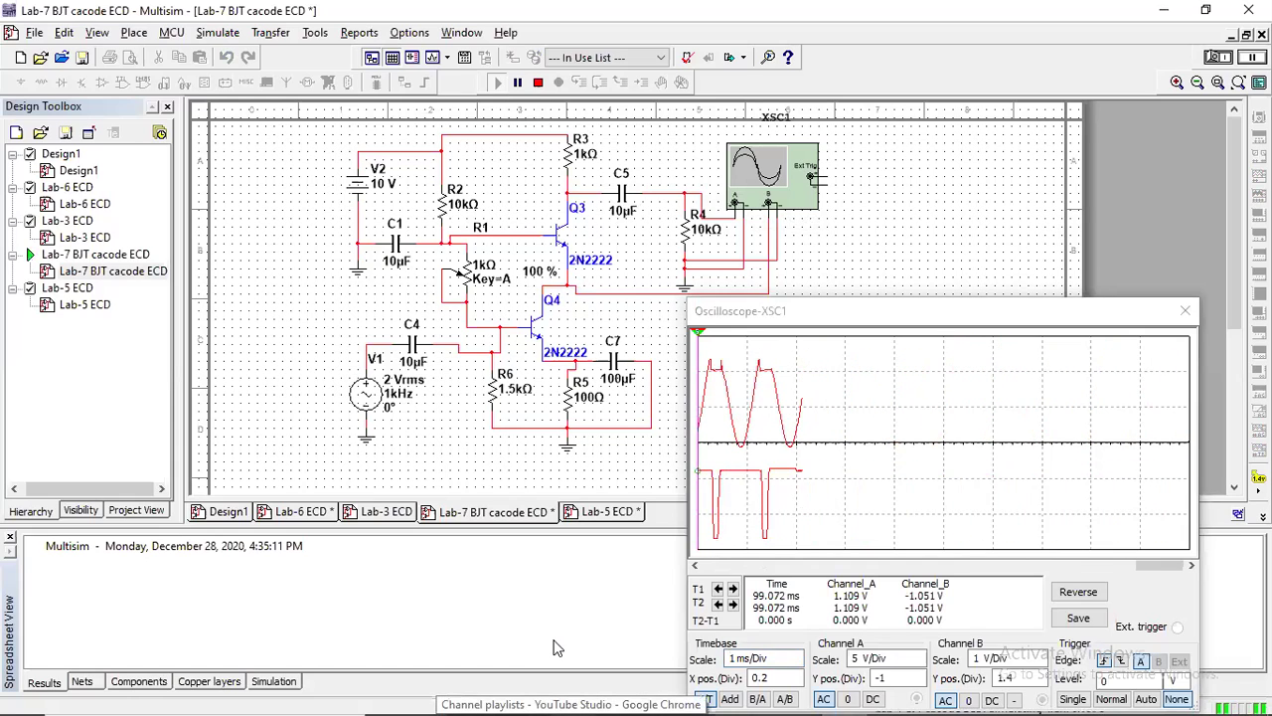
pyautogui.click(539, 82)
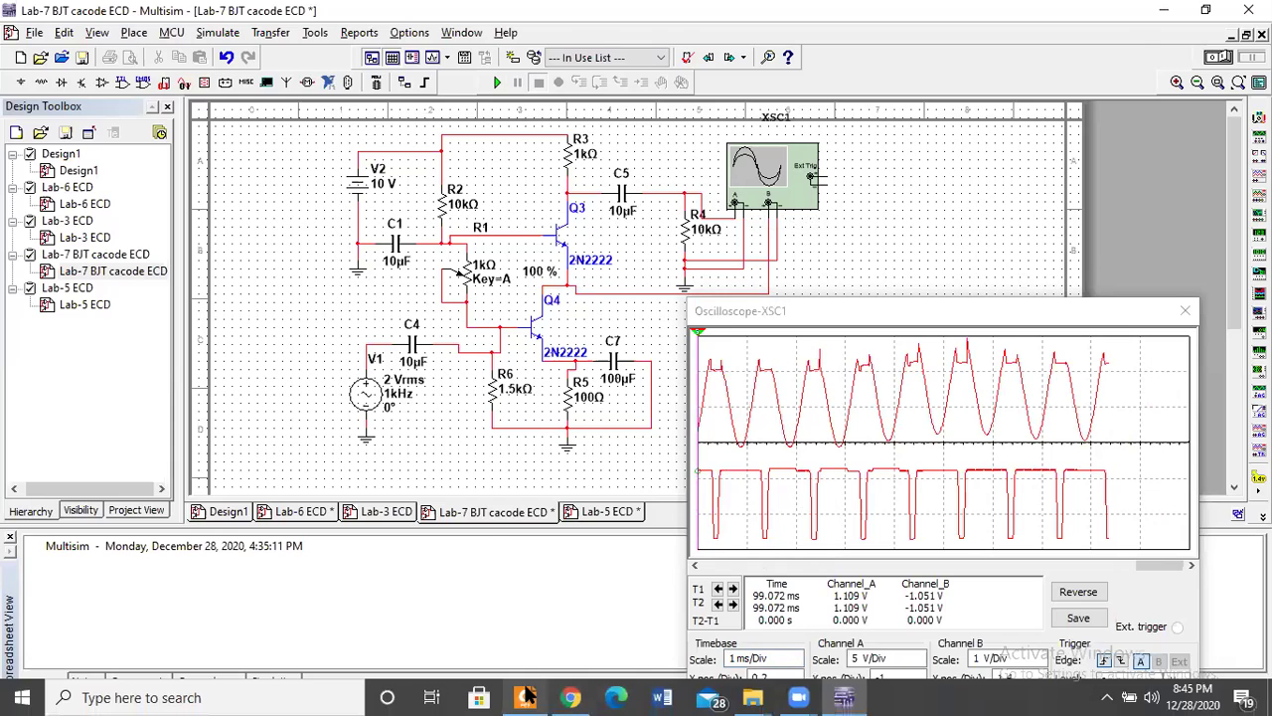
# Compare the Lab-7 circuit in Multisim with the manual's Figure 7.2 schematic in Foxit Reader, ending at the manual
pyautogui.click(545, 696)
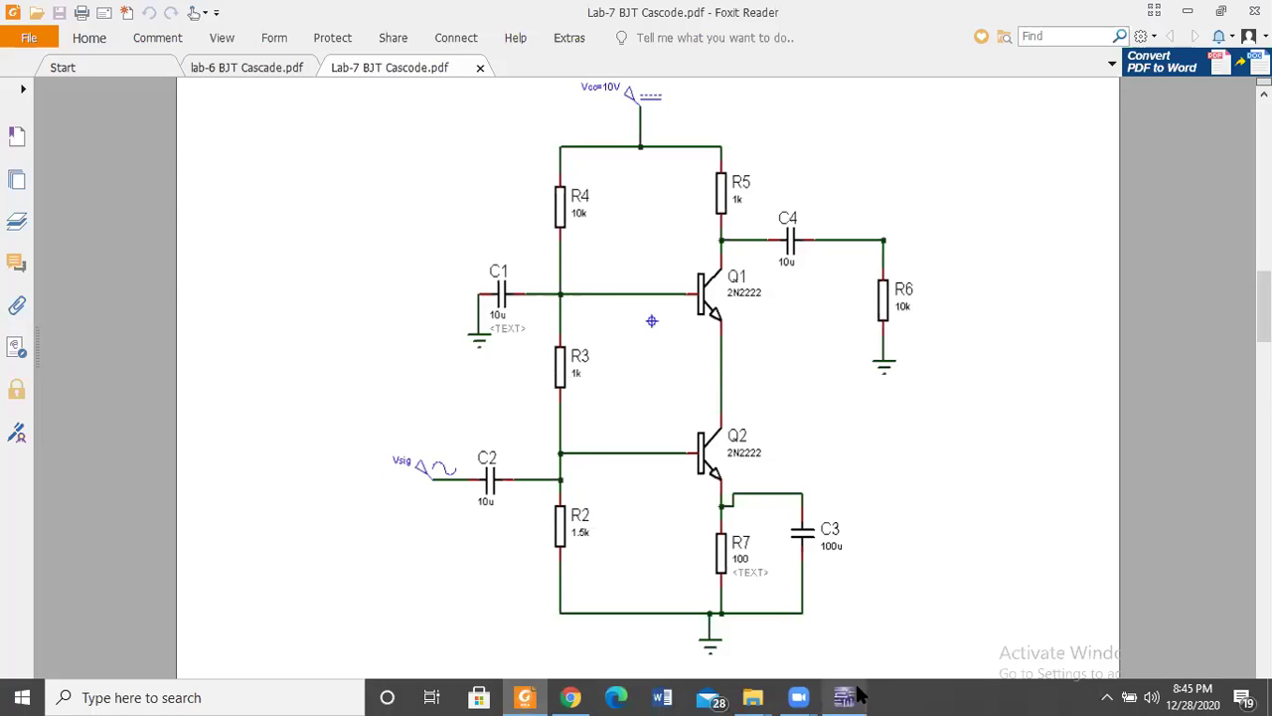
pyautogui.click(853, 696)
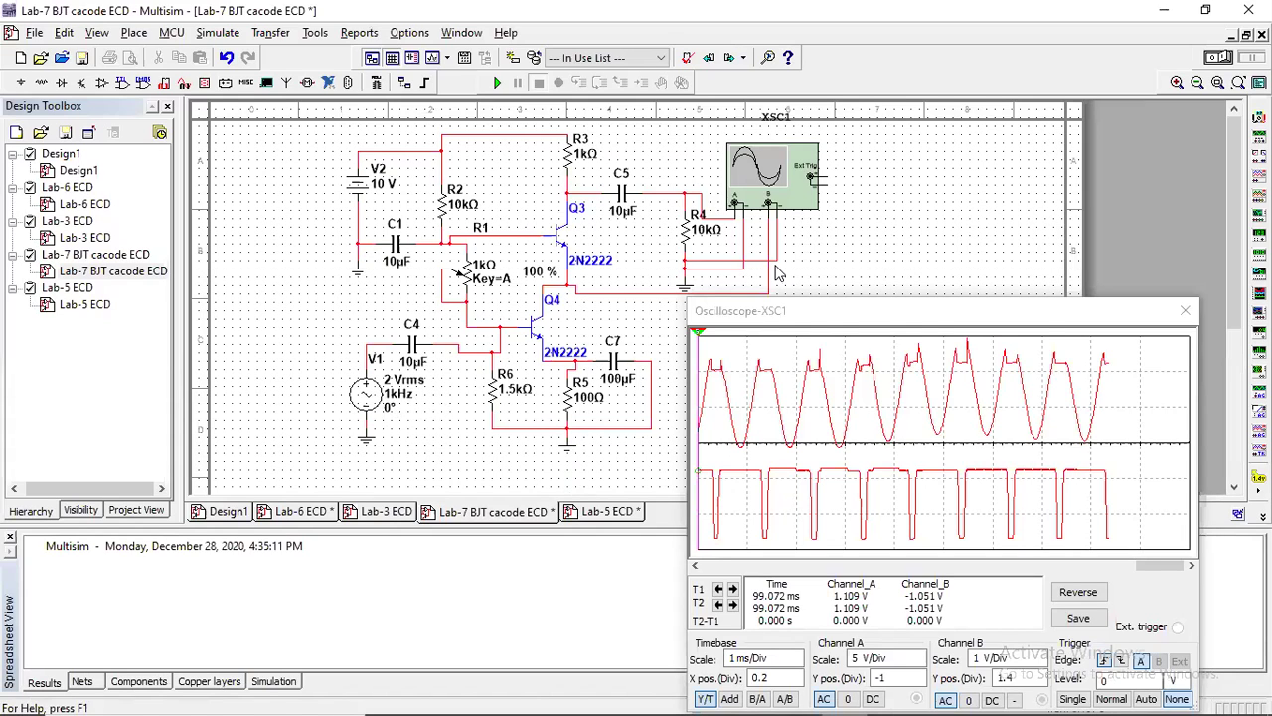
pyautogui.click(1156, 10)
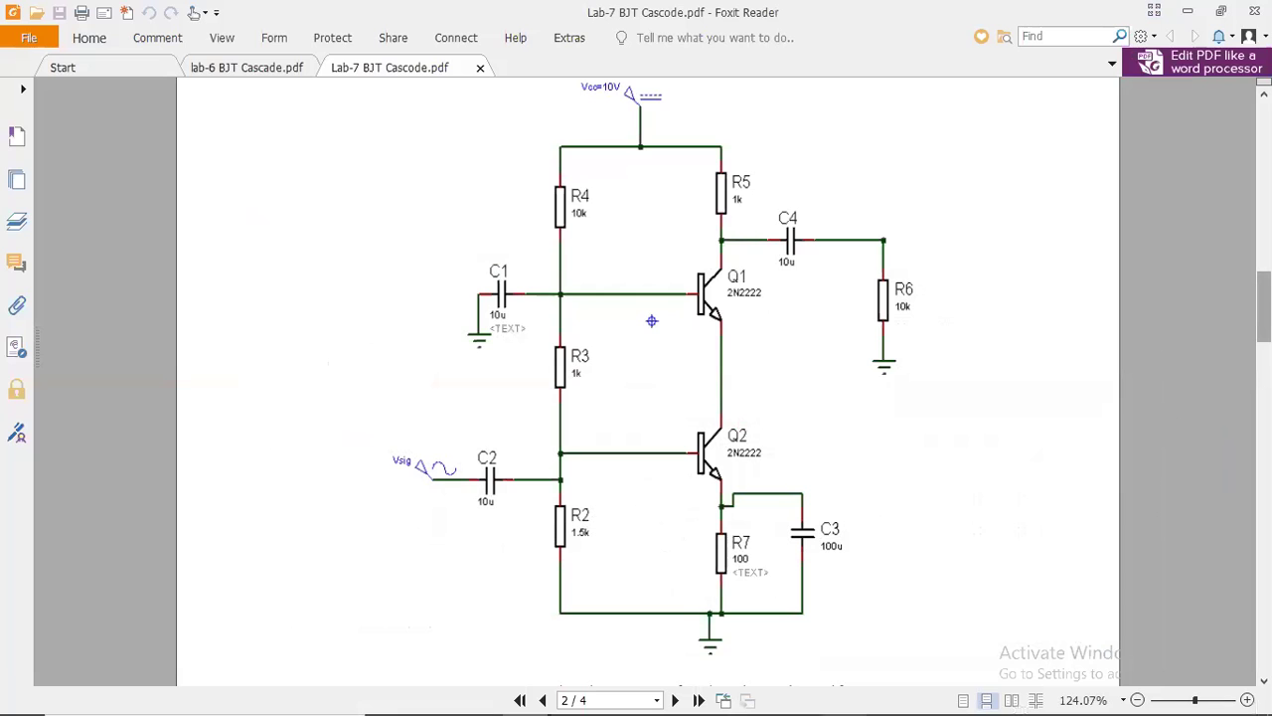
# Review the Lab-7 manual's gain formulas, frequency response table and lab exercise, and return to the procedure section
pyautogui.scroll(-5, 648, 380)
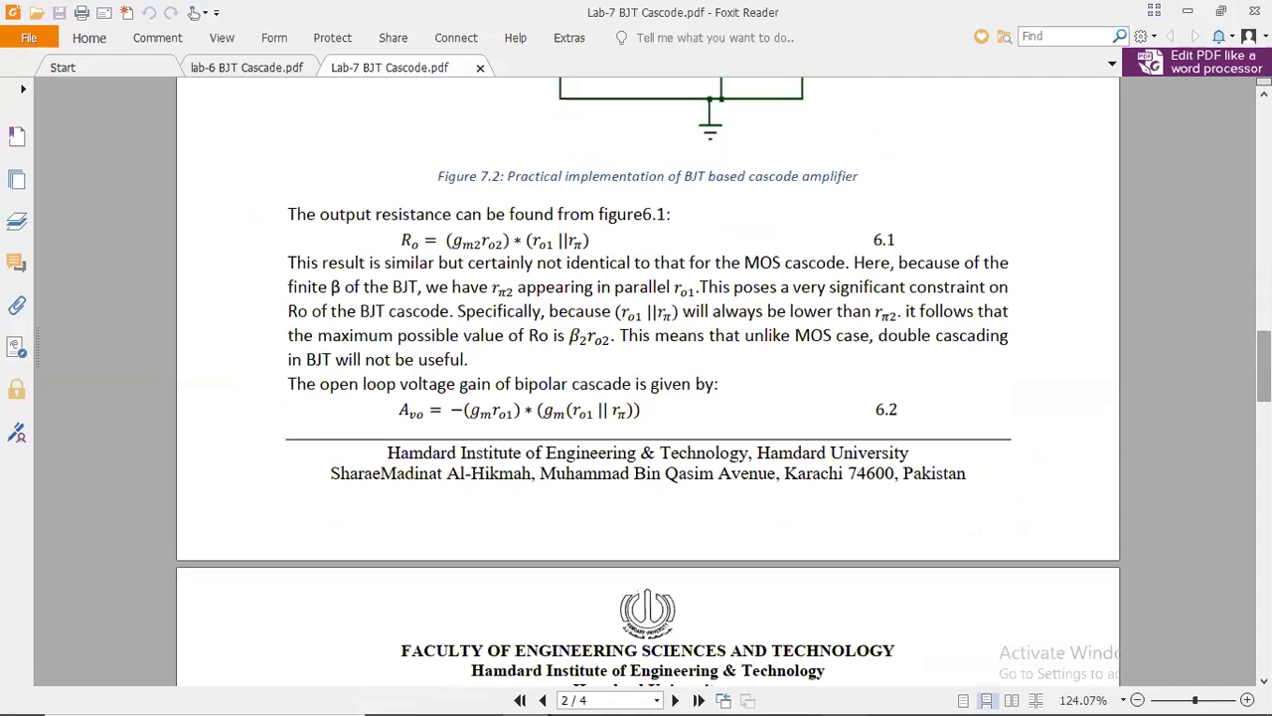
pyautogui.scroll(-4, 648, 381)
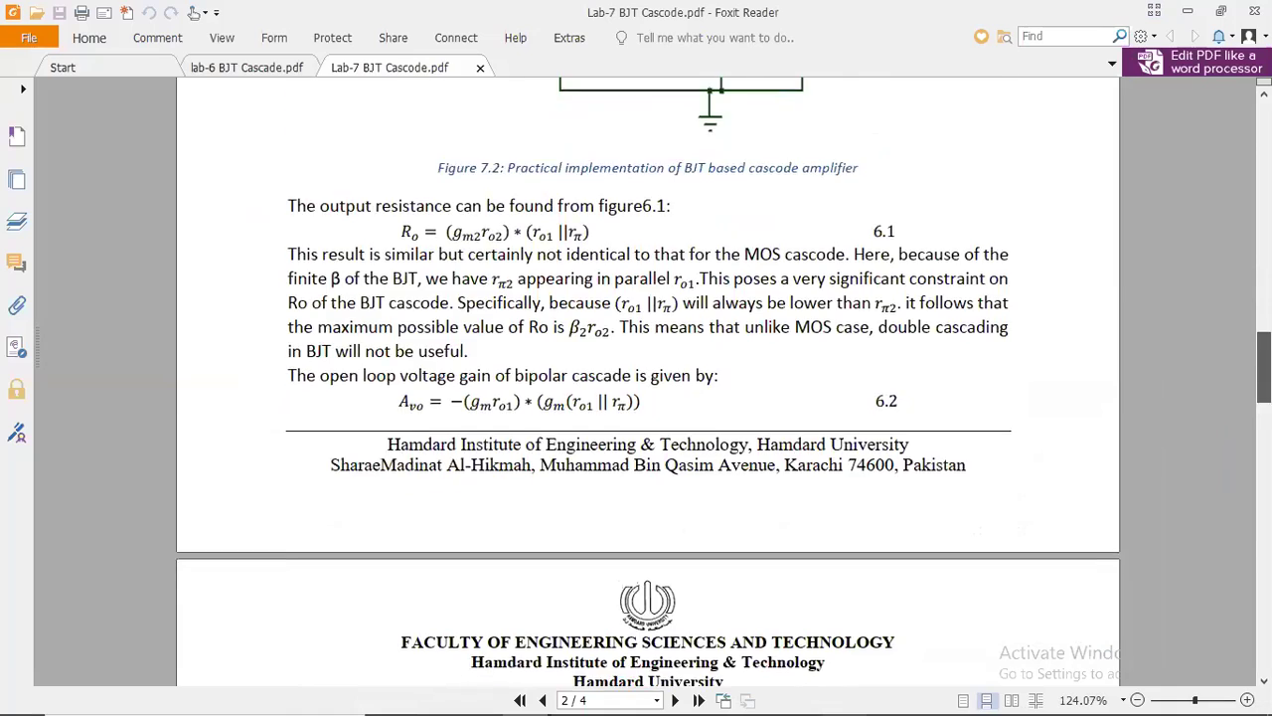
pyautogui.scroll(-9, 648, 381)
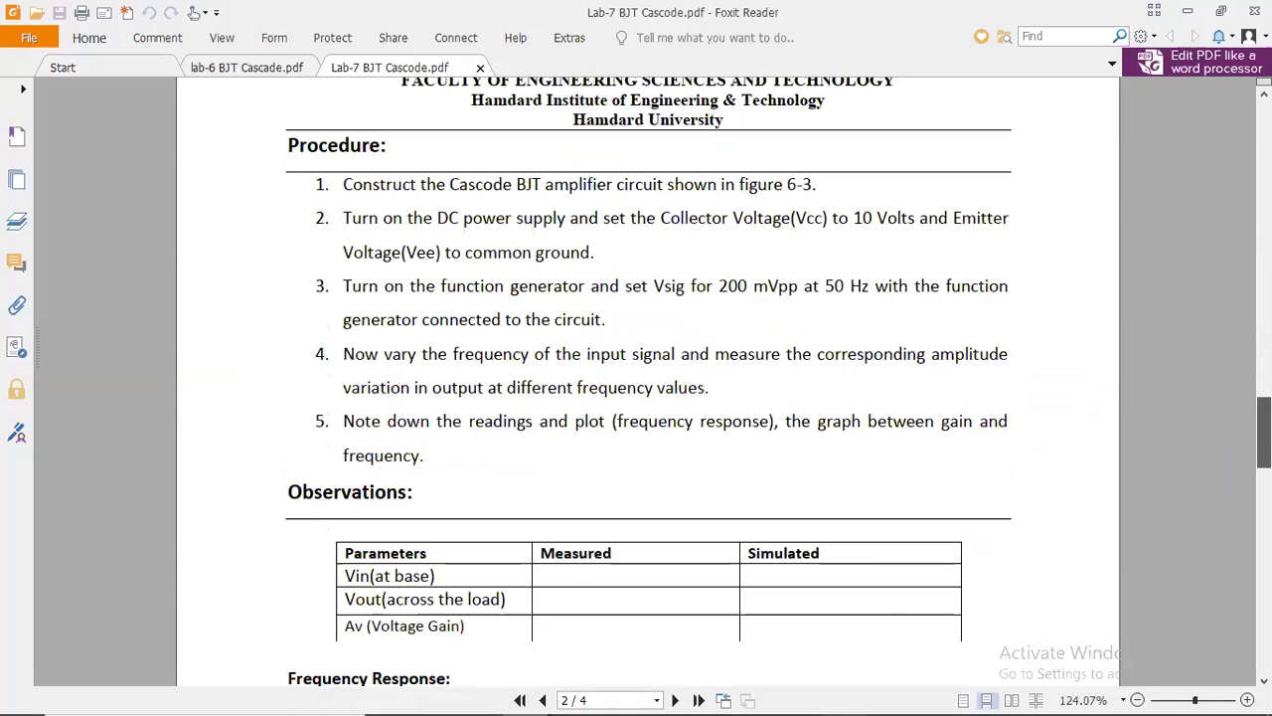
pyautogui.scroll(-10, 648, 380)
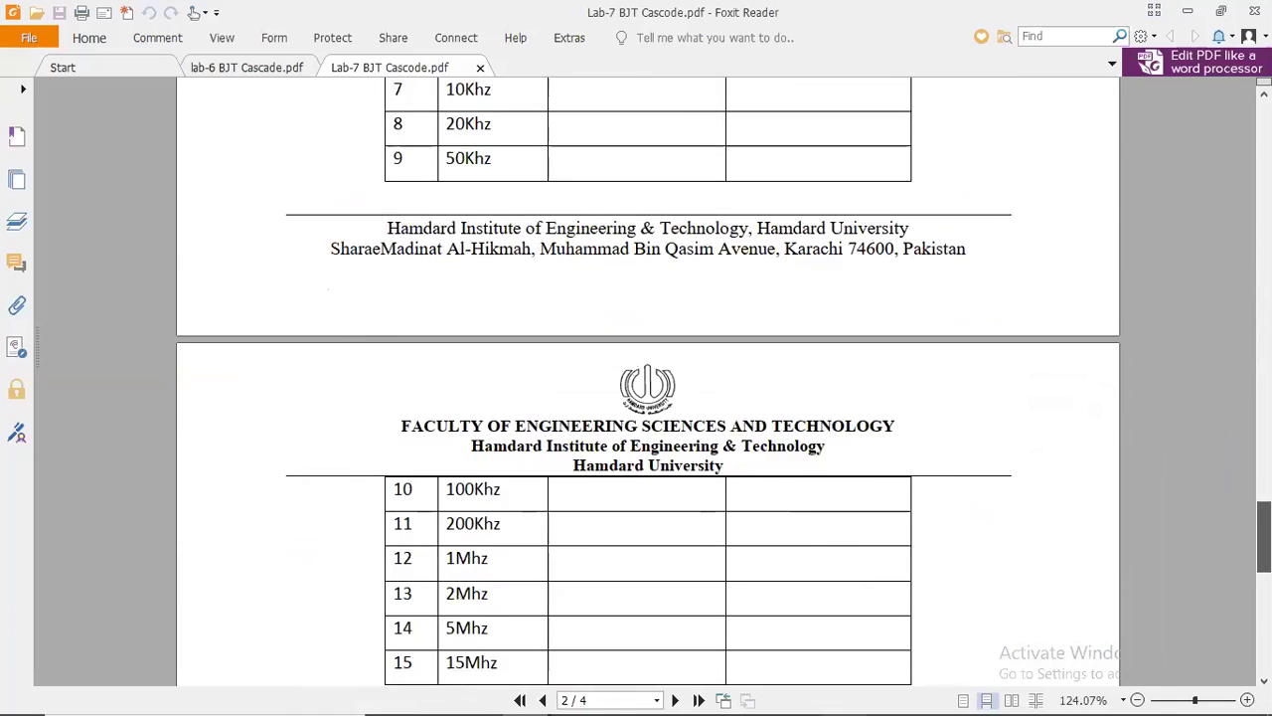
pyautogui.scroll(15, 648, 381)
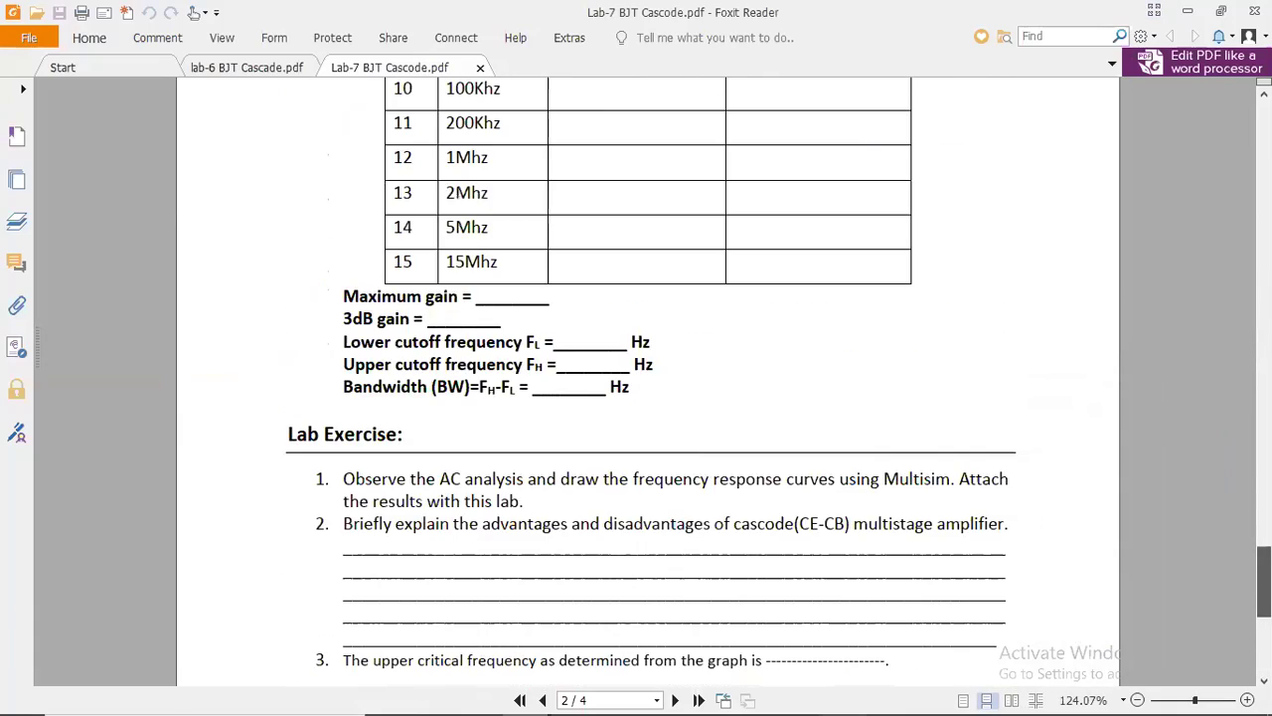
pyautogui.scroll(5, 648, 381)
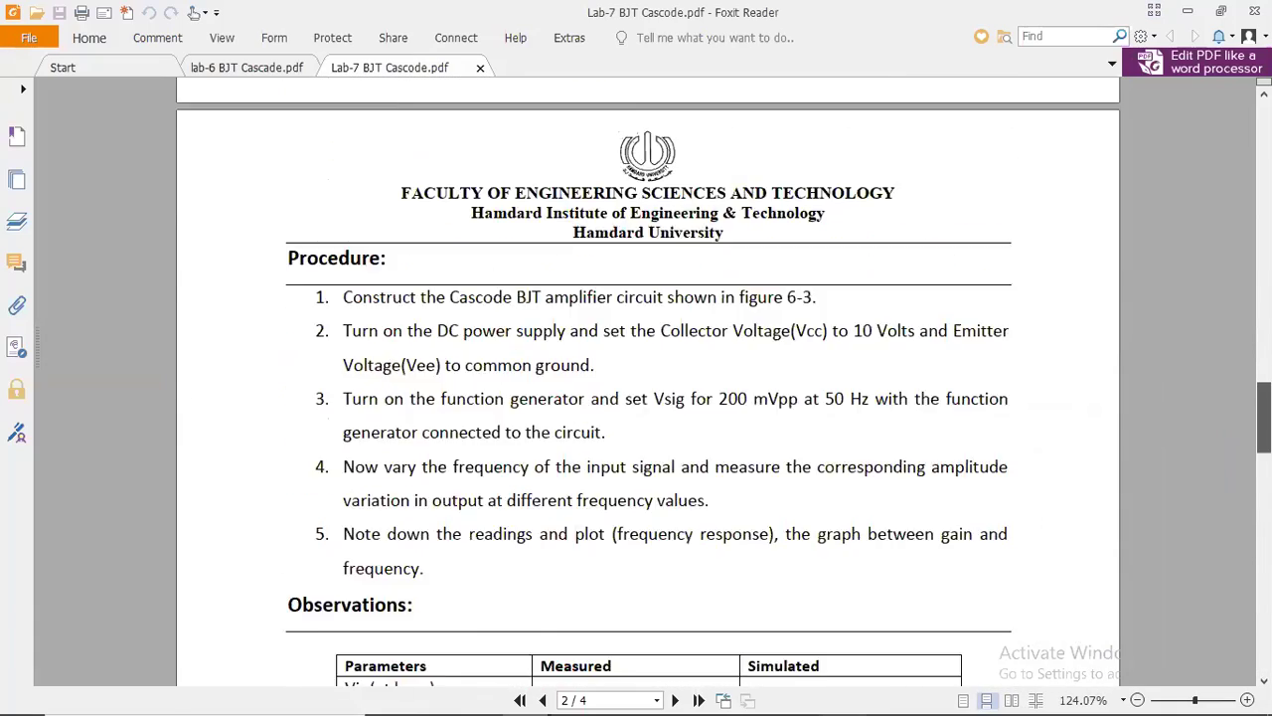
# Review Figure 7.2 and the output resistance and voltage gain formulas in the Lab-7 manual, and switch back to Multisim
pyautogui.scroll(10, 888, 216)
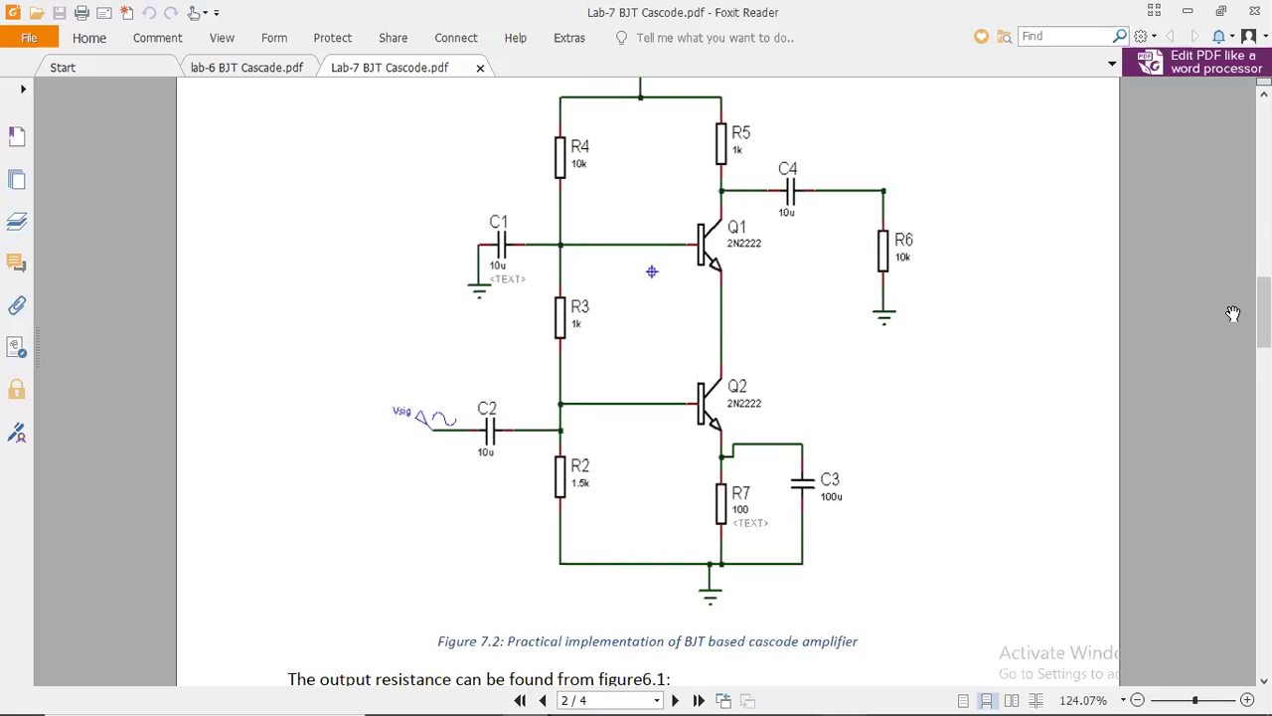
pyautogui.scroll(-5, 651, 271)
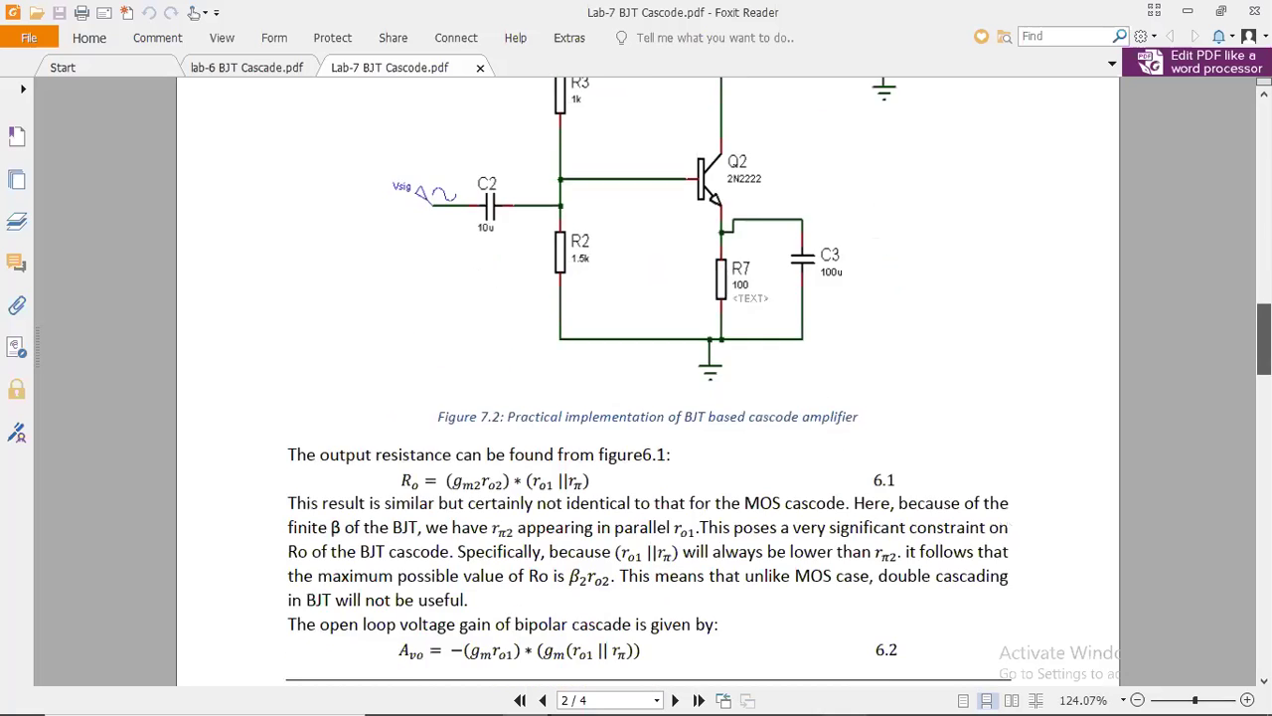
pyautogui.click(844, 697)
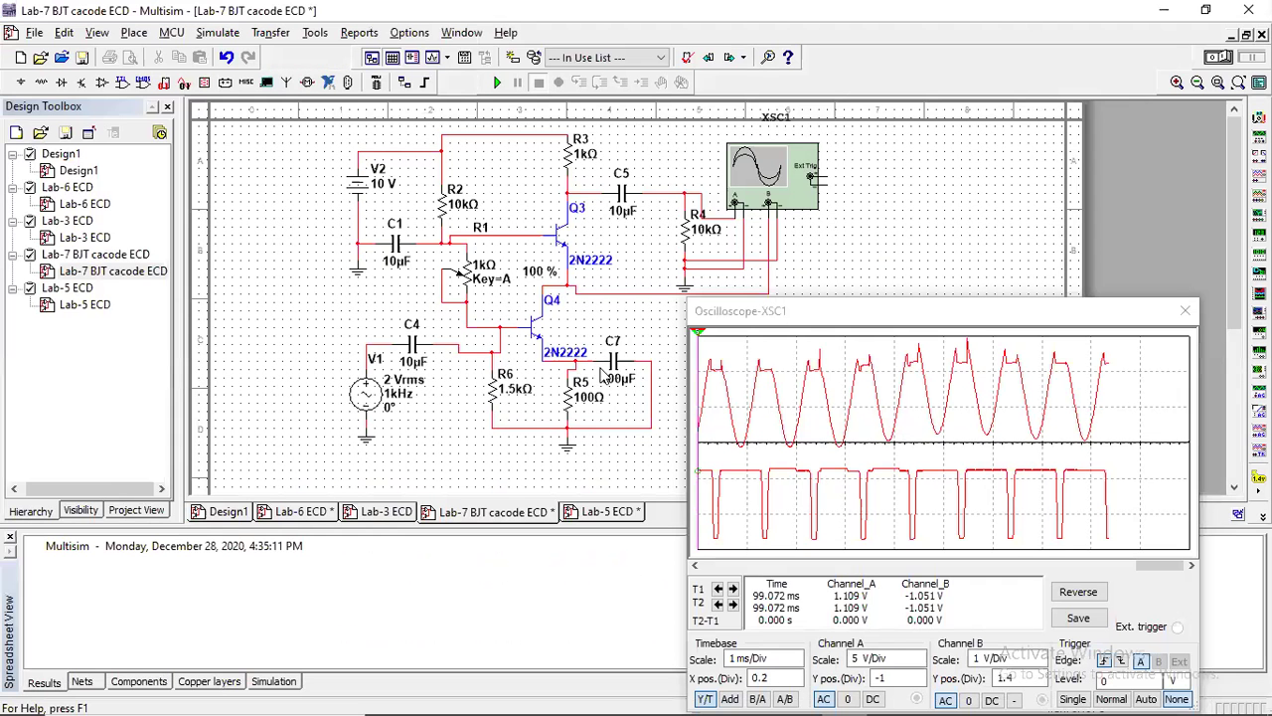
# View the Lab-6 circuit and the Lab-7 BJT cacode circuit, and return to the Lab-7 manual in Foxit Reader
pyautogui.click(306, 510)
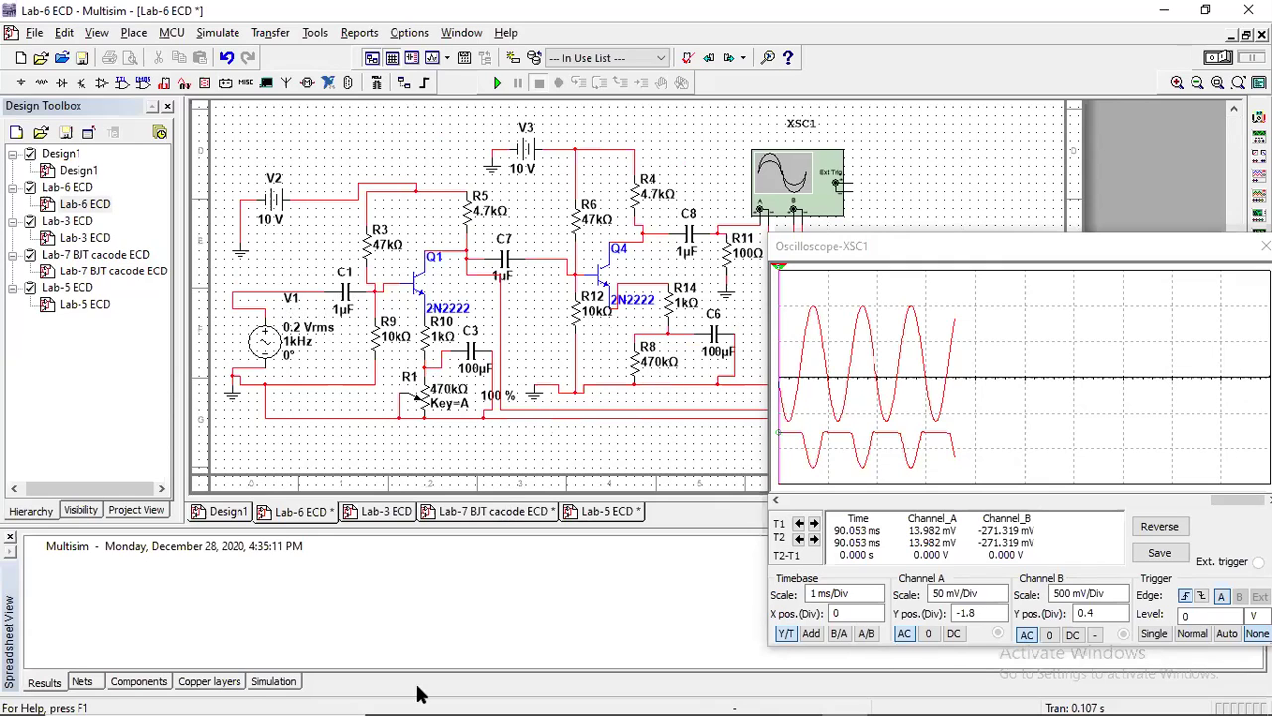
pyautogui.moveTo(446, 689)
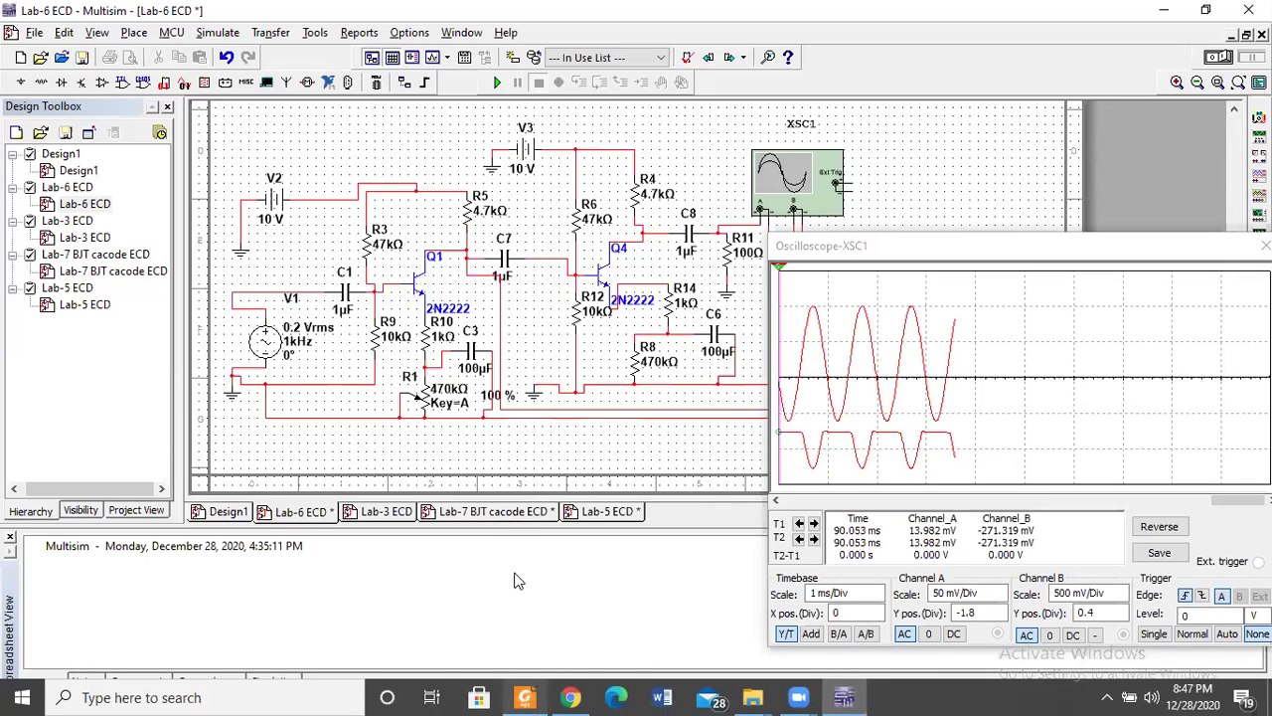
pyautogui.click(497, 513)
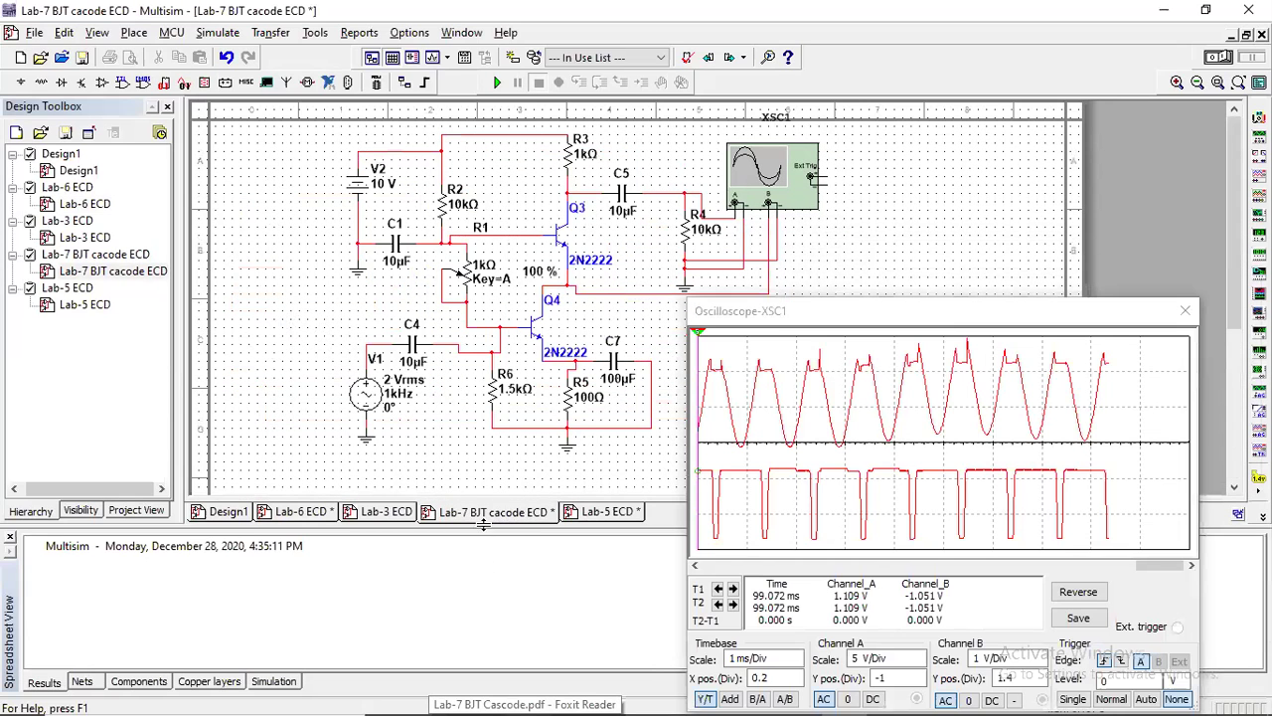
pyautogui.click(524, 697)
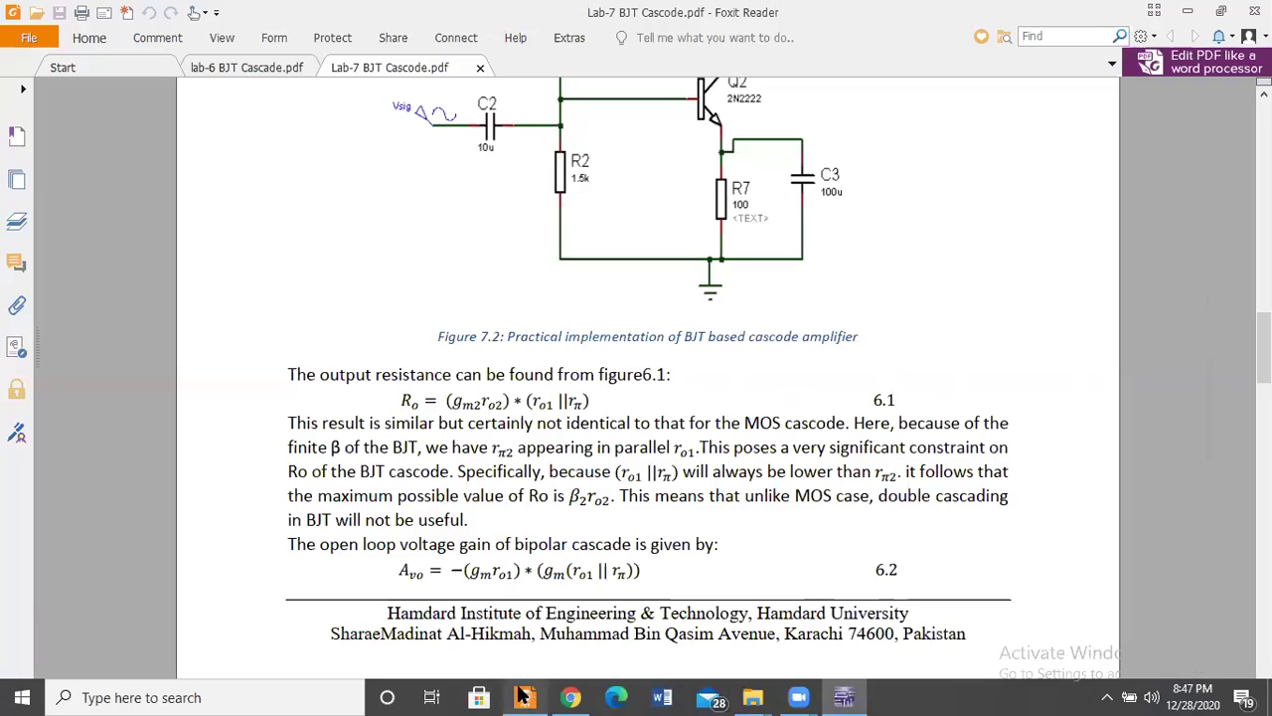
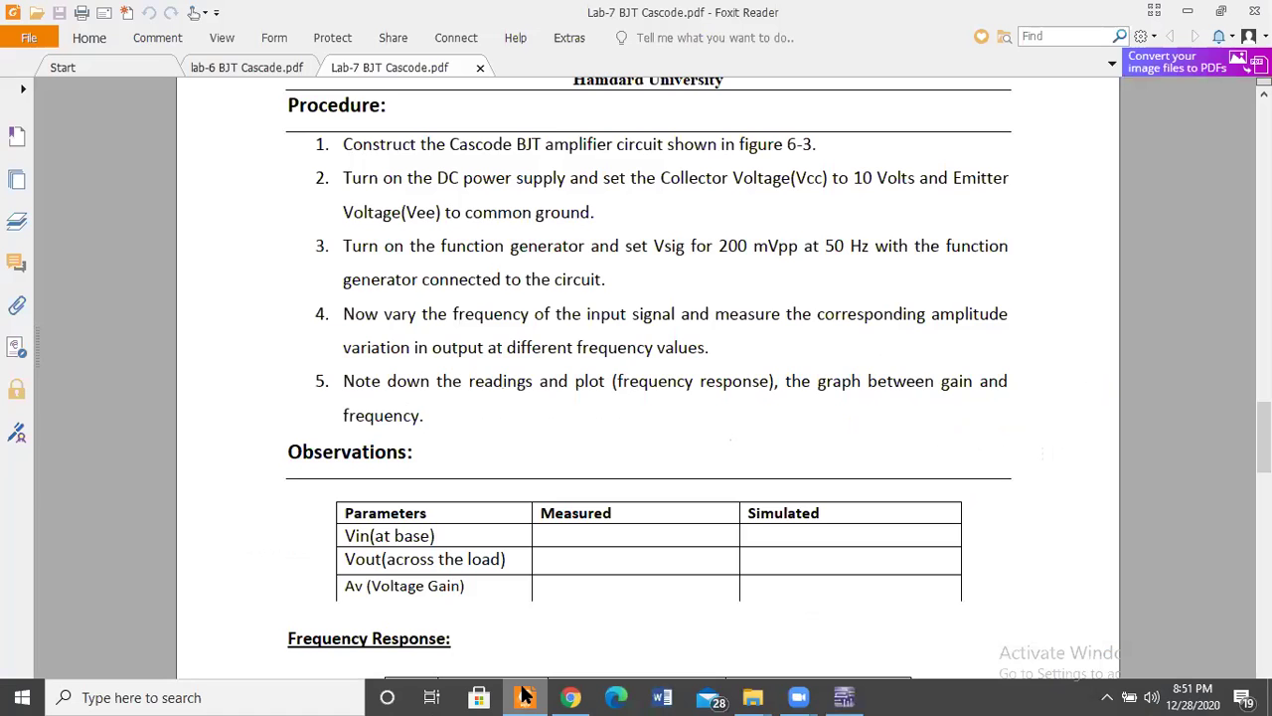
# Switch to Multisim and set source V1 of the Lab-7 circuit to 200 mV RMS at 50 Hz
pyautogui.click(525, 696)
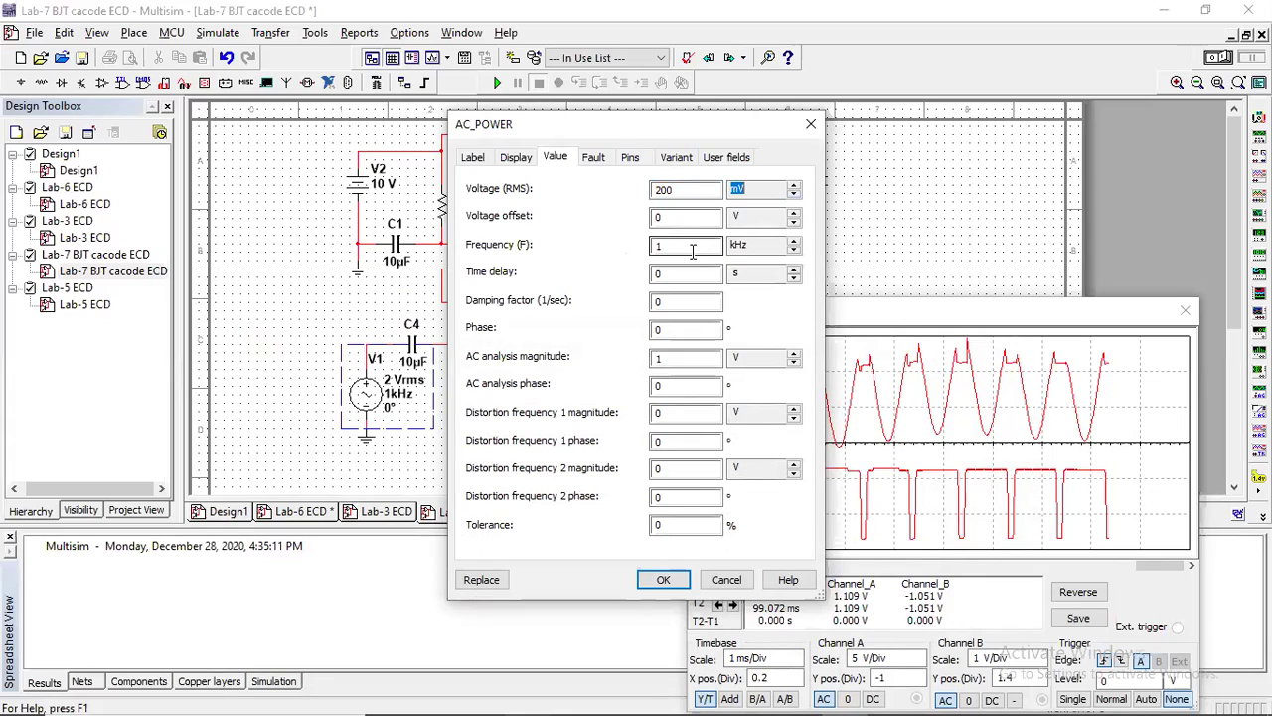
pyautogui.click(794, 252)
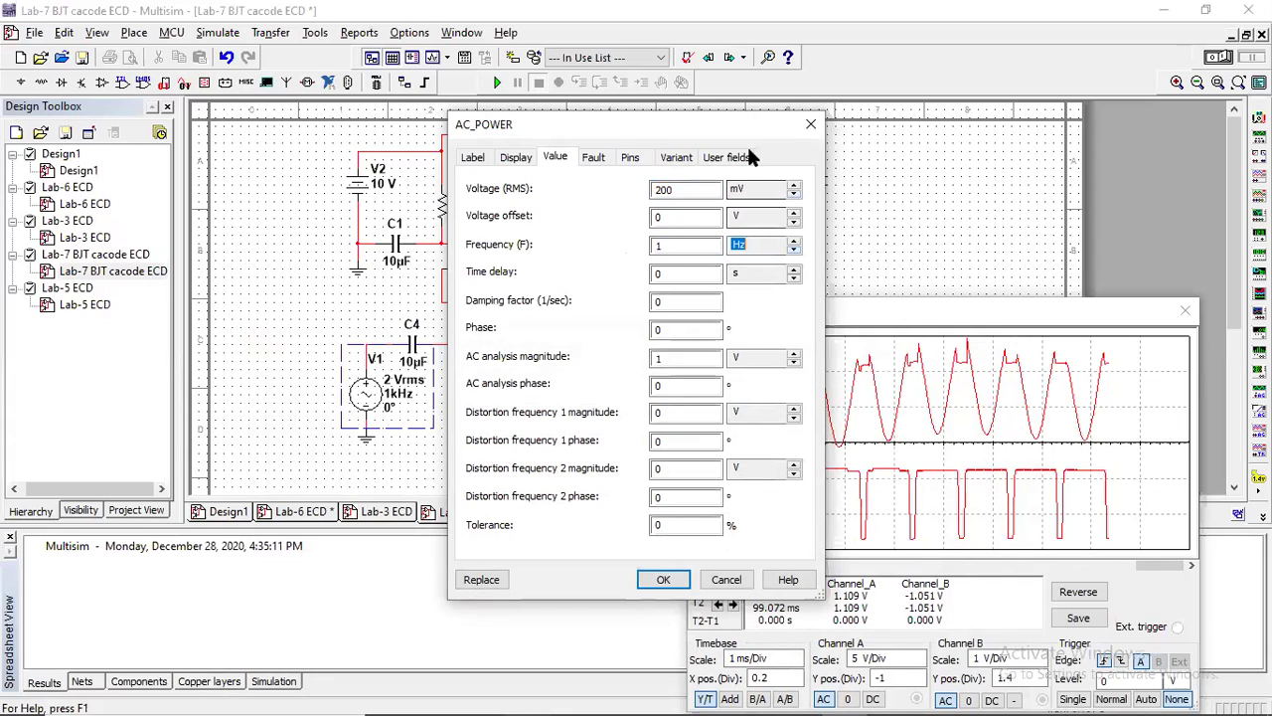
pyautogui.click(684, 245)
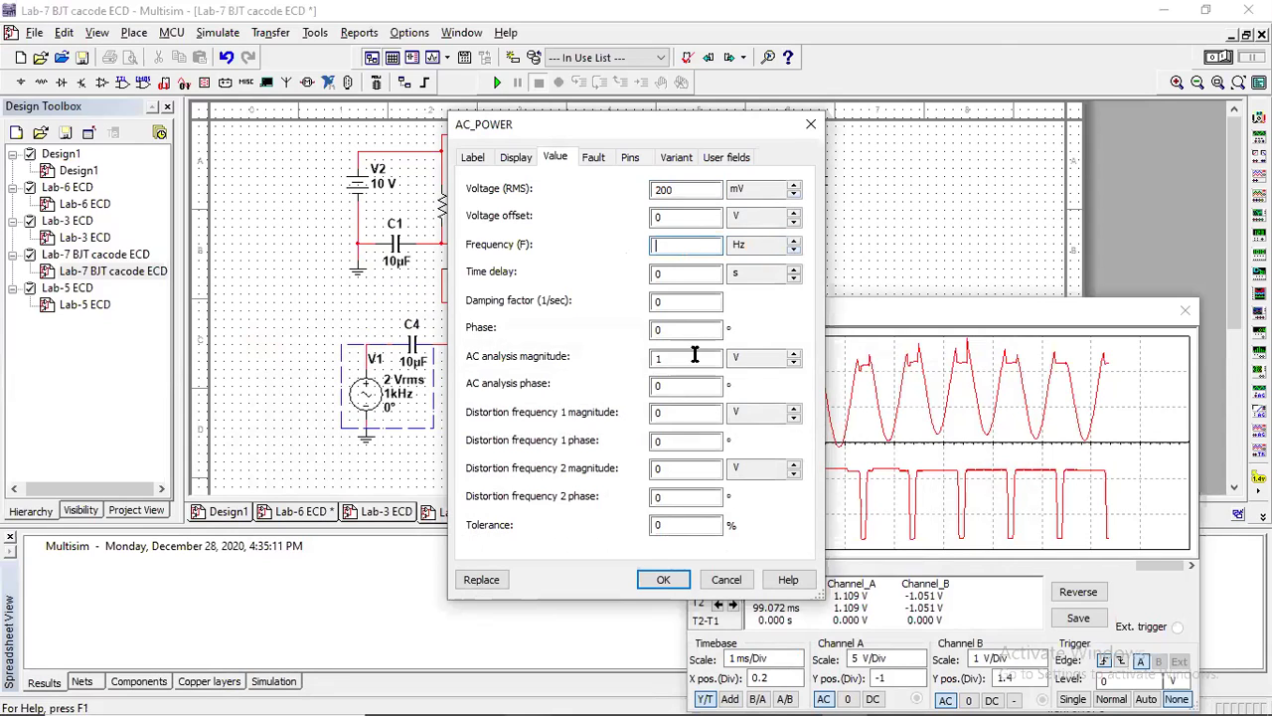
pyautogui.write('50')
pyautogui.click(663, 581)
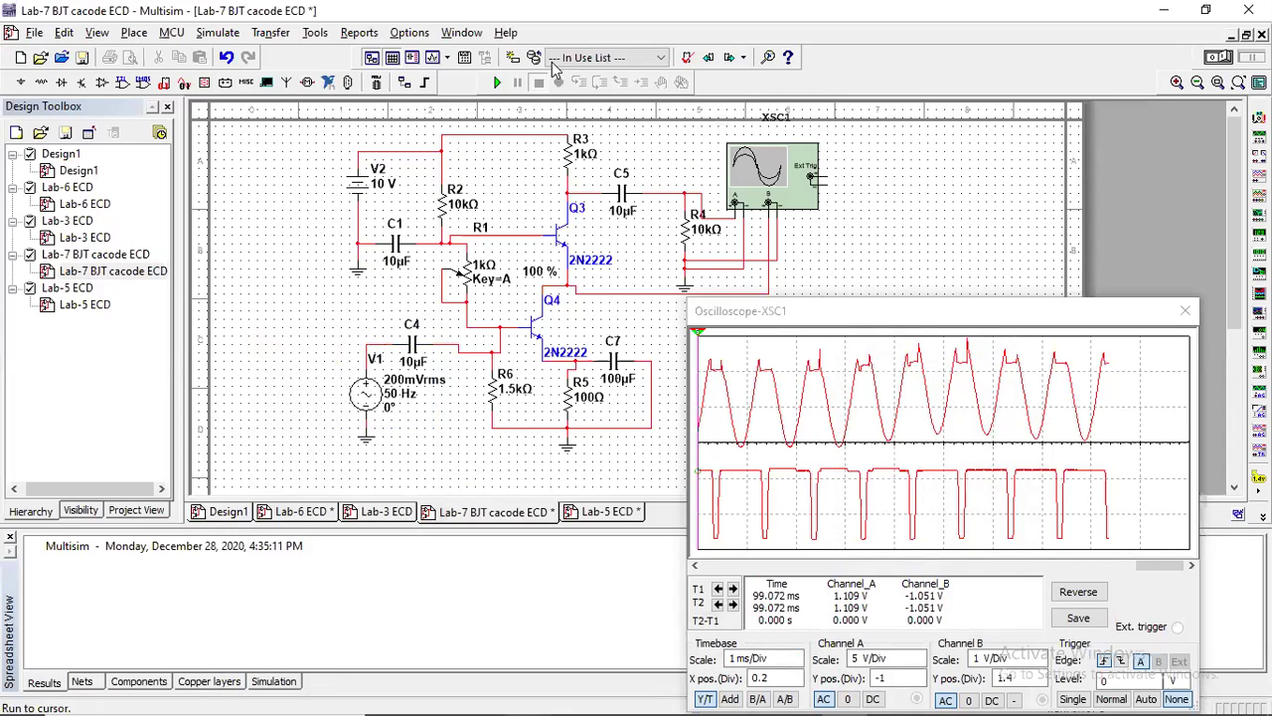
# Run the Lab-7 simulation and set the oscilloscope timebase to 10 ms/Div with an X position of 0
pyautogui.click(487, 86)
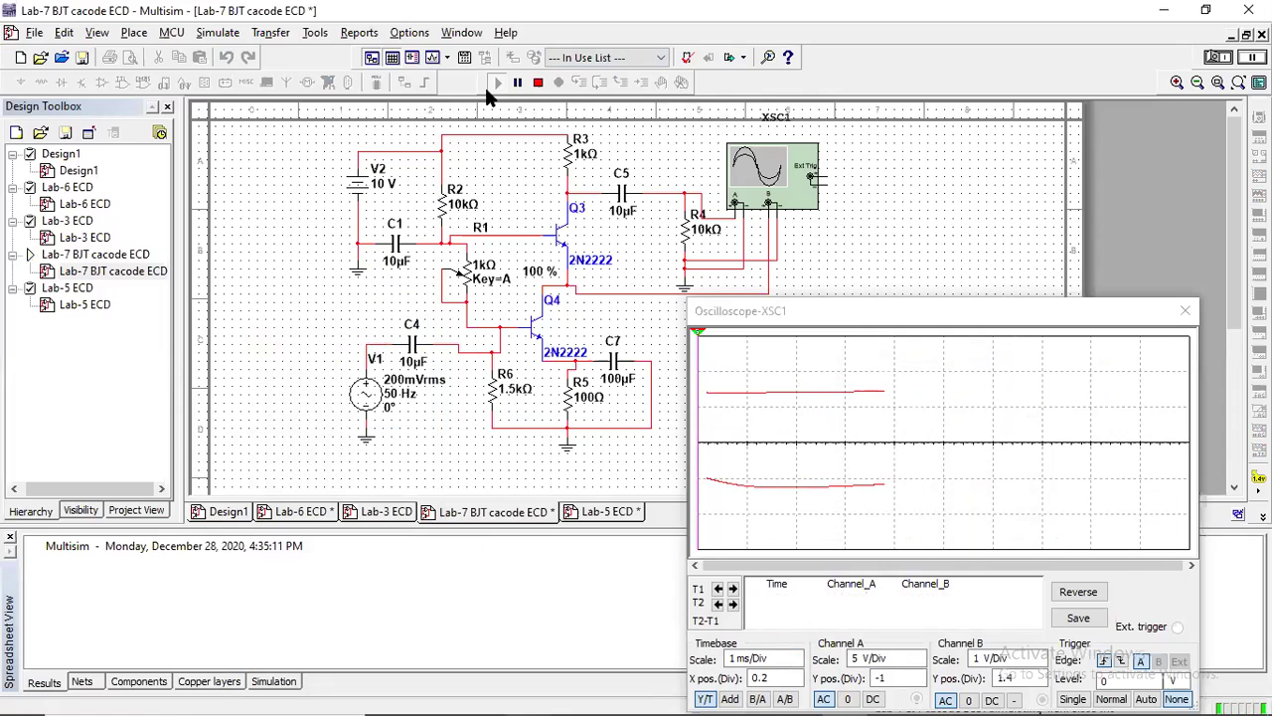
pyautogui.click(794, 663)
pyautogui.click(795, 664)
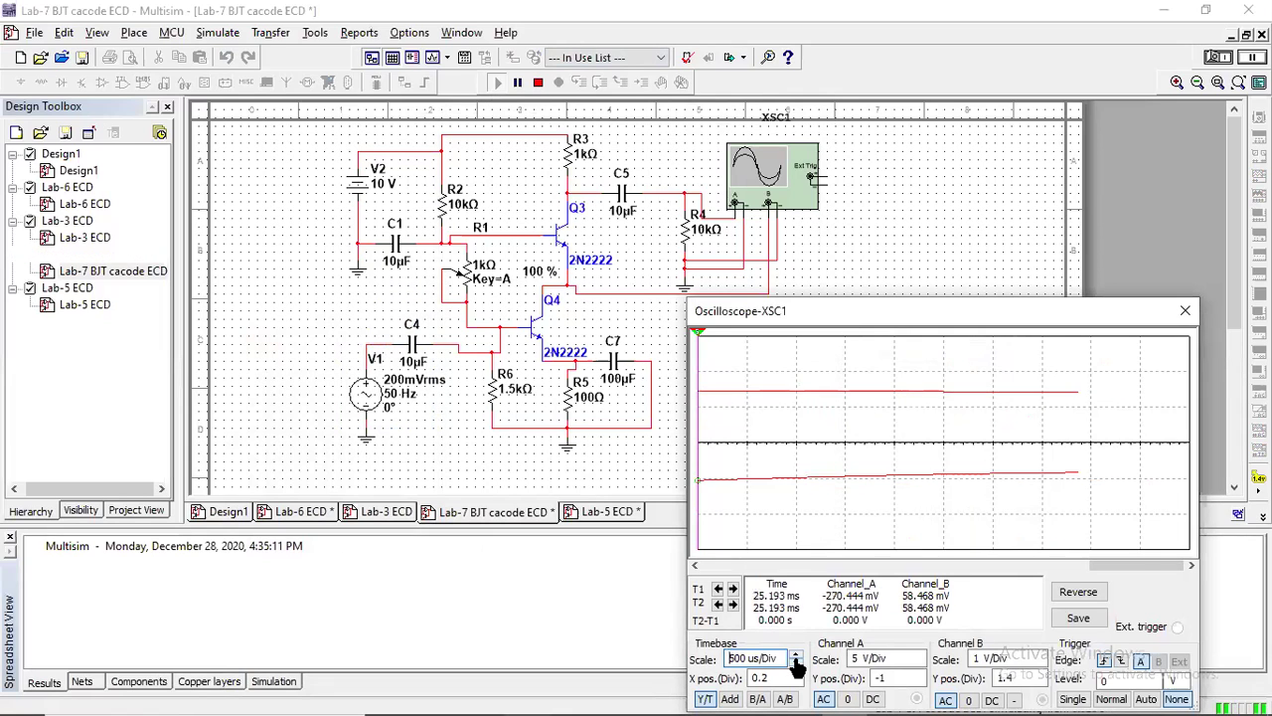
pyautogui.click(795, 658)
pyautogui.click(795, 658)
pyautogui.click(795, 658)
pyautogui.click(795, 658)
pyautogui.click(796, 664)
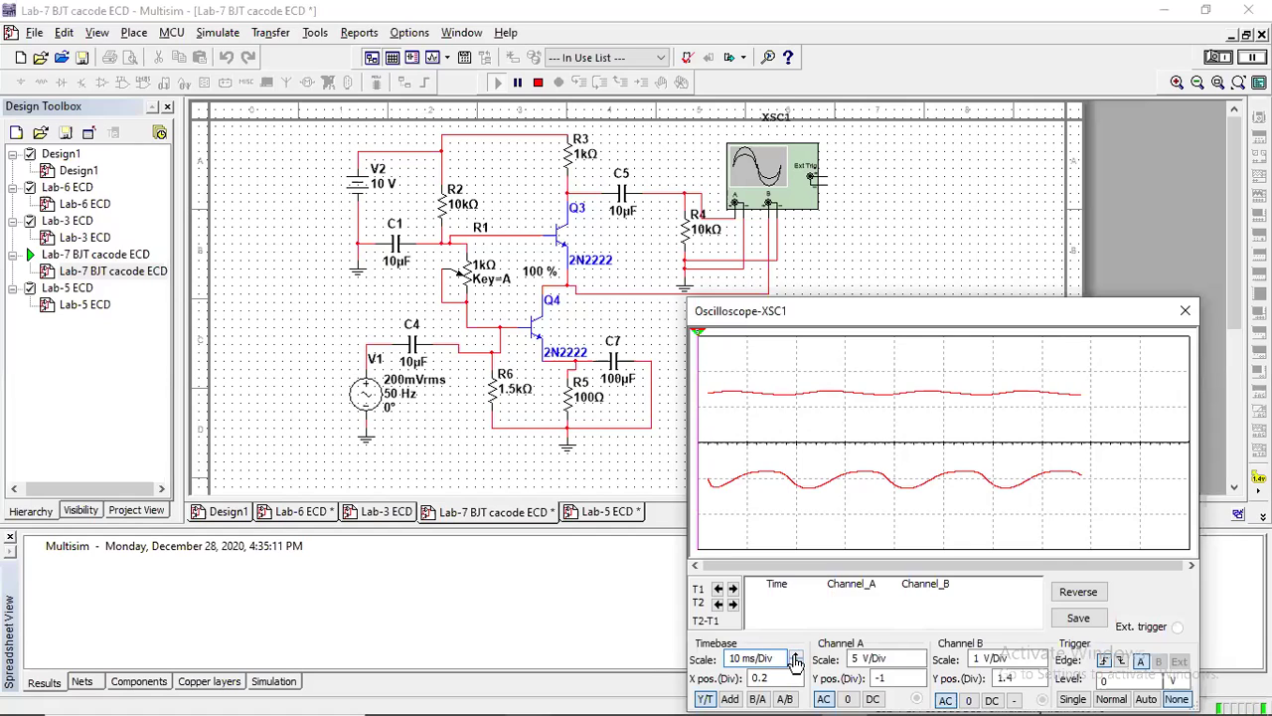
pyautogui.click(796, 683)
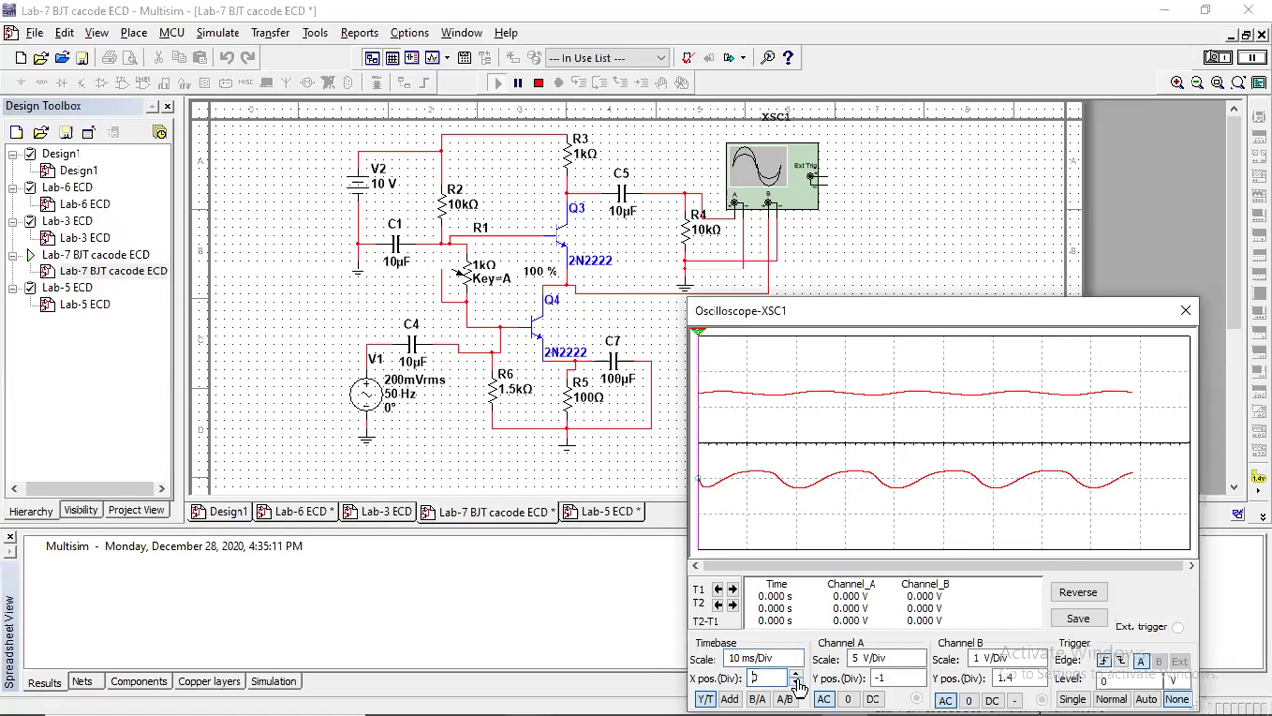
pyautogui.click(796, 675)
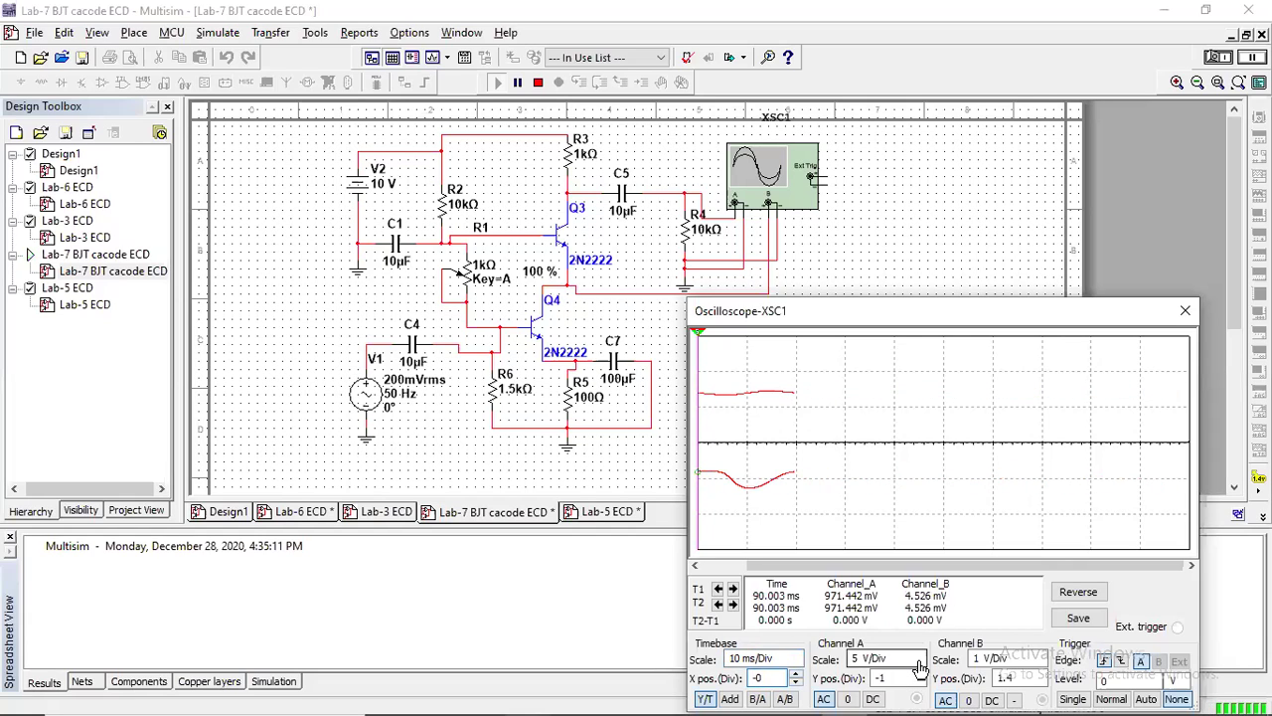
# Set the Lab-7 oscilloscope's Channel A scale to 1 V/Div and Channel B scale to 100 mV/Div
pyautogui.click(920, 664)
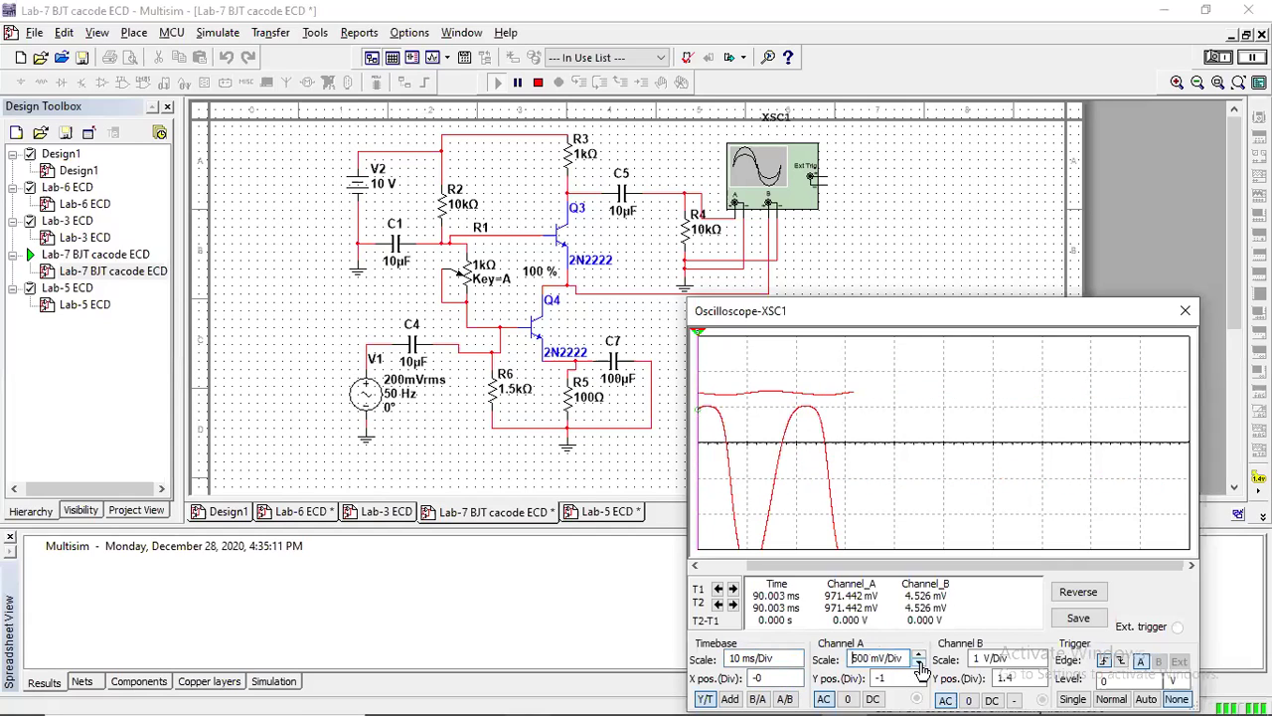
pyautogui.click(919, 658)
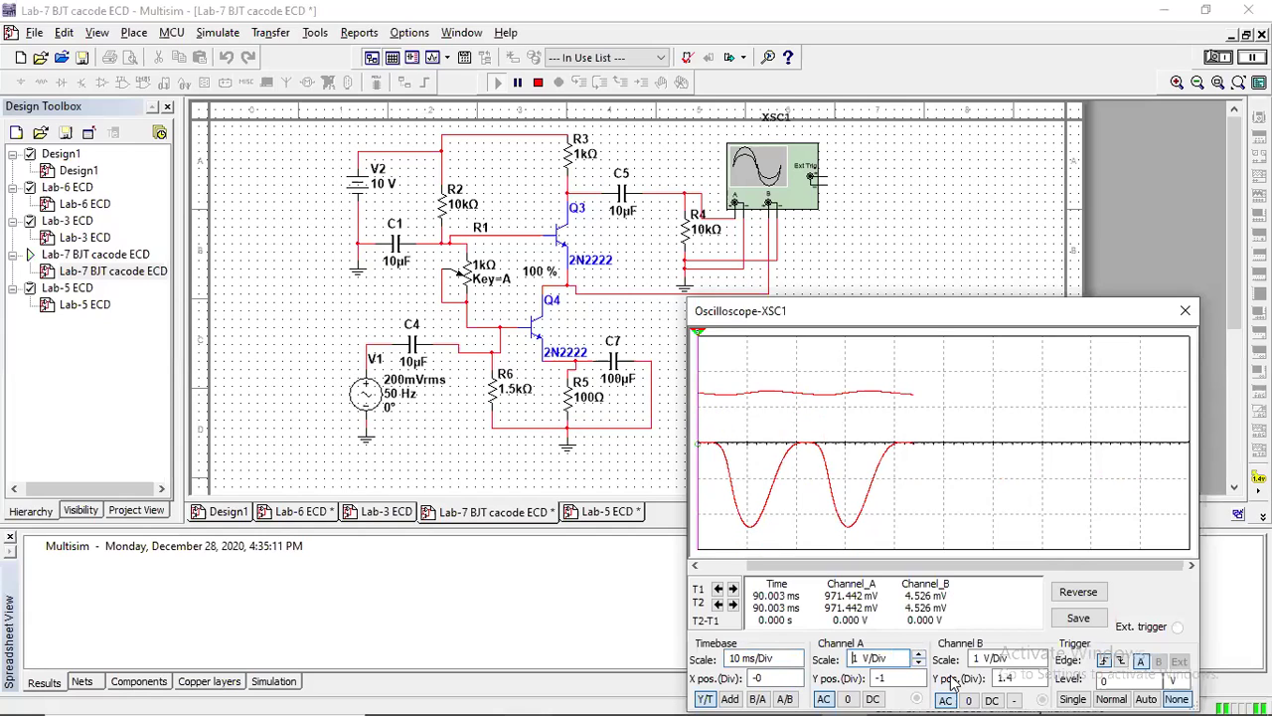
pyautogui.click(1042, 666)
pyautogui.click(1041, 666)
pyautogui.click(1042, 666)
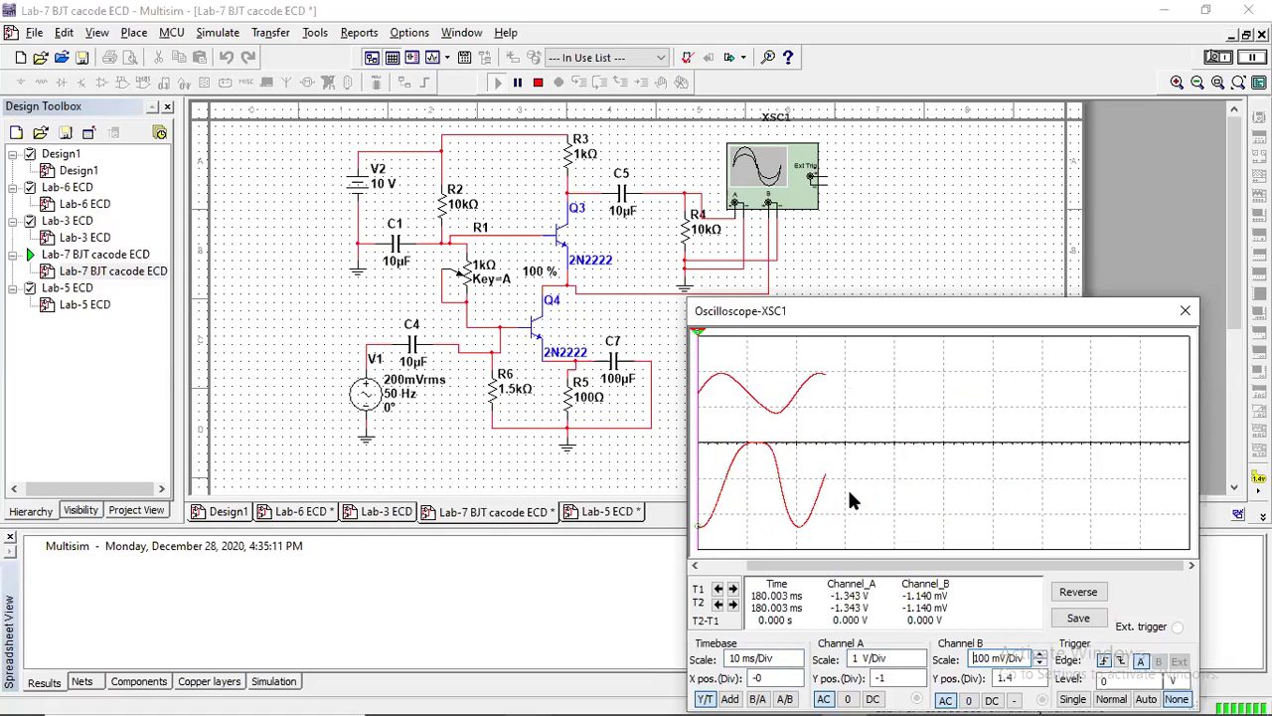
# Open the Lab-5 circuit and set its oscilloscope timebase to 50 ms/Div
pyautogui.click(592, 514)
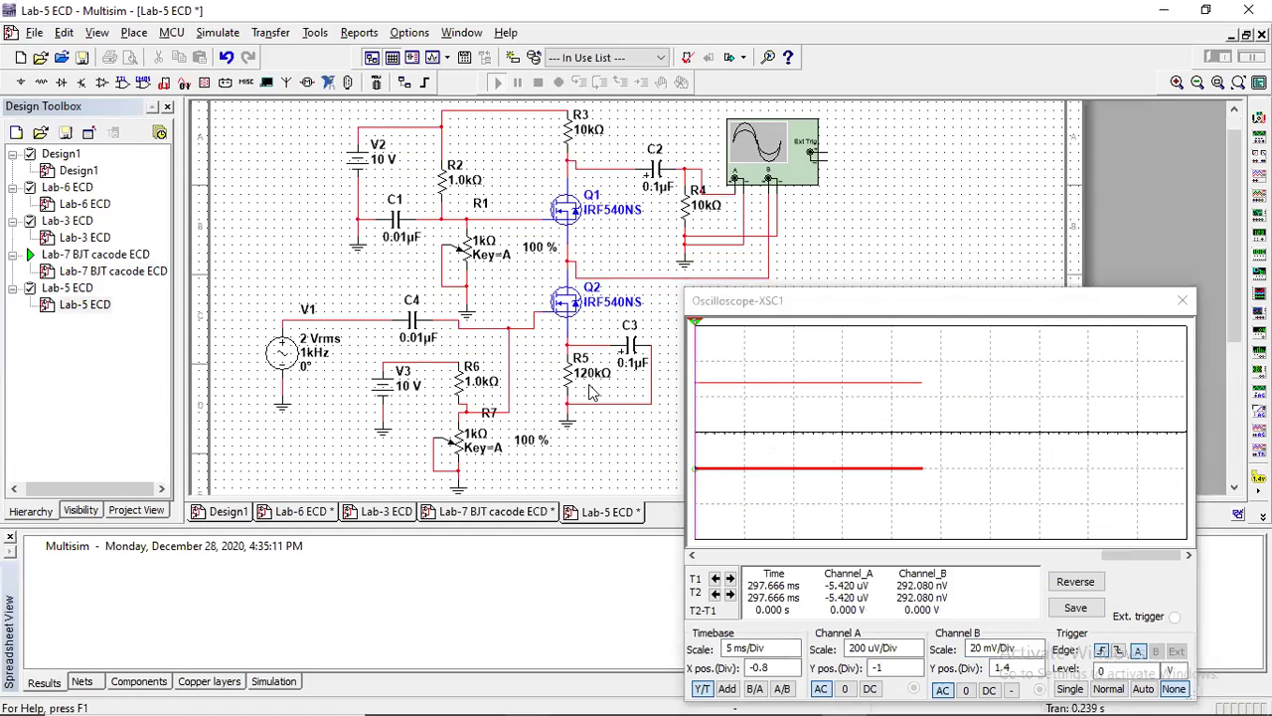
pyautogui.click(765, 653)
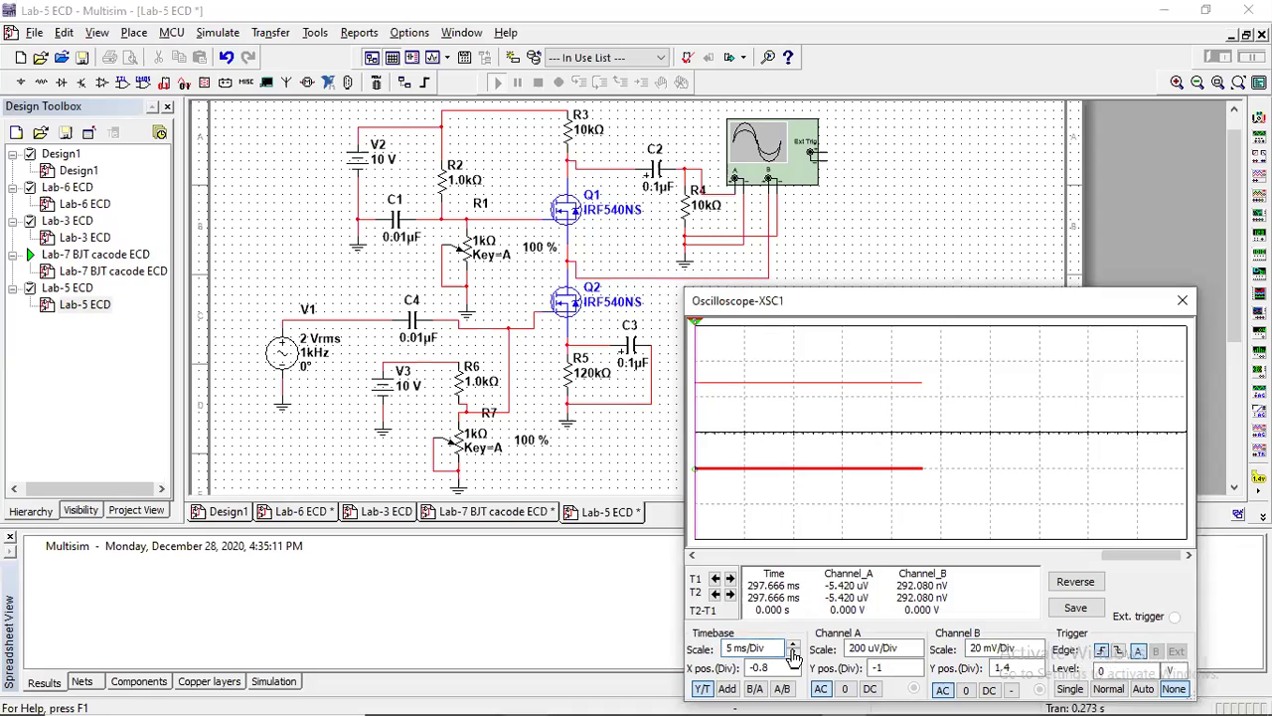
pyautogui.click(793, 655)
pyautogui.click(793, 655)
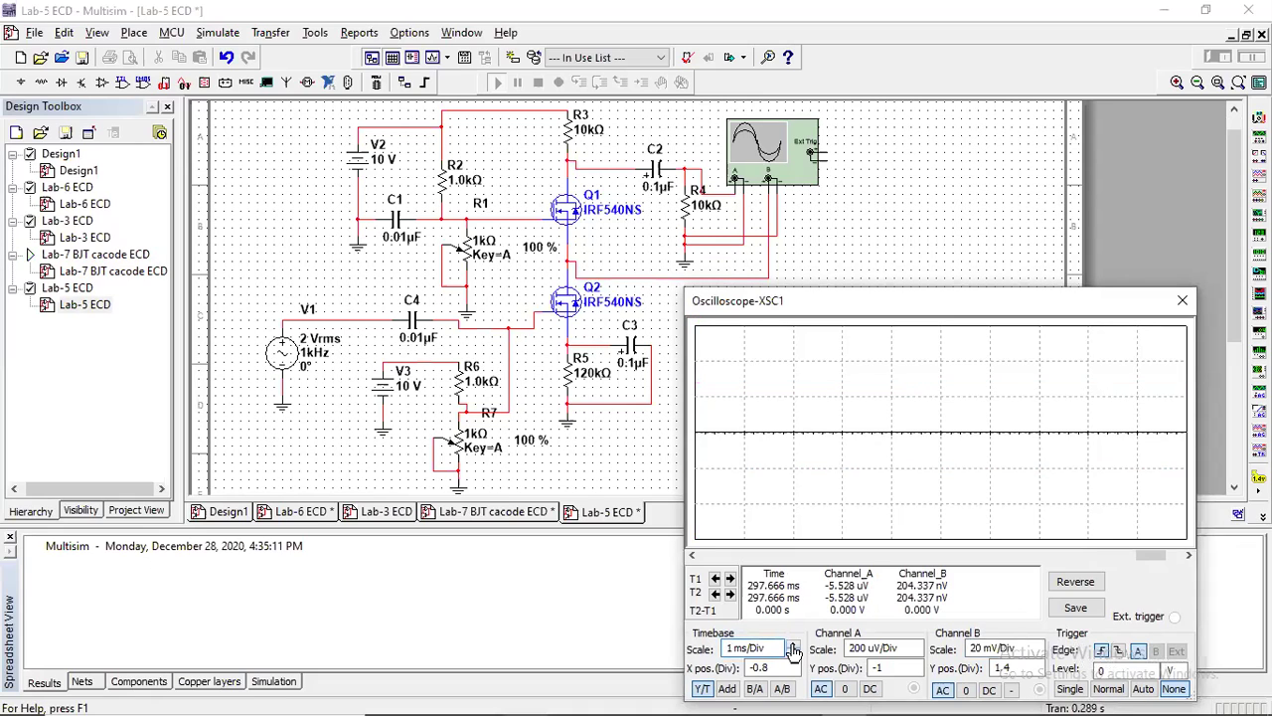
pyautogui.click(793, 645)
pyautogui.click(794, 644)
pyautogui.click(793, 644)
pyautogui.click(792, 644)
pyautogui.click(792, 644)
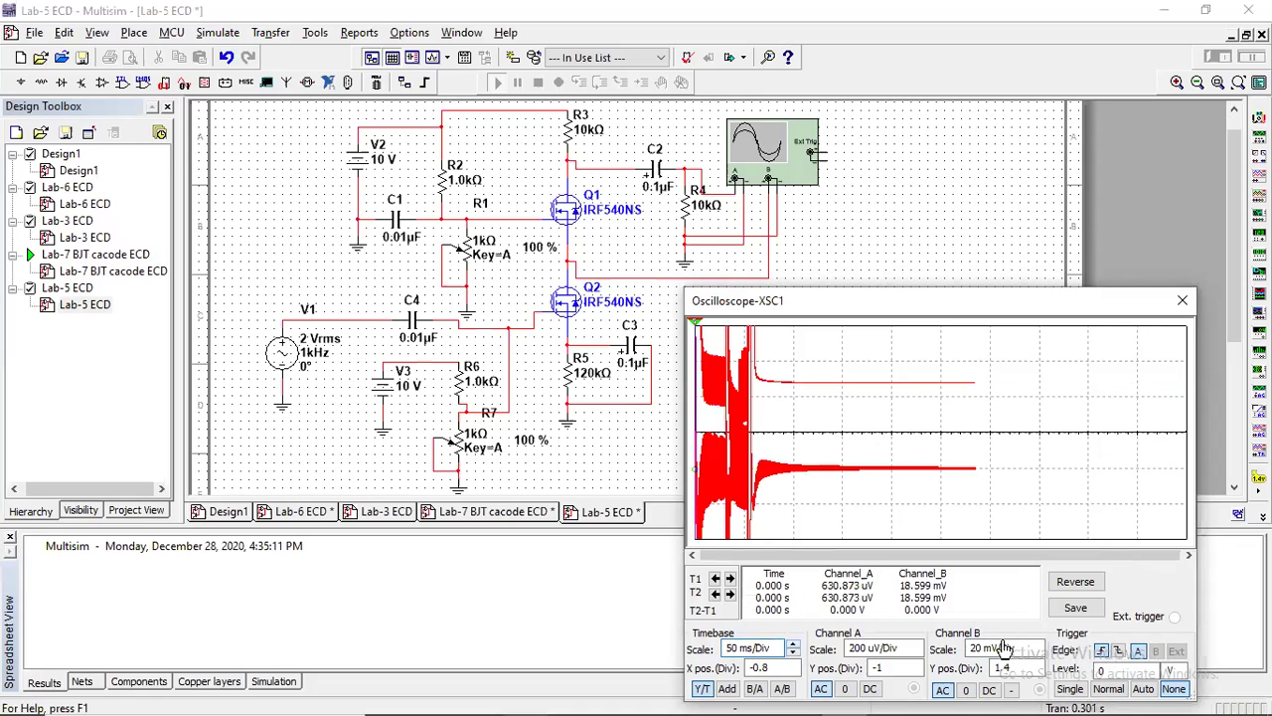
pyautogui.click(913, 653)
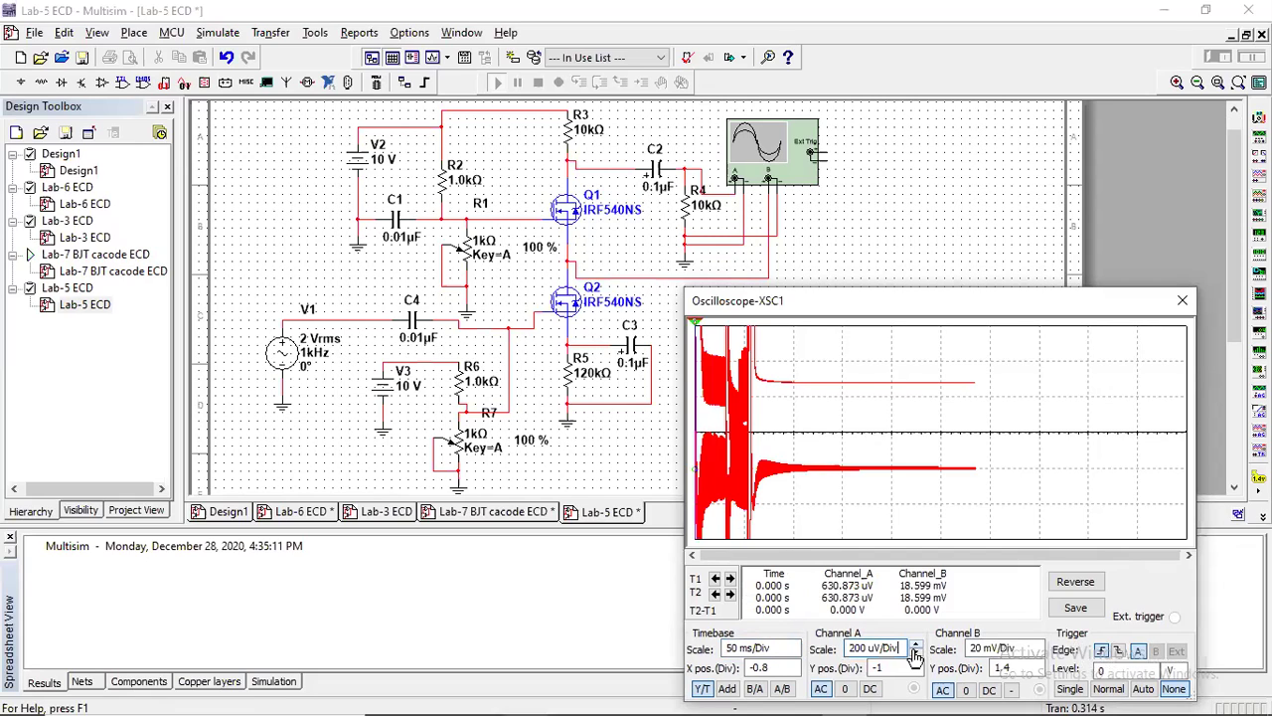
# Set both 1 kΩ potentiometers, R1 and R7, in the Lab-5 circuit to 50 %
pyautogui.click(553, 265)
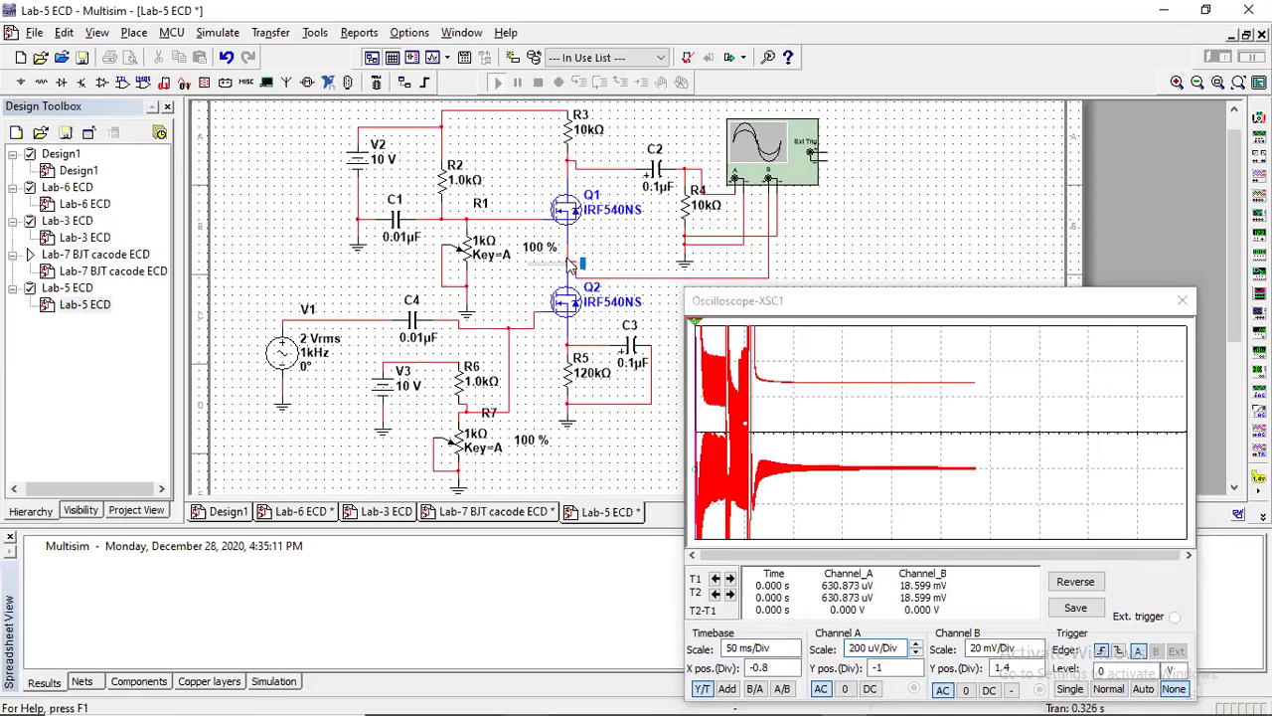
pyautogui.moveTo(586, 268); pyautogui.dragTo(569, 271)
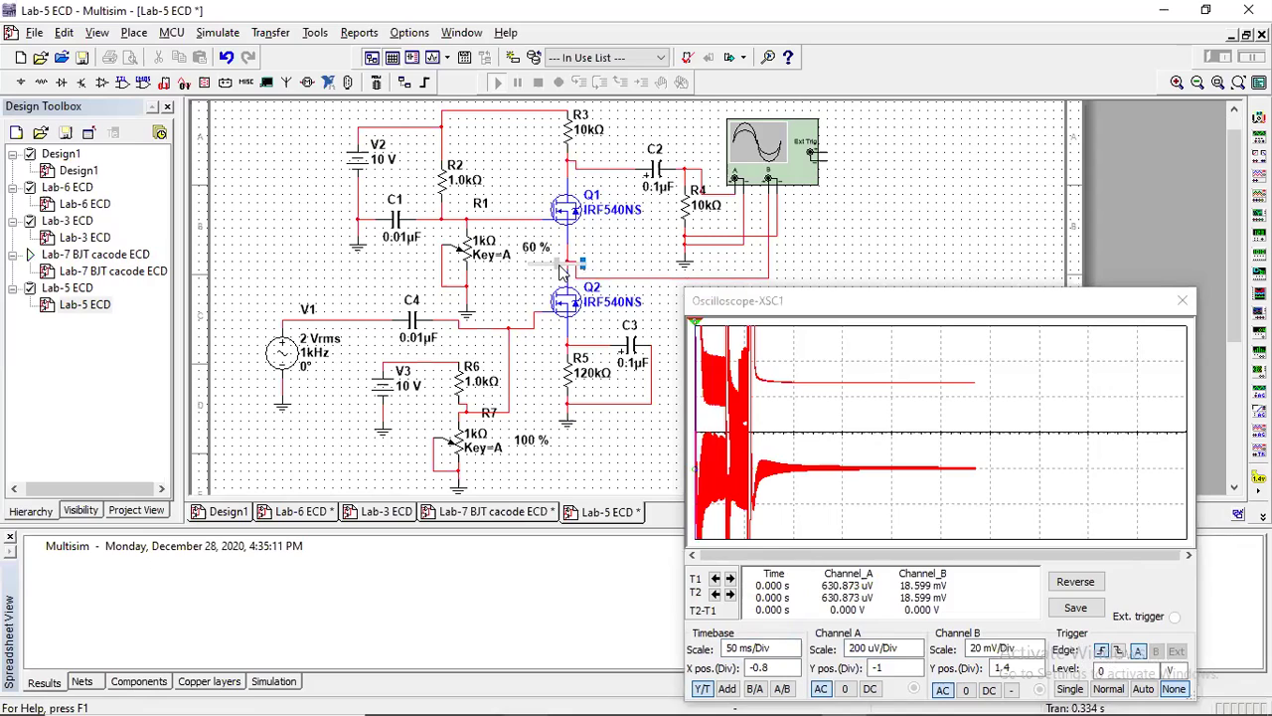
pyautogui.moveTo(544, 437)
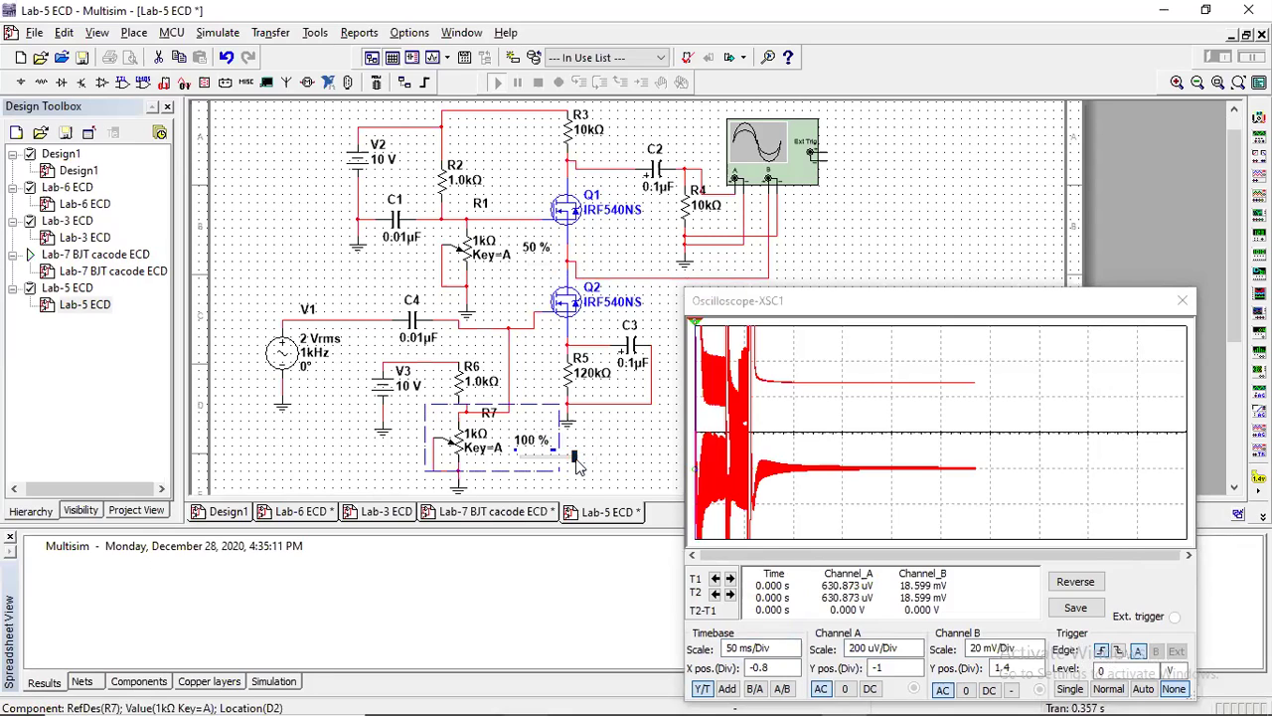
pyautogui.moveTo(570, 459); pyautogui.dragTo(556, 458)
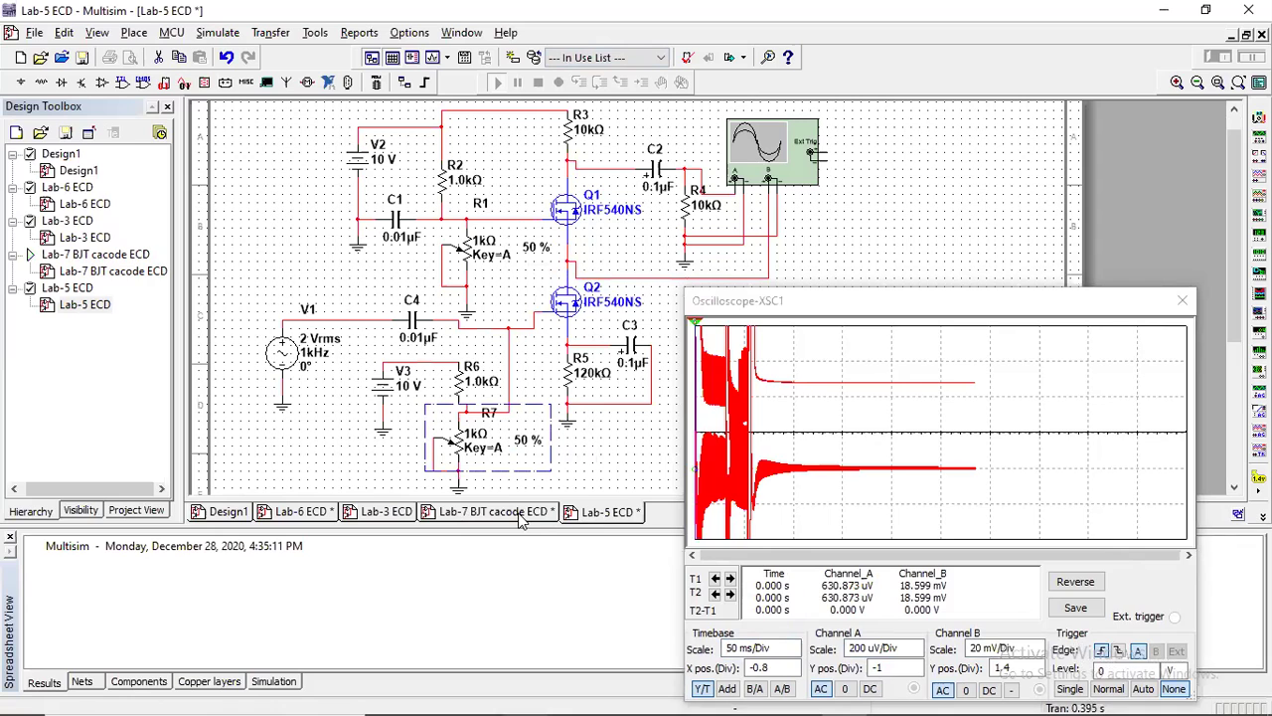
# Stop the running Lab-7 simulation and start the simulation of the Lab-5 circuit
pyautogui.click(519, 515)
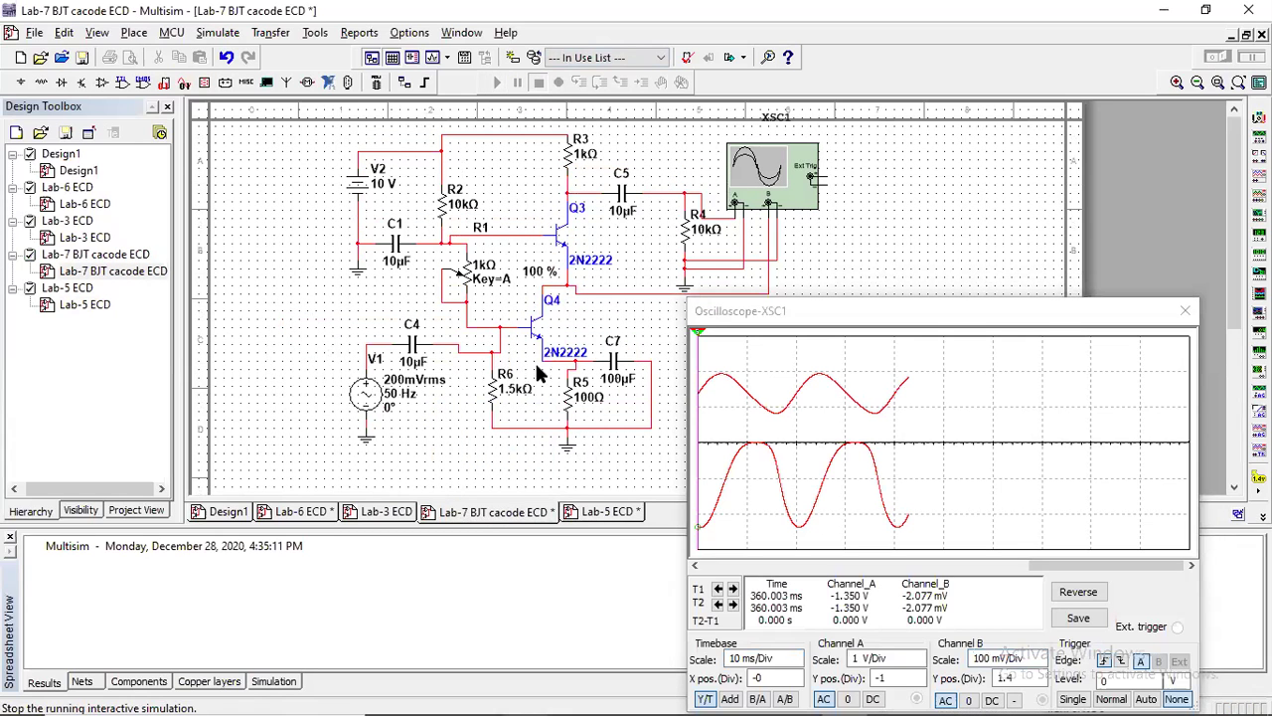
pyautogui.click(576, 515)
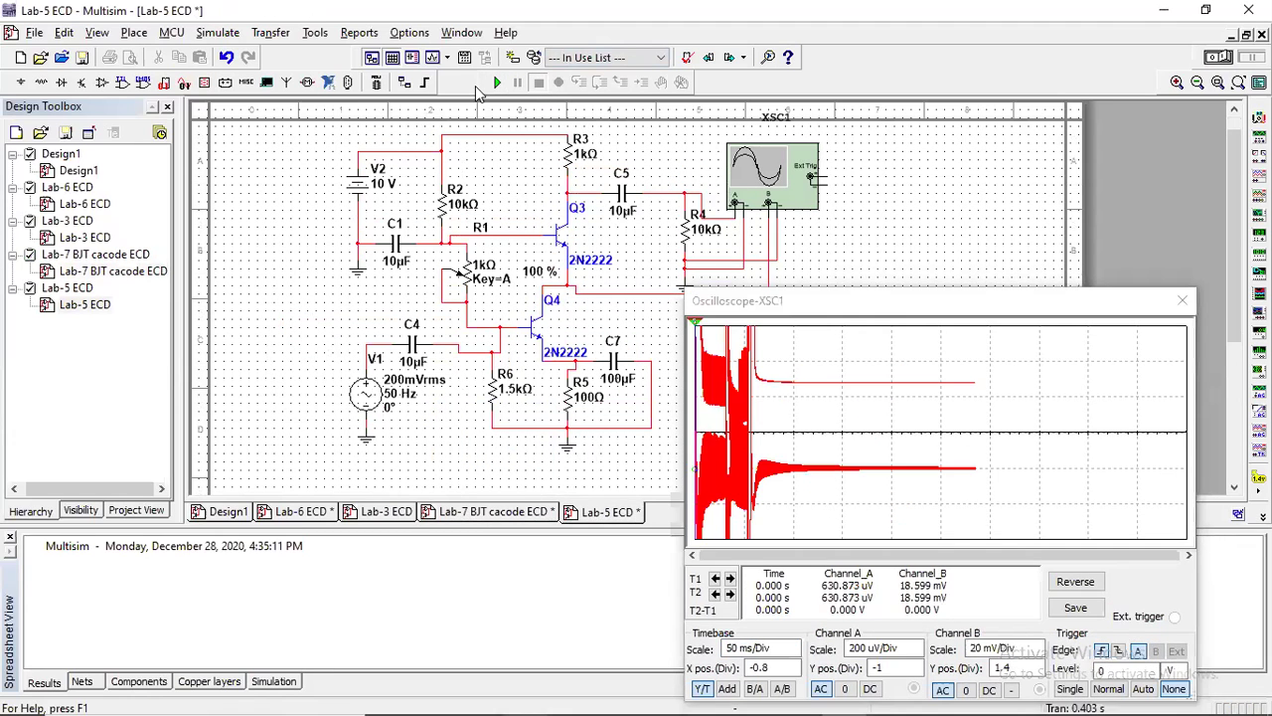
pyautogui.click(493, 86)
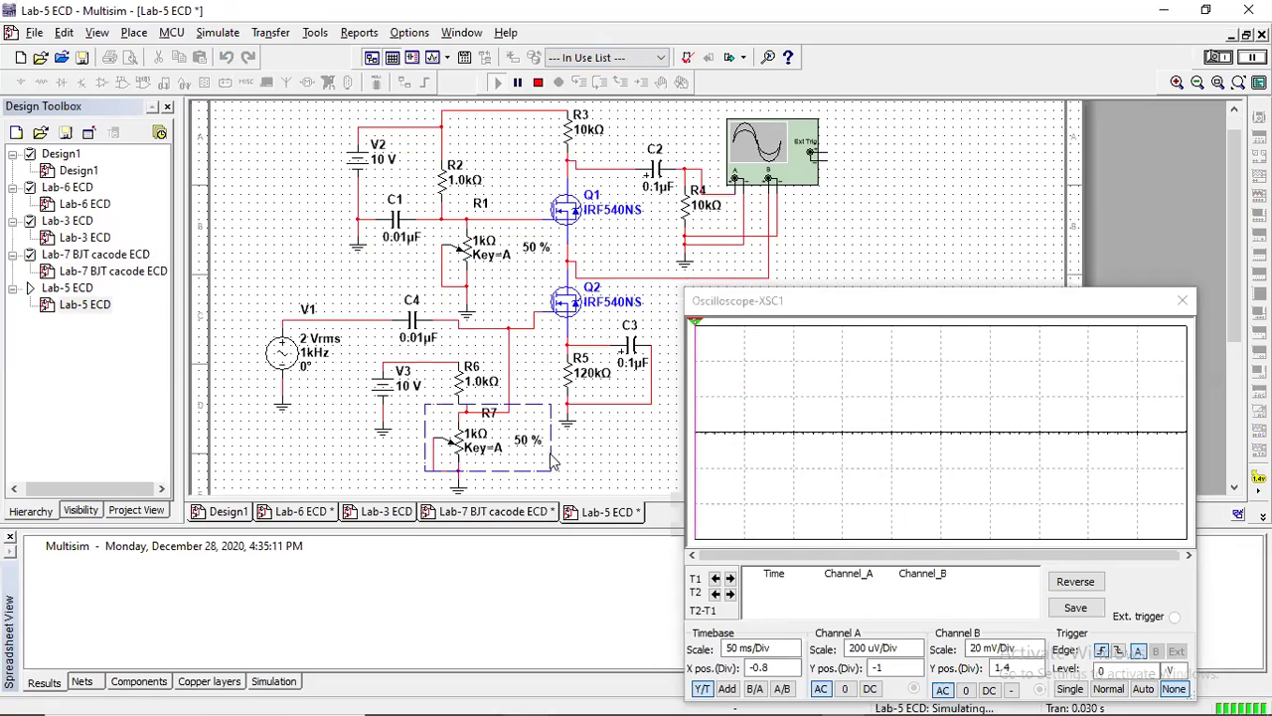
# Set the Lab-5 oscilloscope timebase to 1 ms/Div while the simulation runs
pyautogui.click(794, 653)
pyautogui.click(794, 653)
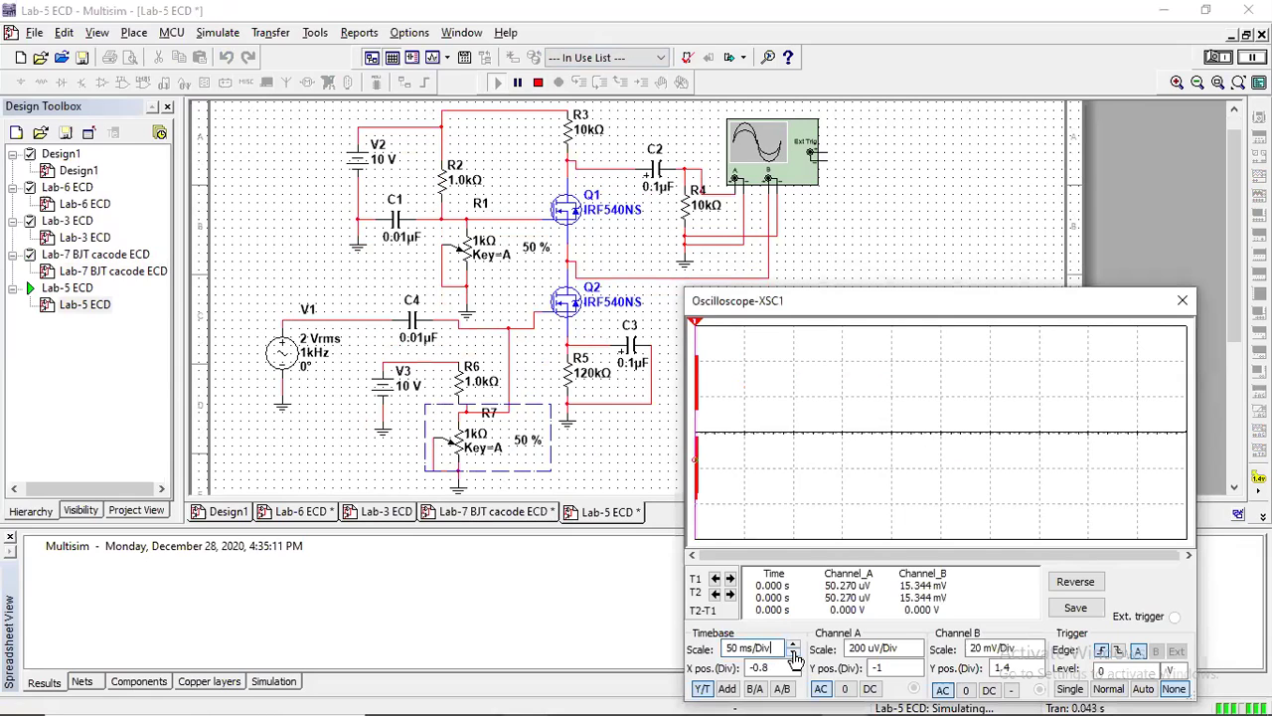
pyautogui.click(793, 653)
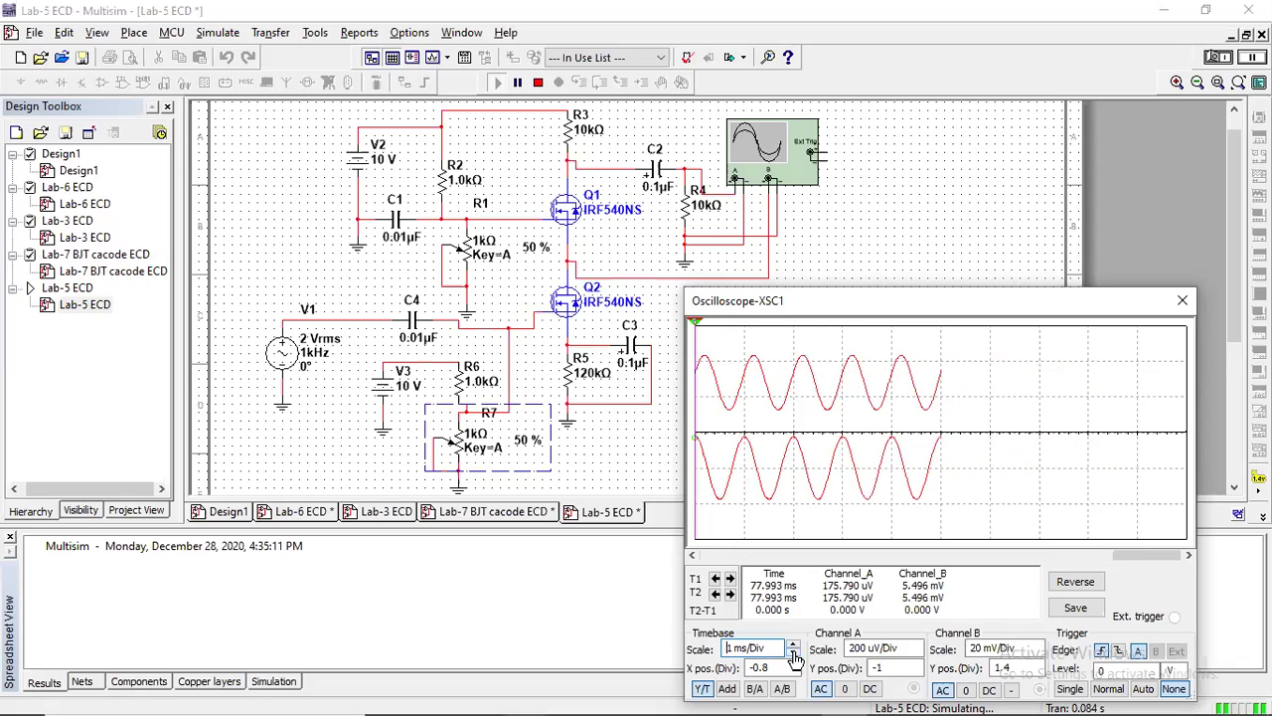
pyautogui.moveTo(661, 713)
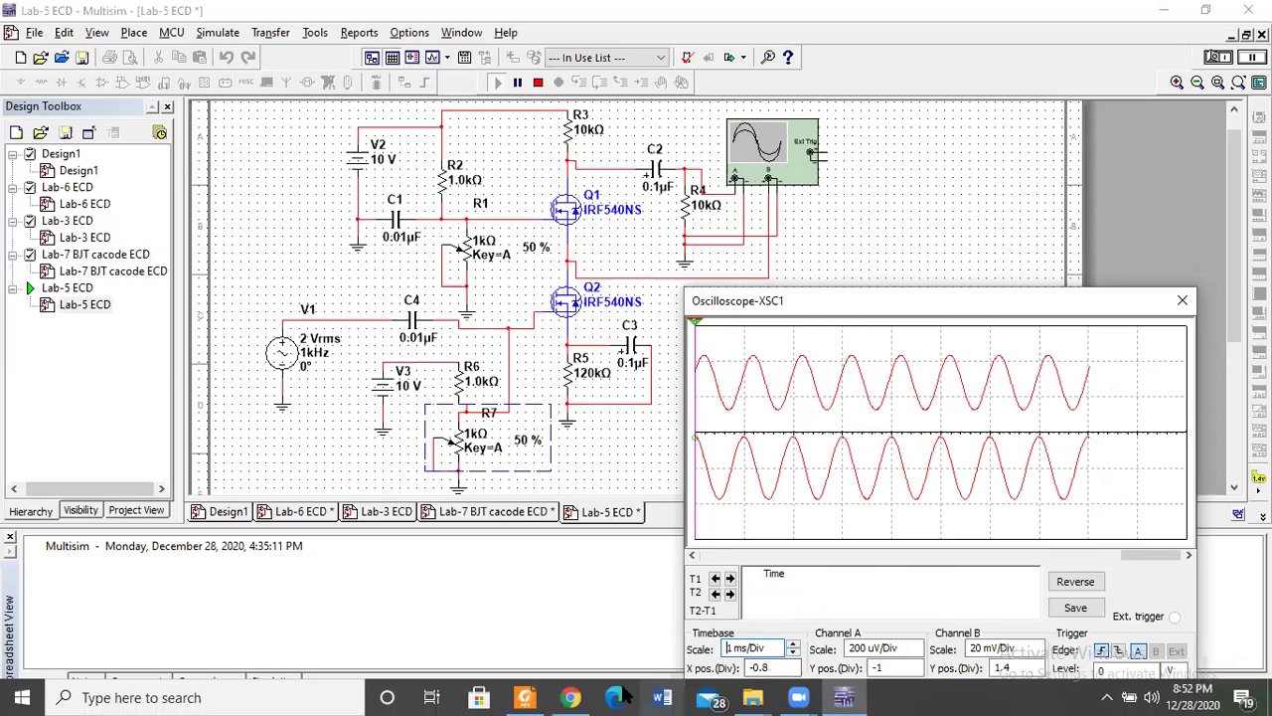
# Check the source settings in the Lab-7 manual in Foxit Reader, return to Multisim and stop the Lab-5 simulation
pyautogui.click(536, 698)
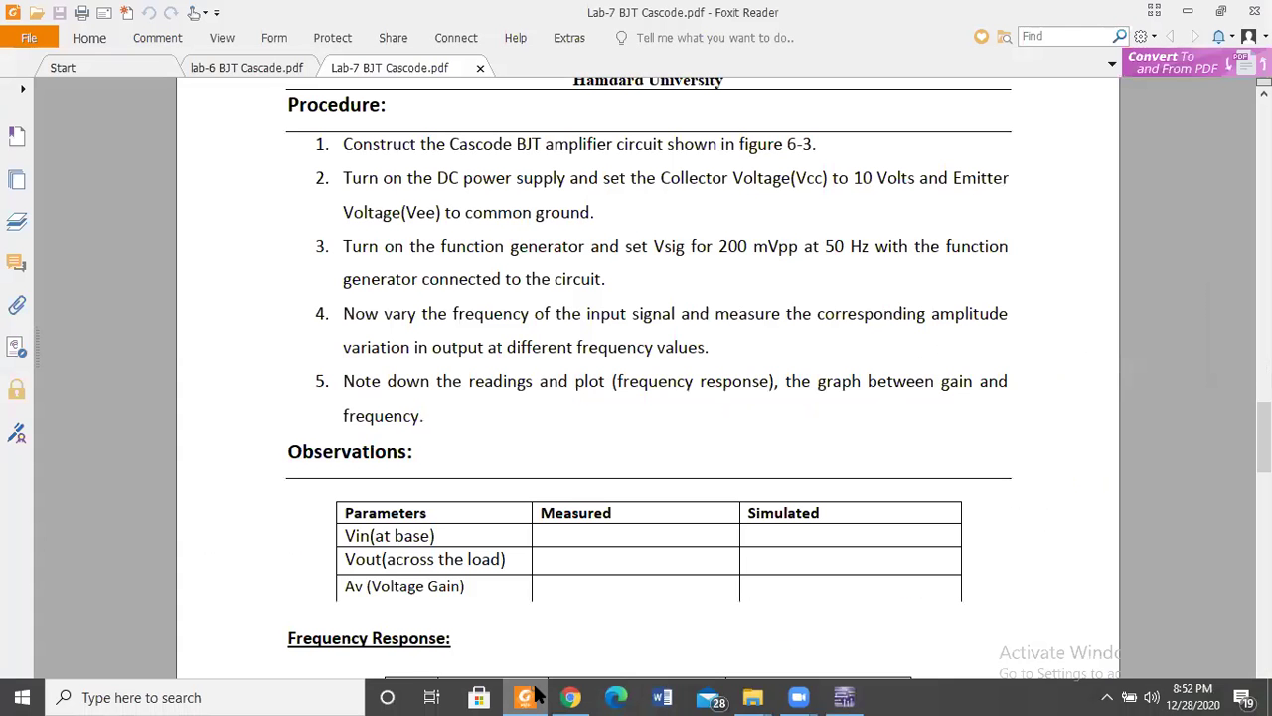
pyautogui.click(844, 697)
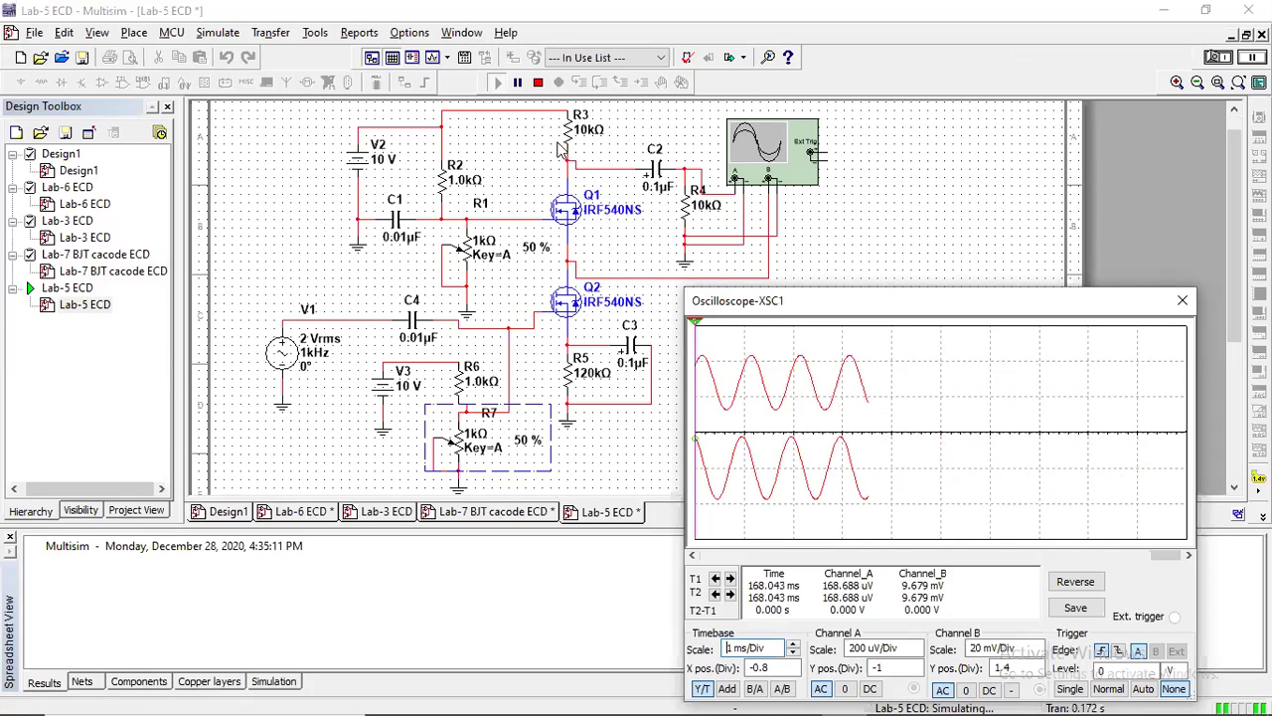
pyautogui.click(537, 84)
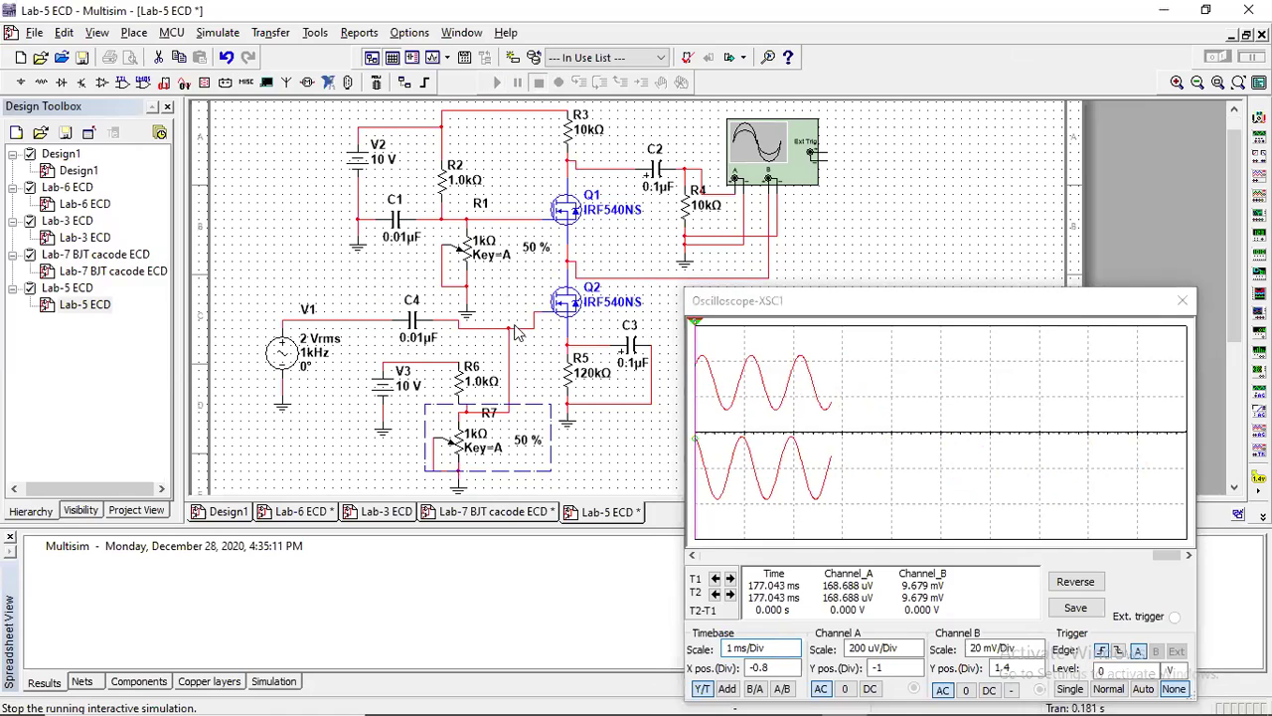
# Run the Lab-7 cascode circuit briefly to view its waveforms on the oscilloscope, and stop the simulation
pyautogui.click(487, 514)
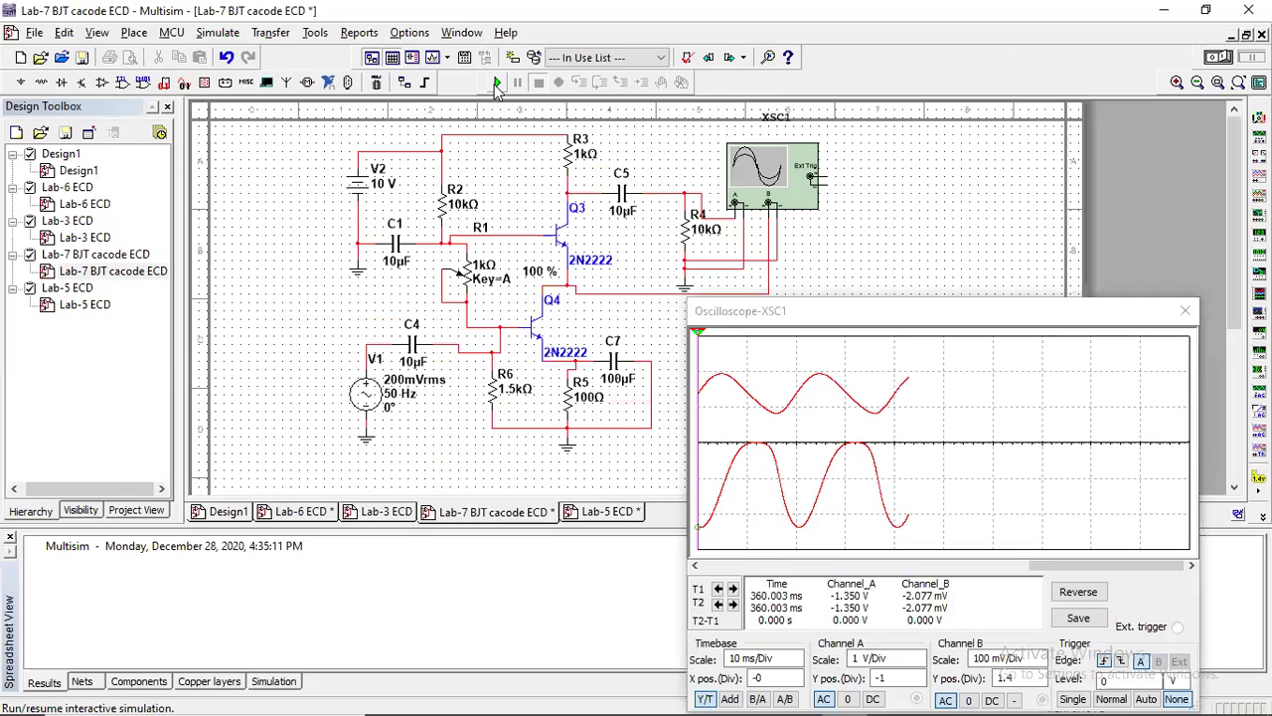
pyautogui.click(497, 83)
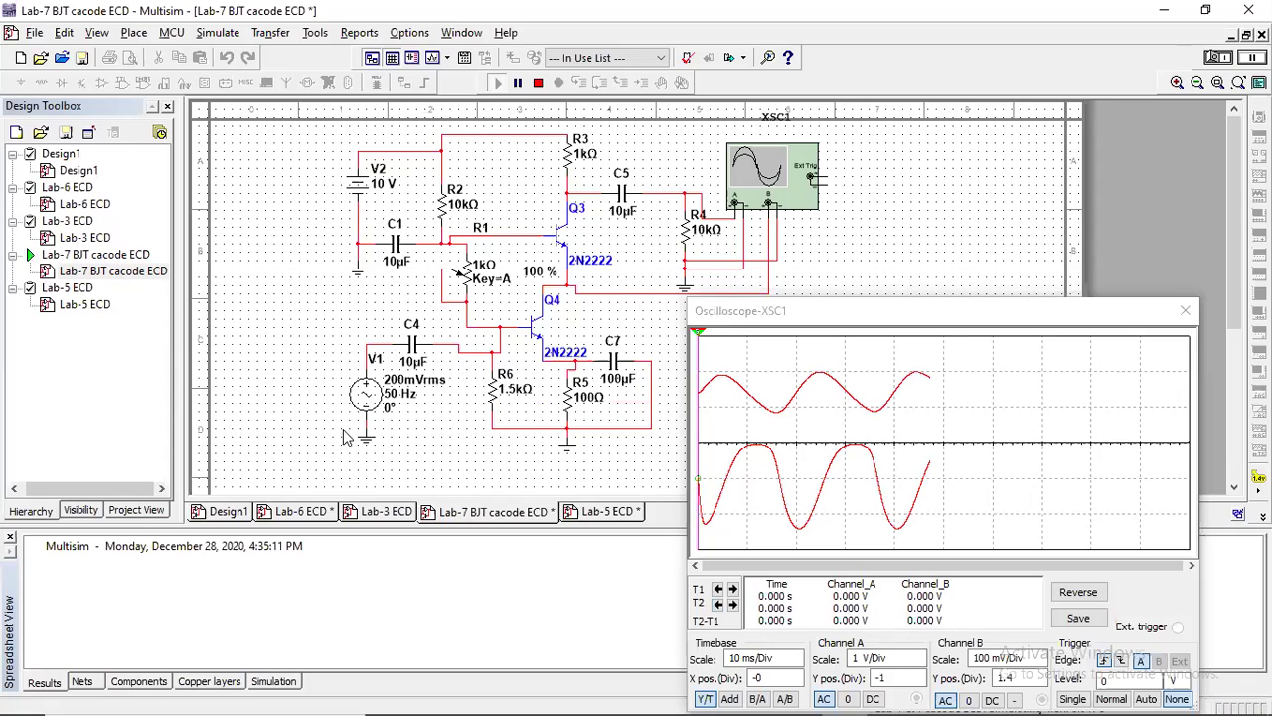
pyautogui.click(536, 82)
# Set the Lab-5 AC source V1 to 200 mV RMS at a frequency of 50 Hz
pyautogui.click(601, 513)
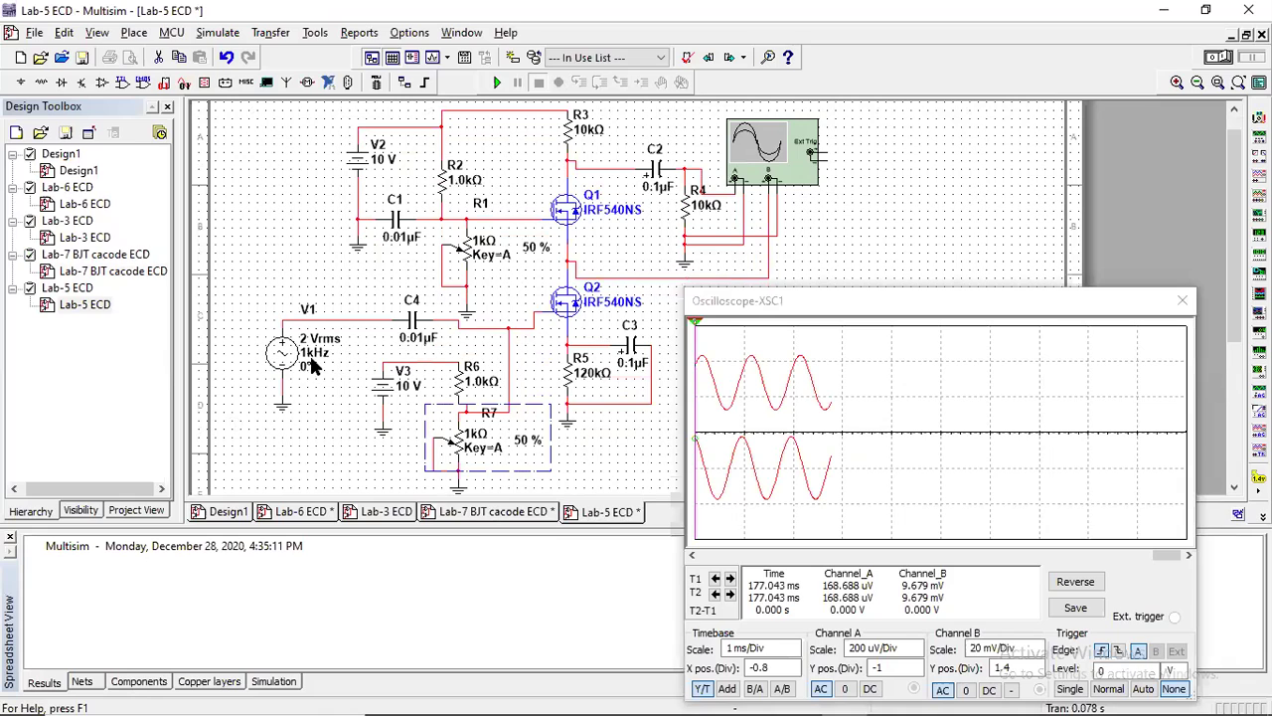
pyautogui.doubleClick(310, 358)
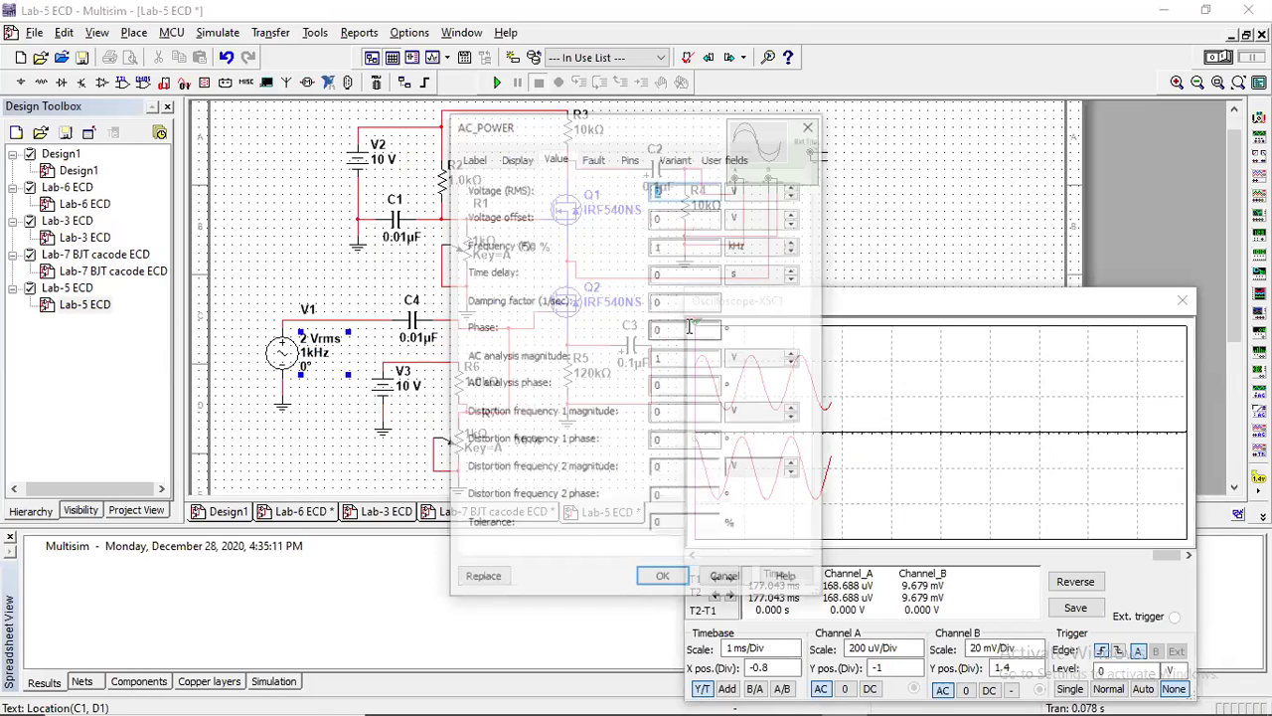
pyautogui.press('Tab')
pyautogui.press('Tab')
pyautogui.press('Tab')
pyautogui.press('Tab')
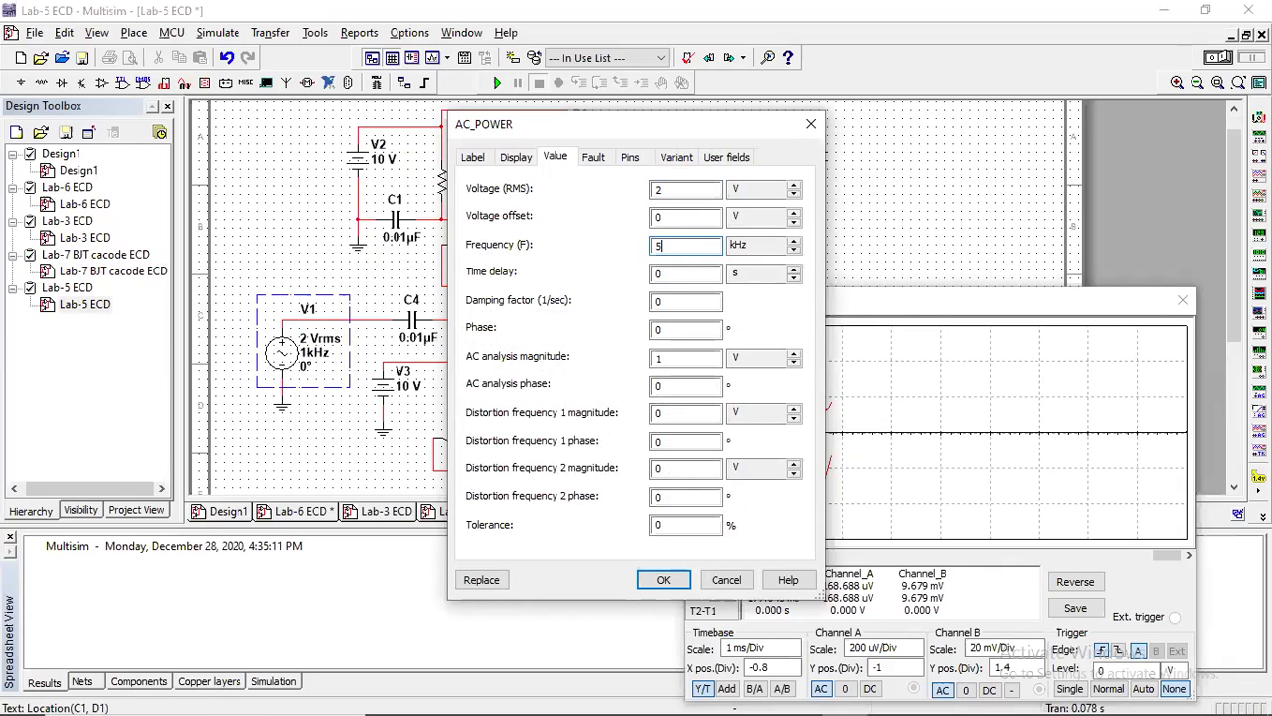
pyautogui.click(793, 251)
pyautogui.click(679, 191)
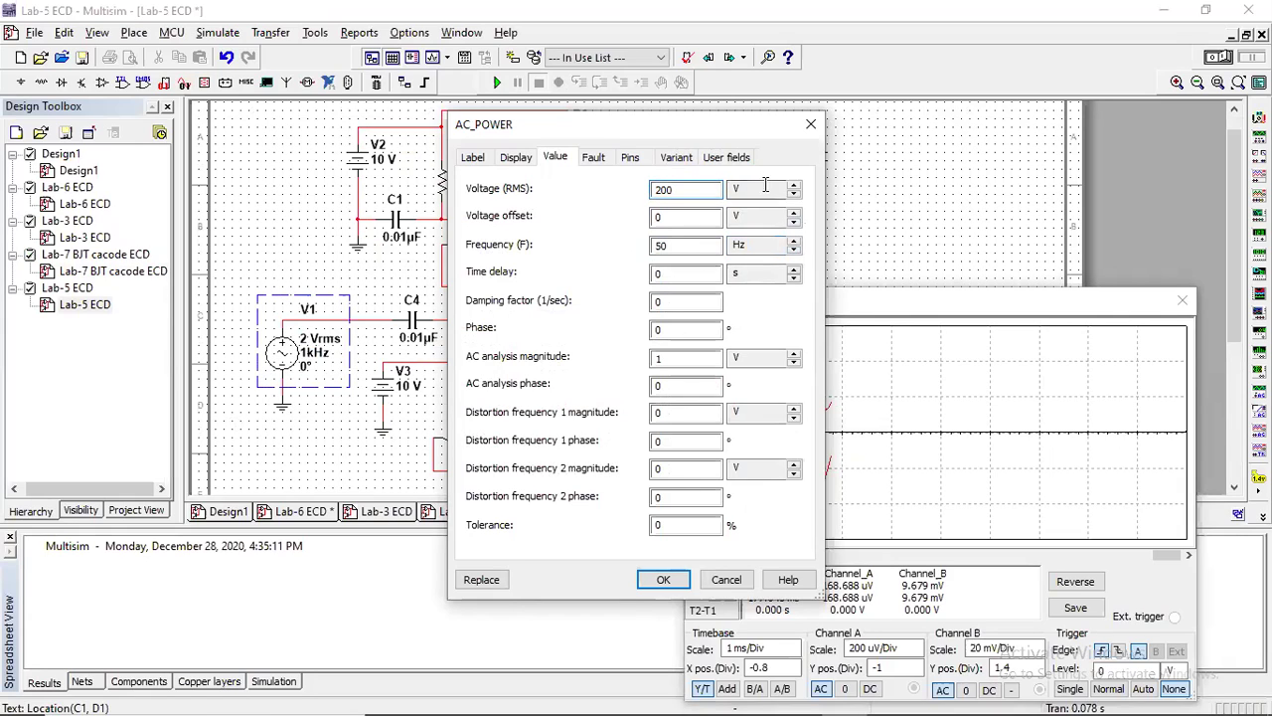
pyautogui.write('00')
pyautogui.click(794, 197)
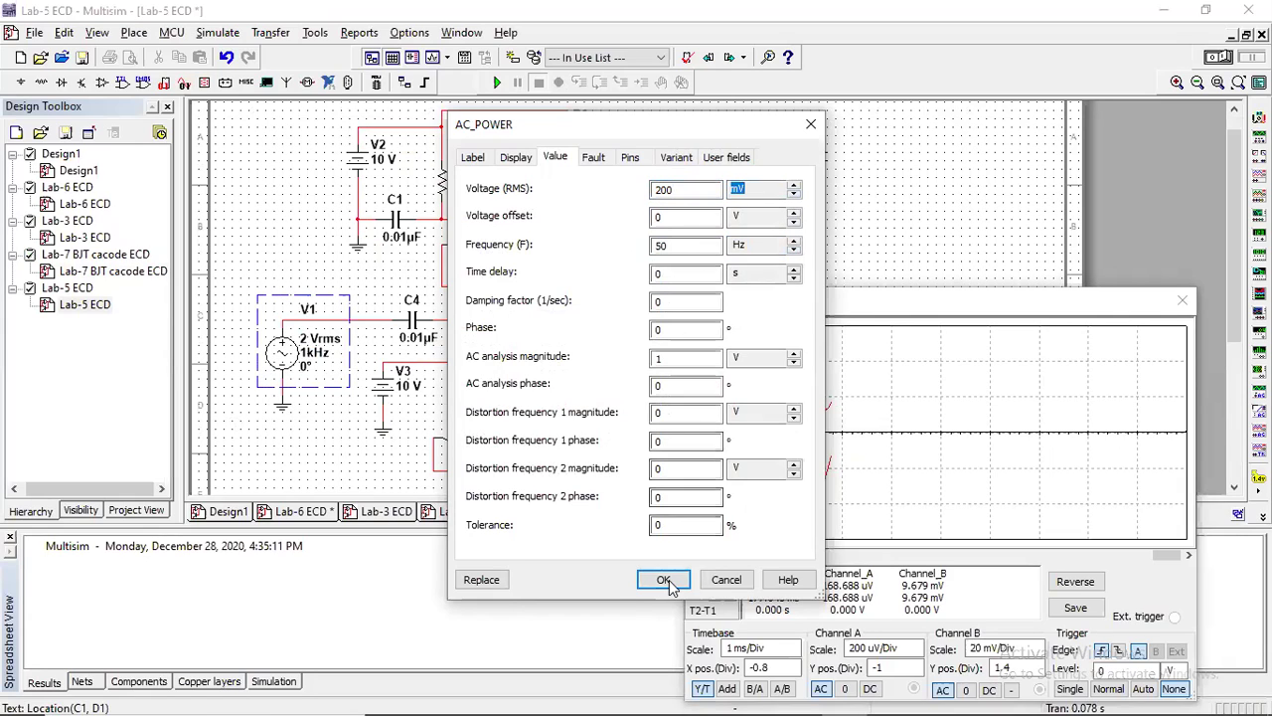
pyautogui.click(663, 579)
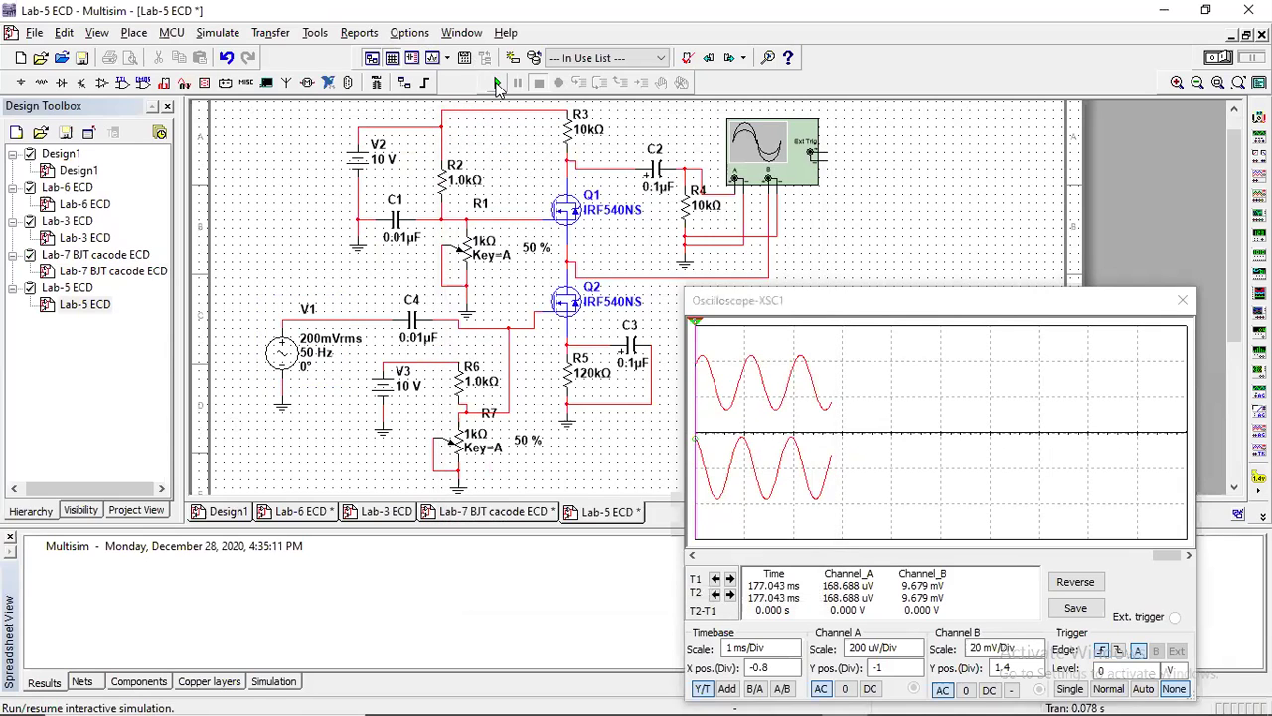
# Start the Lab-5 simulation and lower the oscilloscope's Channel A scale to 200 nV/Div
pyautogui.click(498, 83)
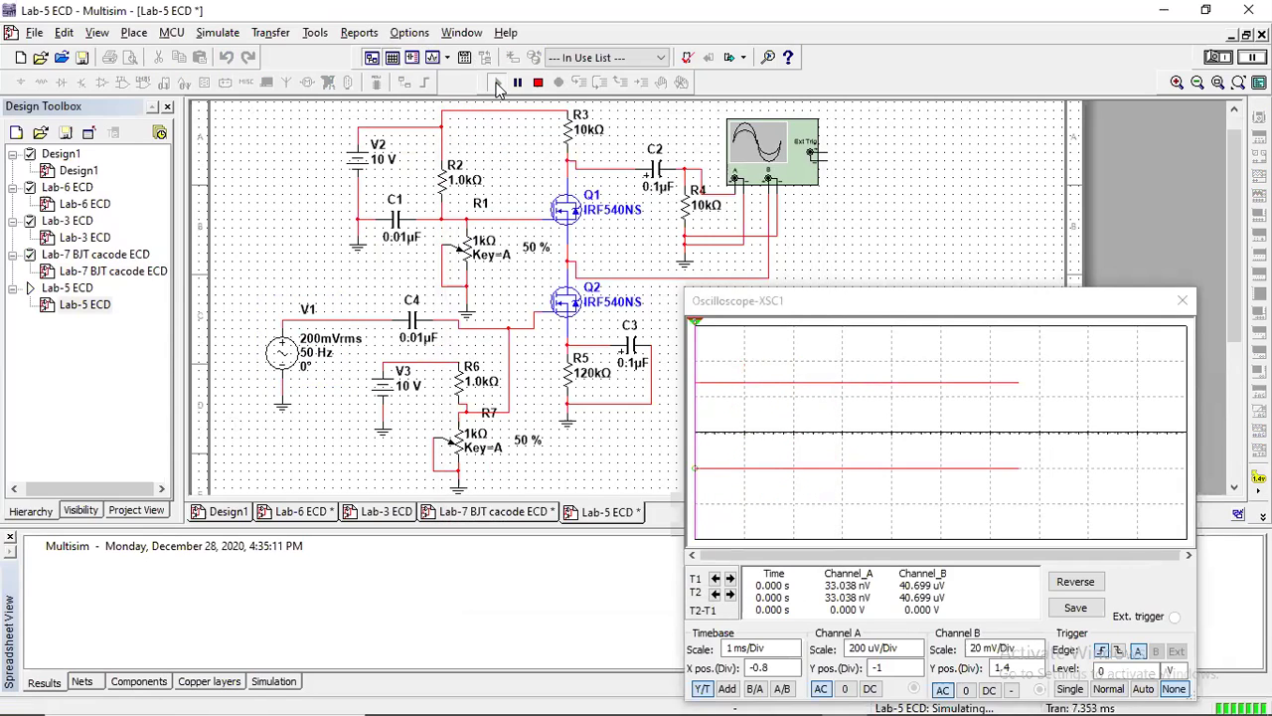
pyautogui.click(894, 648)
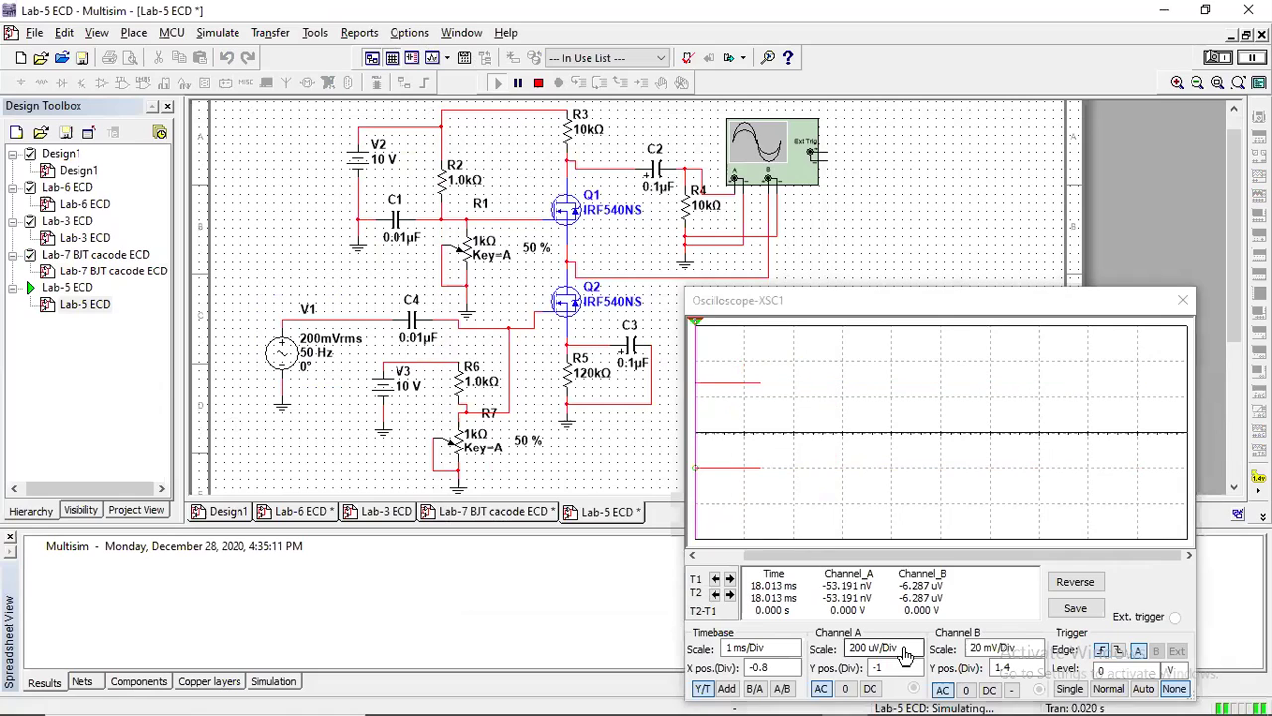
pyautogui.click(916, 653)
pyautogui.click(917, 653)
pyautogui.click(917, 653)
pyautogui.click(916, 653)
pyautogui.click(917, 653)
pyautogui.click(916, 653)
pyautogui.click(916, 653)
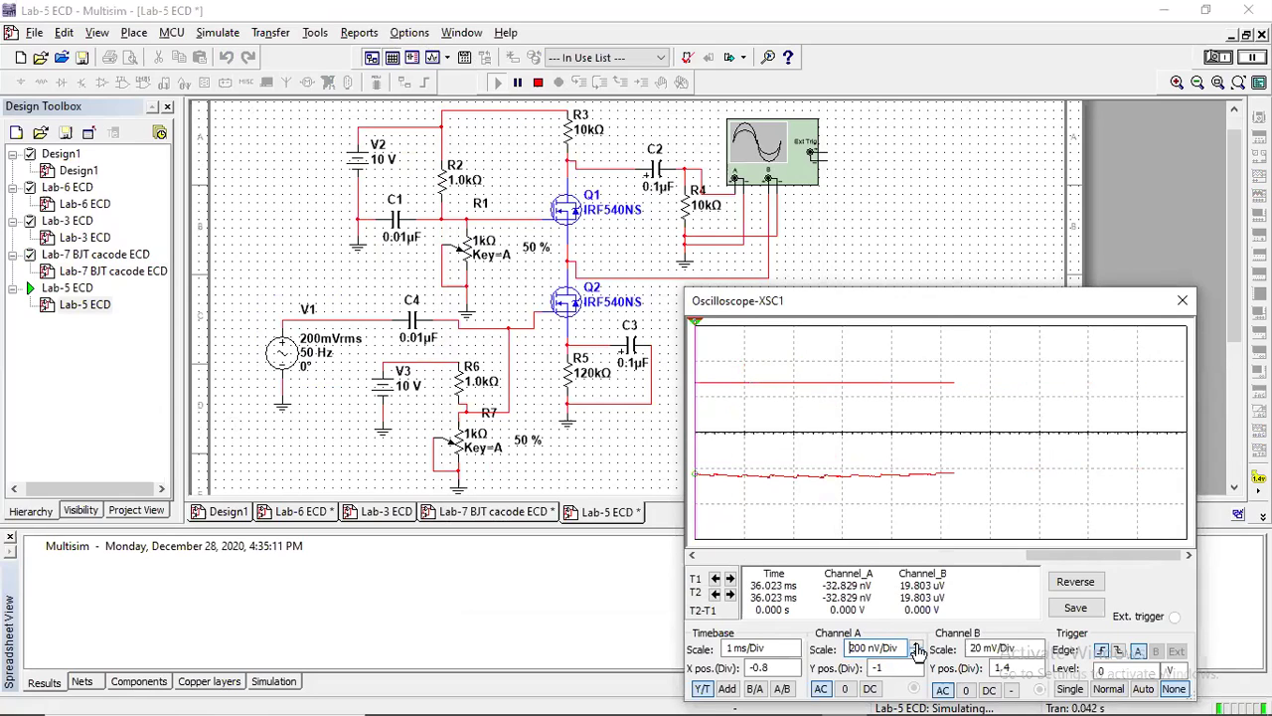
# Raise the Lab-5 oscilloscope's Channel A scale to 500 mV/Div
pyautogui.click(917, 644)
pyautogui.click(916, 644)
pyautogui.click(916, 644)
pyautogui.click(916, 644)
pyautogui.click(917, 644)
pyautogui.click(917, 644)
pyautogui.click(917, 644)
pyautogui.click(917, 644)
pyautogui.click(916, 644)
pyautogui.click(916, 644)
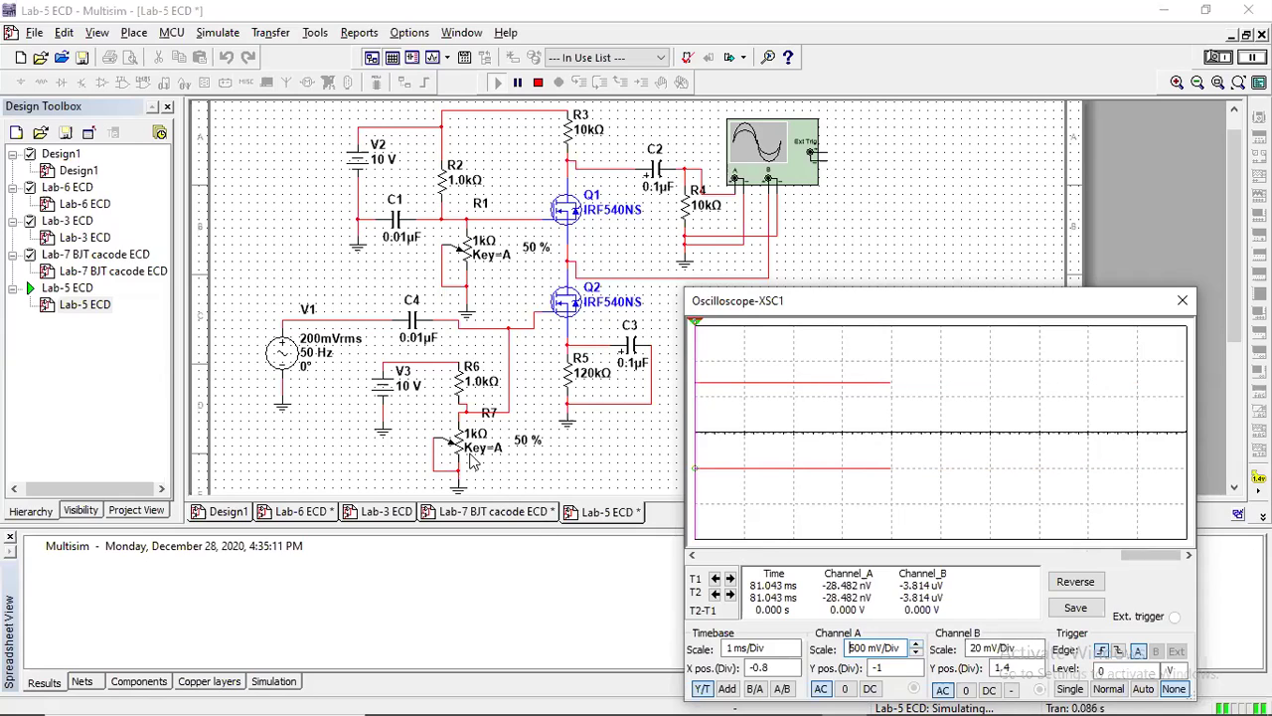
# Set both 1 kΩ potentiometers, R7 and R1, in the Lab-5 circuit to 100 %
pyautogui.moveTo(552, 460); pyautogui.dragTo(582, 465)
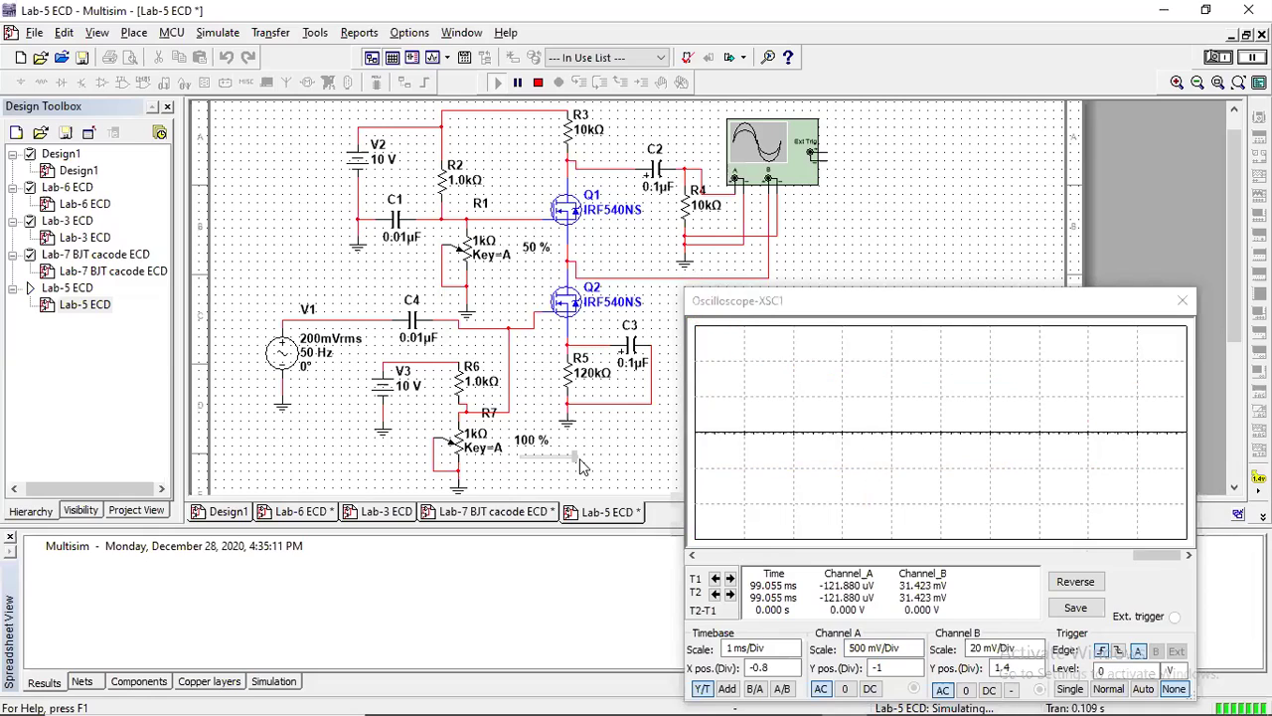
pyautogui.moveTo(563, 465)
pyautogui.mouseDown()
pyautogui.moveTo(522, 465)
pyautogui.moveTo(586, 465)
pyautogui.mouseUp()
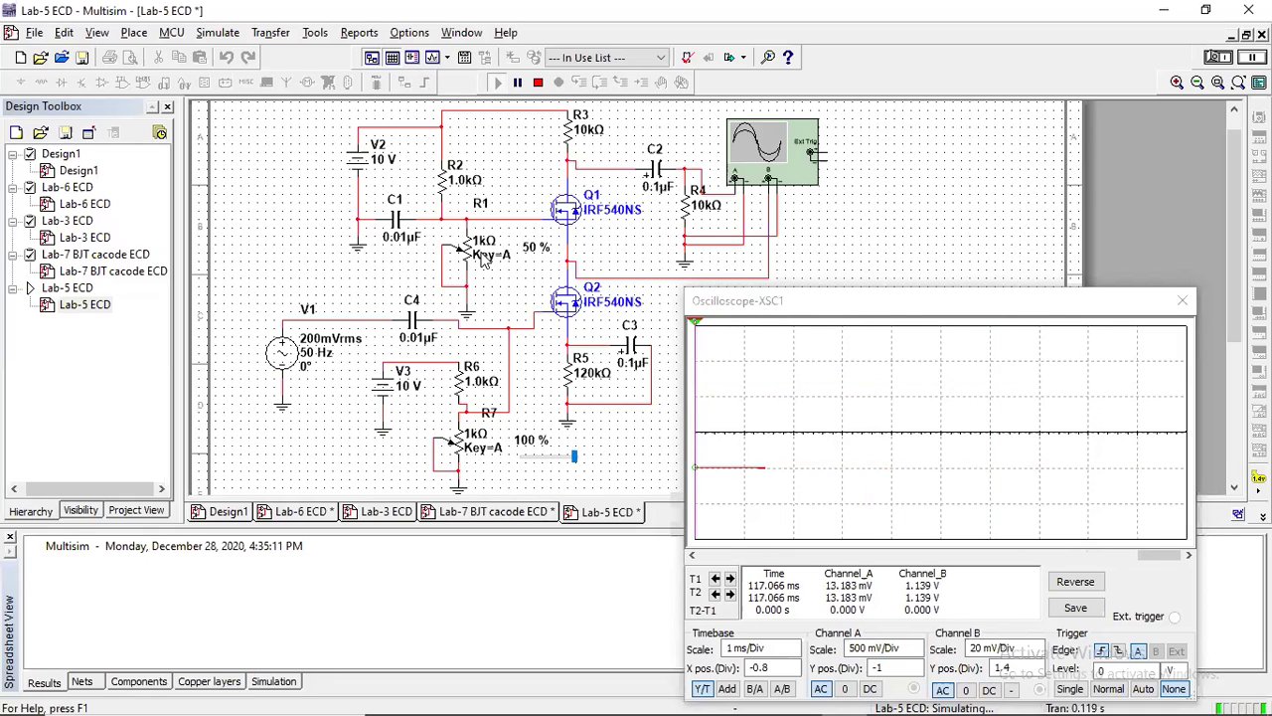
pyautogui.moveTo(597, 271); pyautogui.dragTo(601, 266)
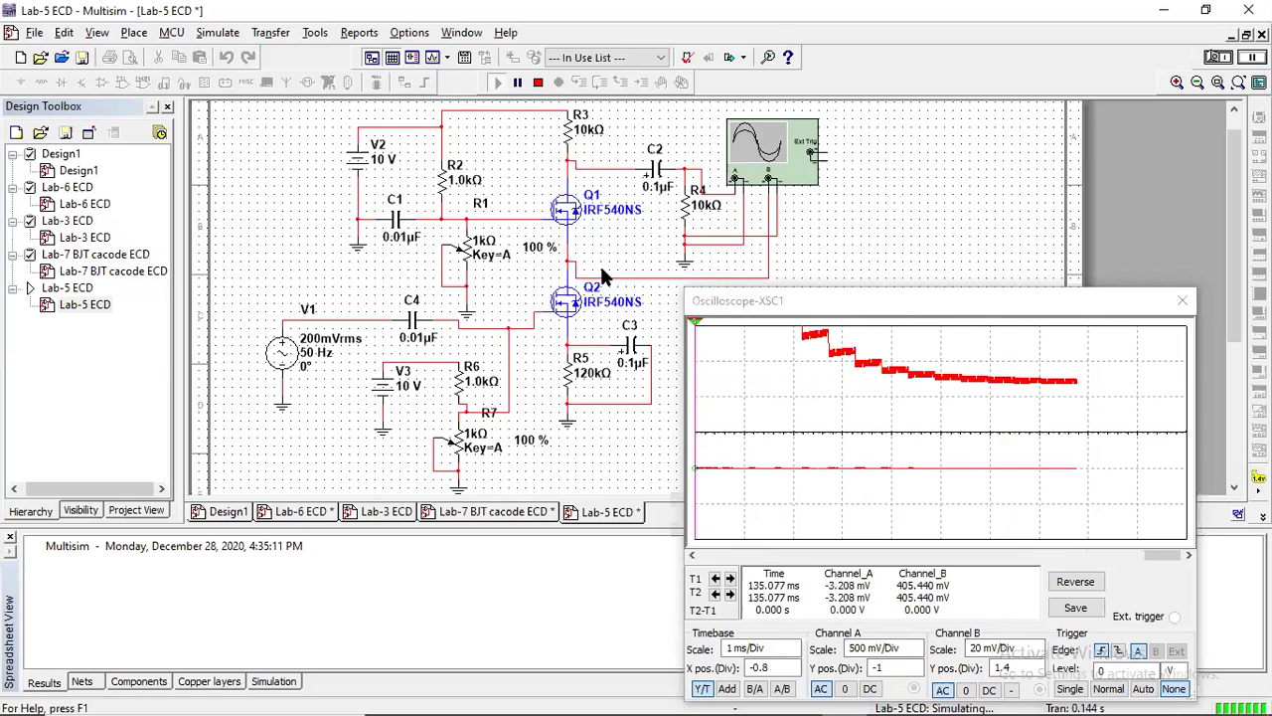
# Set the Lab-5 oscilloscope timebase to 500 us/Div and its Channel B scale to 20 uV/Div
pyautogui.click(761, 648)
pyautogui.click(793, 654)
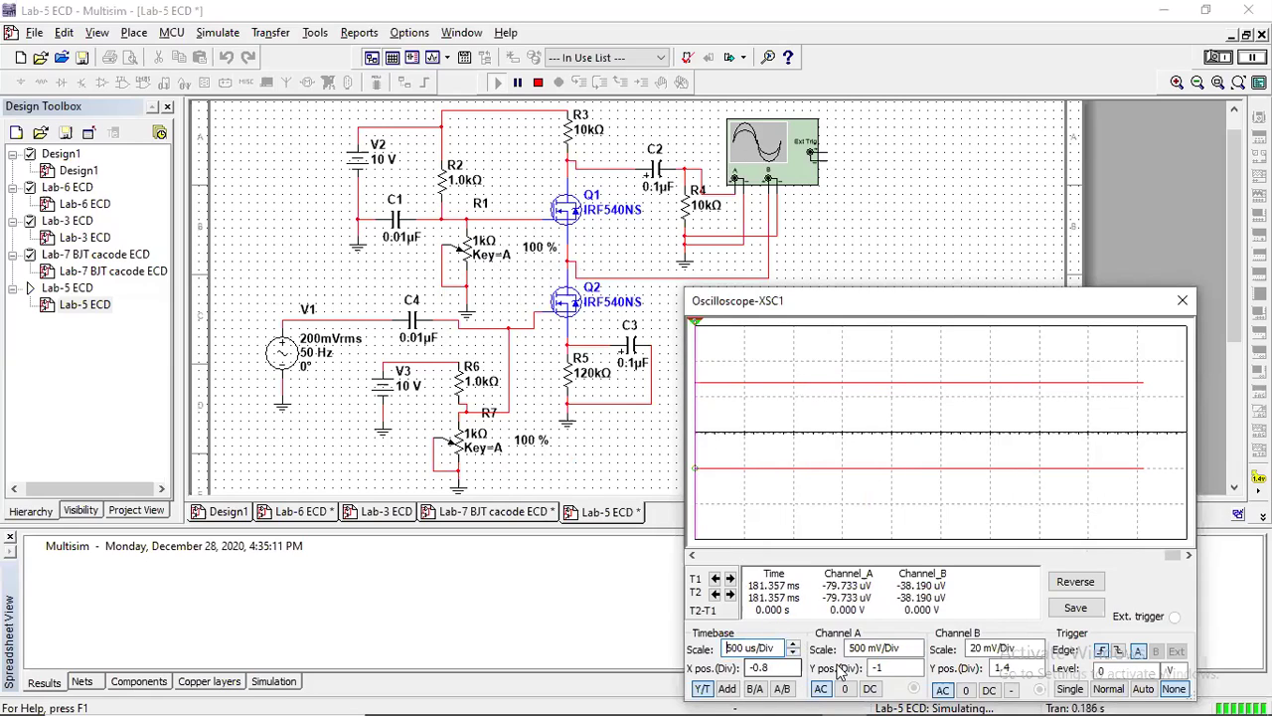
pyautogui.click(1023, 651)
pyautogui.click(1037, 655)
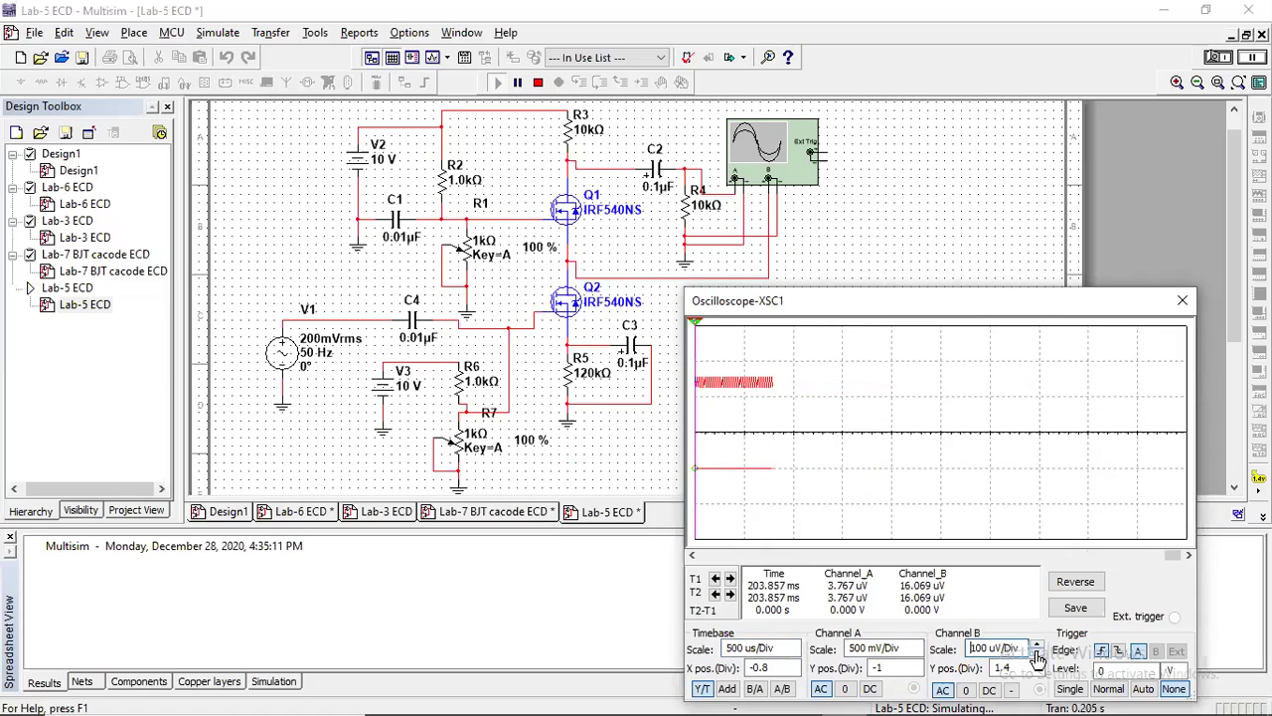
pyautogui.click(1037, 643)
# Reduce the Lab-5 oscilloscope timebase to 50 us/Div
pyautogui.click(793, 655)
pyautogui.click(793, 655)
pyautogui.click(793, 655)
pyautogui.click(793, 655)
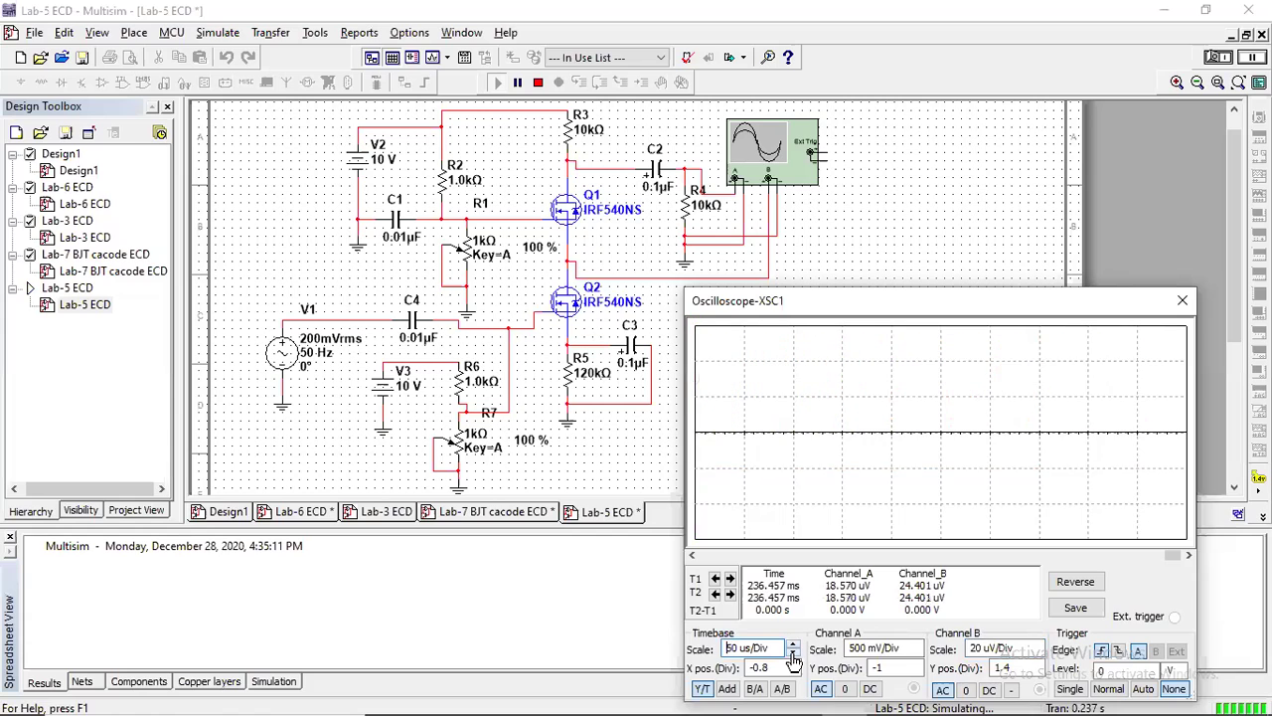
pyautogui.click(793, 644)
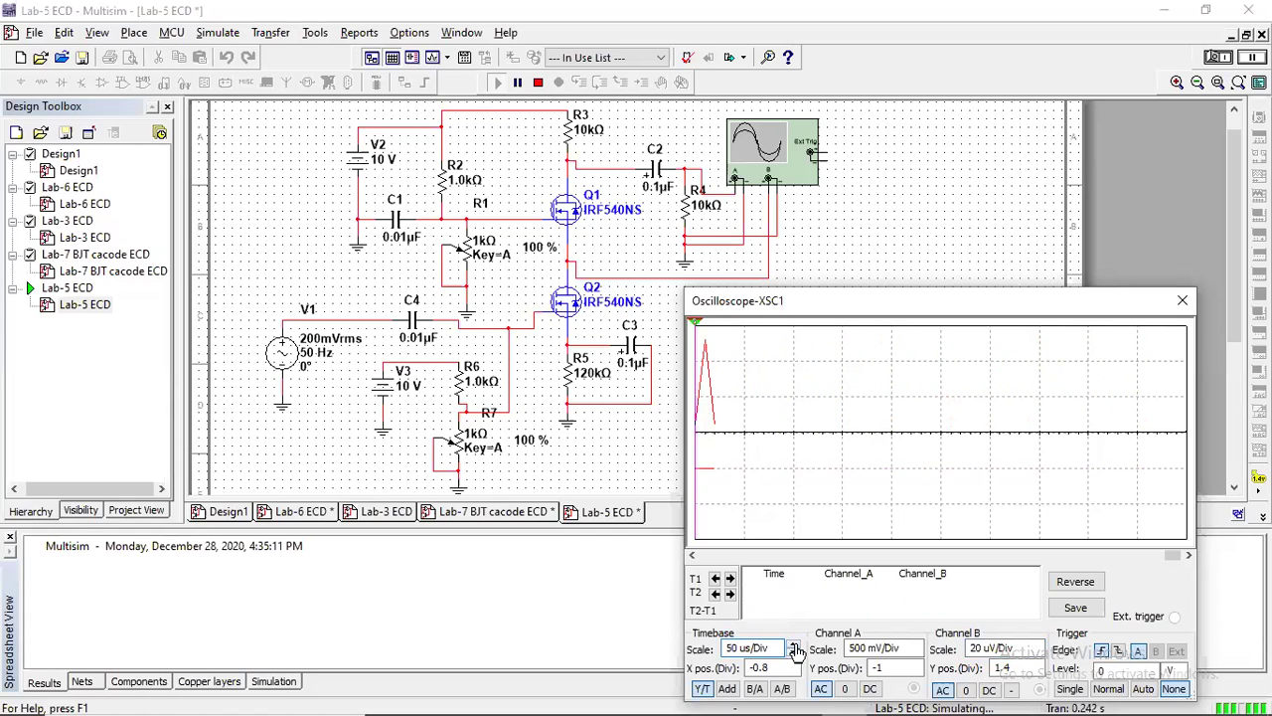
# Set the Lab-5 AC source V1 to 2 V RMS at 1 kHz and restart the simulation
pyautogui.click(303, 355)
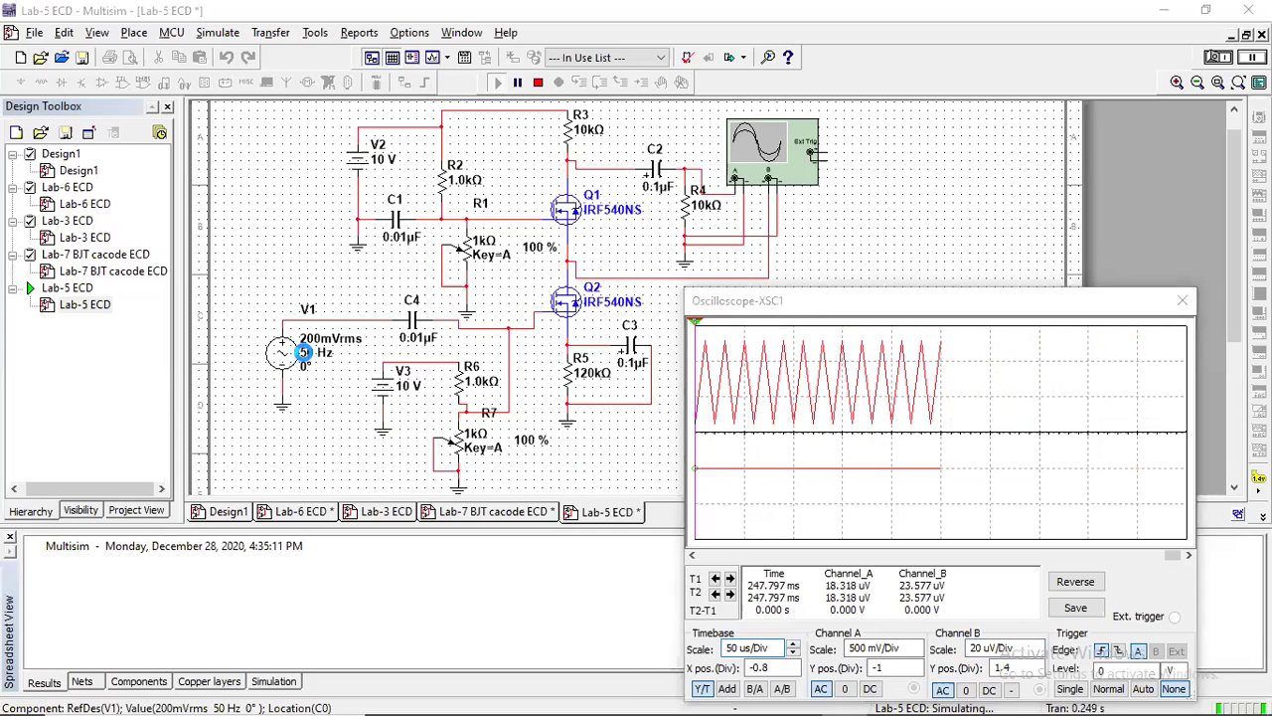
pyautogui.hotkey('ctrl', 'm')
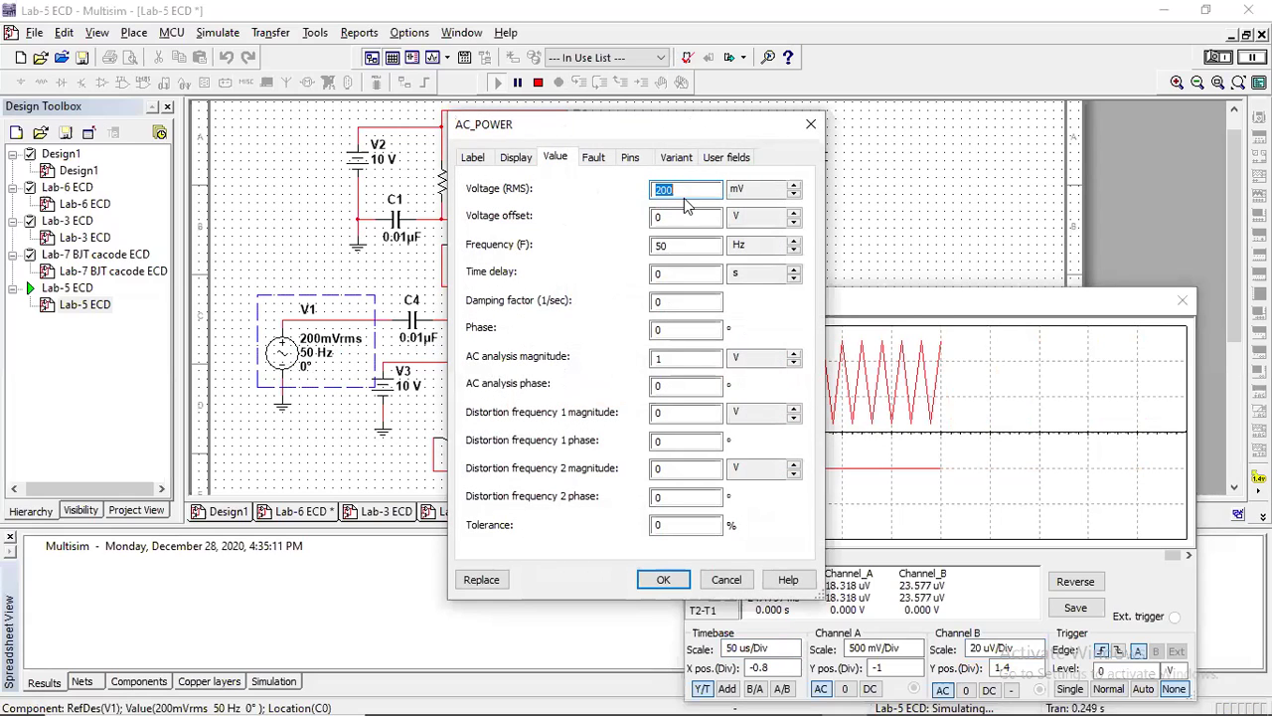
pyautogui.doubleClick(680, 249)
pyautogui.write('1')
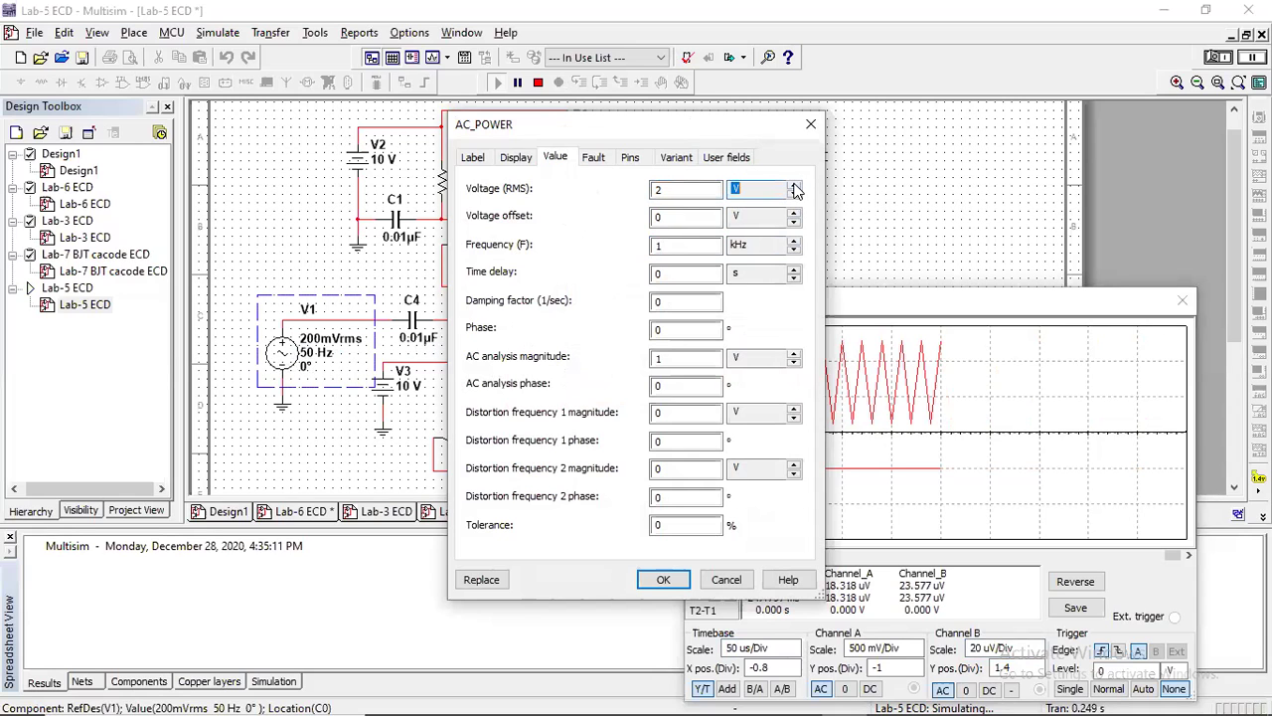
pyautogui.click(663, 579)
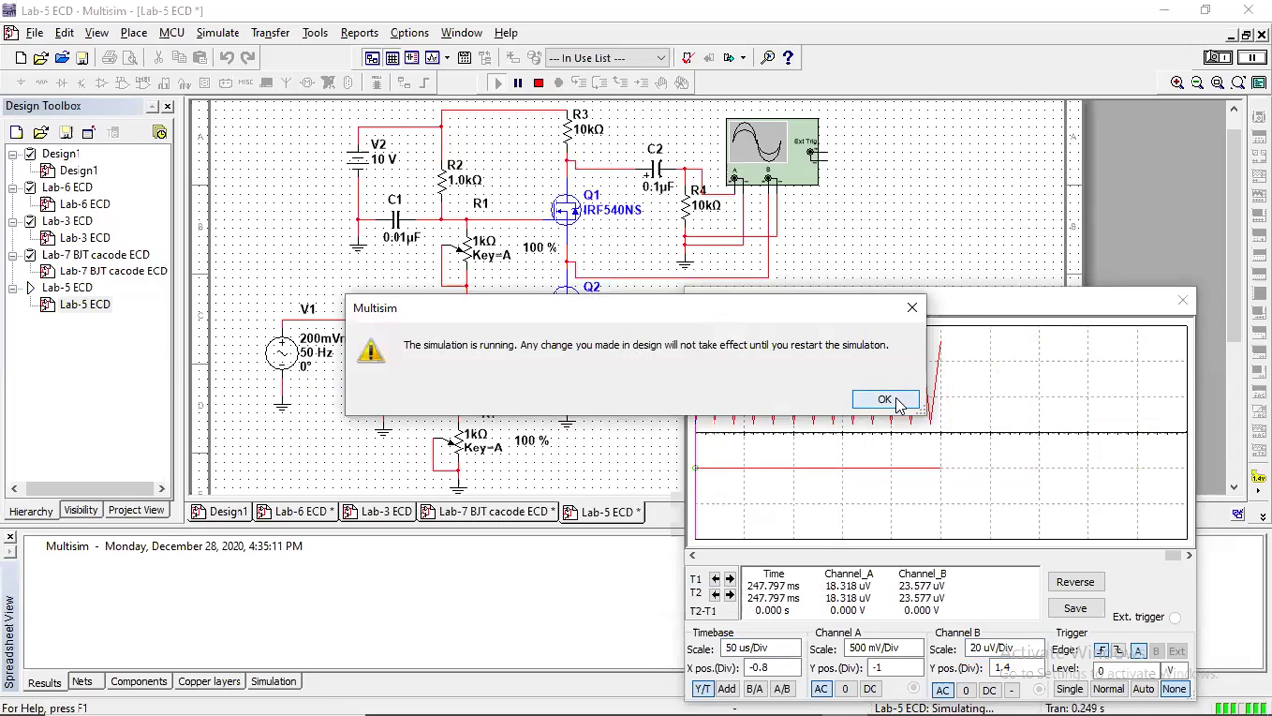
pyautogui.click(884, 400)
pyautogui.click(493, 86)
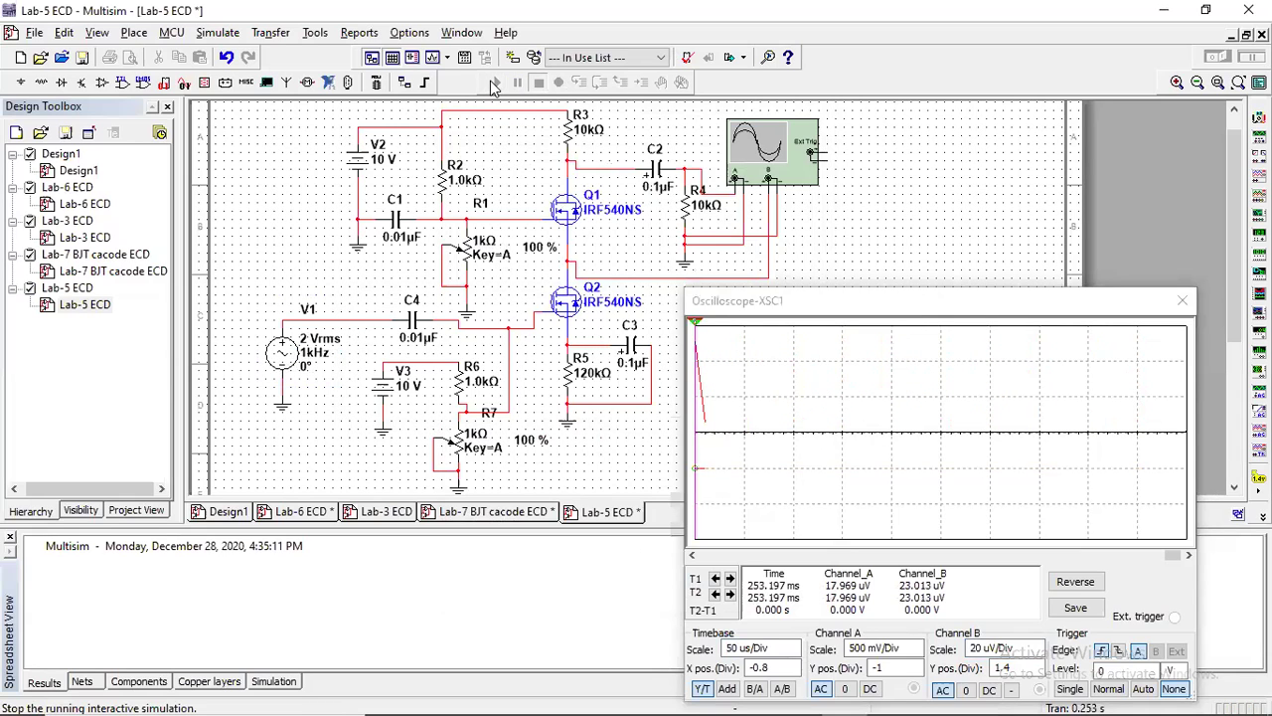
pyautogui.click(495, 83)
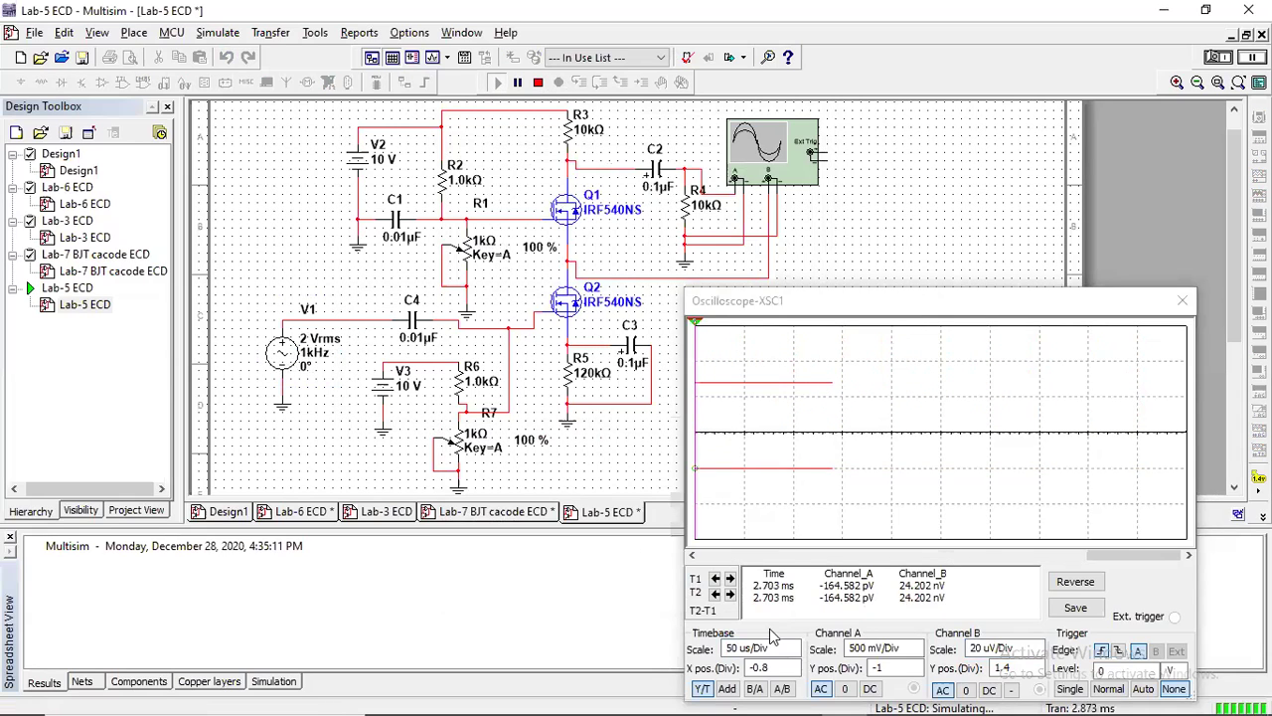
# Lower the Lab-5 oscilloscope timebase to 50 ns/Div while the simulation runs
pyautogui.click(795, 658)
pyautogui.click(793, 653)
pyautogui.click(793, 653)
pyautogui.click(793, 653)
pyautogui.click(793, 653)
pyautogui.click(793, 653)
pyautogui.click(794, 653)
pyautogui.click(794, 653)
pyautogui.click(793, 653)
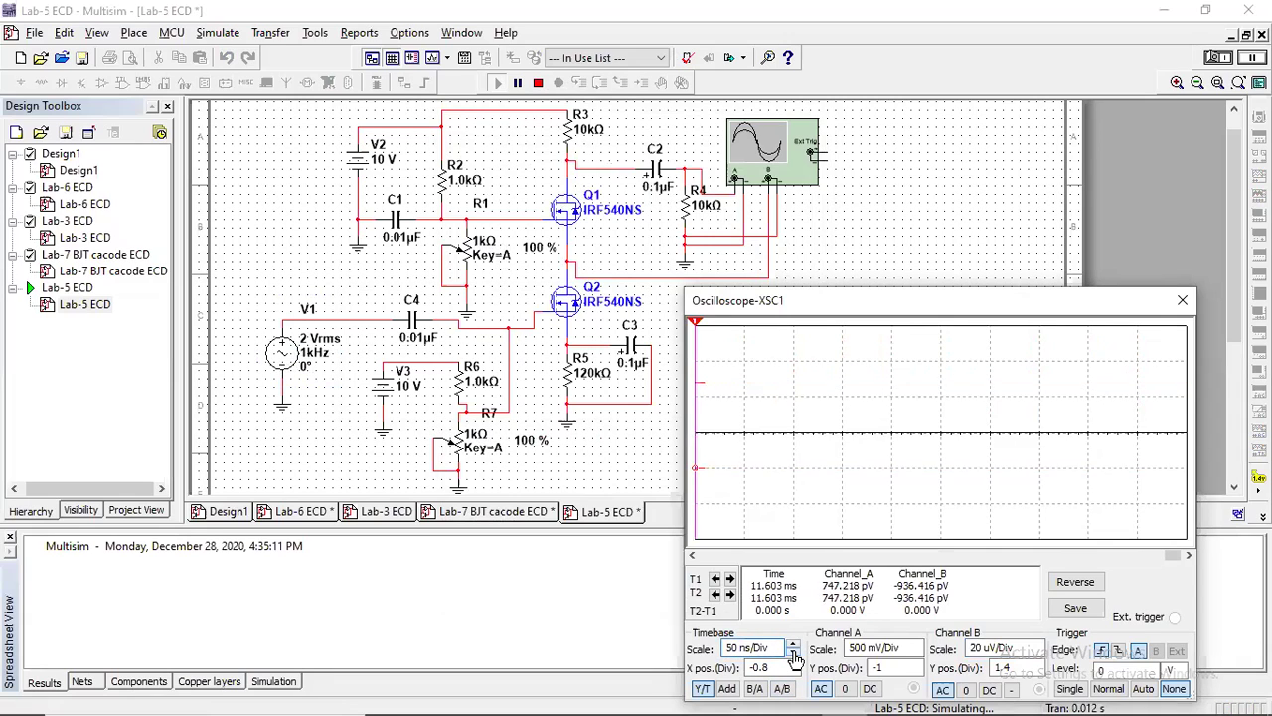
# Lower the Lab-5 oscilloscope's Channel B scale to 500 nV/Div
pyautogui.click(1026, 651)
pyautogui.click(1037, 654)
pyautogui.click(1037, 654)
pyautogui.click(1037, 654)
pyautogui.click(1037, 653)
pyautogui.click(1038, 653)
pyautogui.click(1038, 653)
# Set potentiometer R7 to 50 % and potentiometer R1 to 55 % in the Lab-5 circuit
pyautogui.moveTo(515, 458)
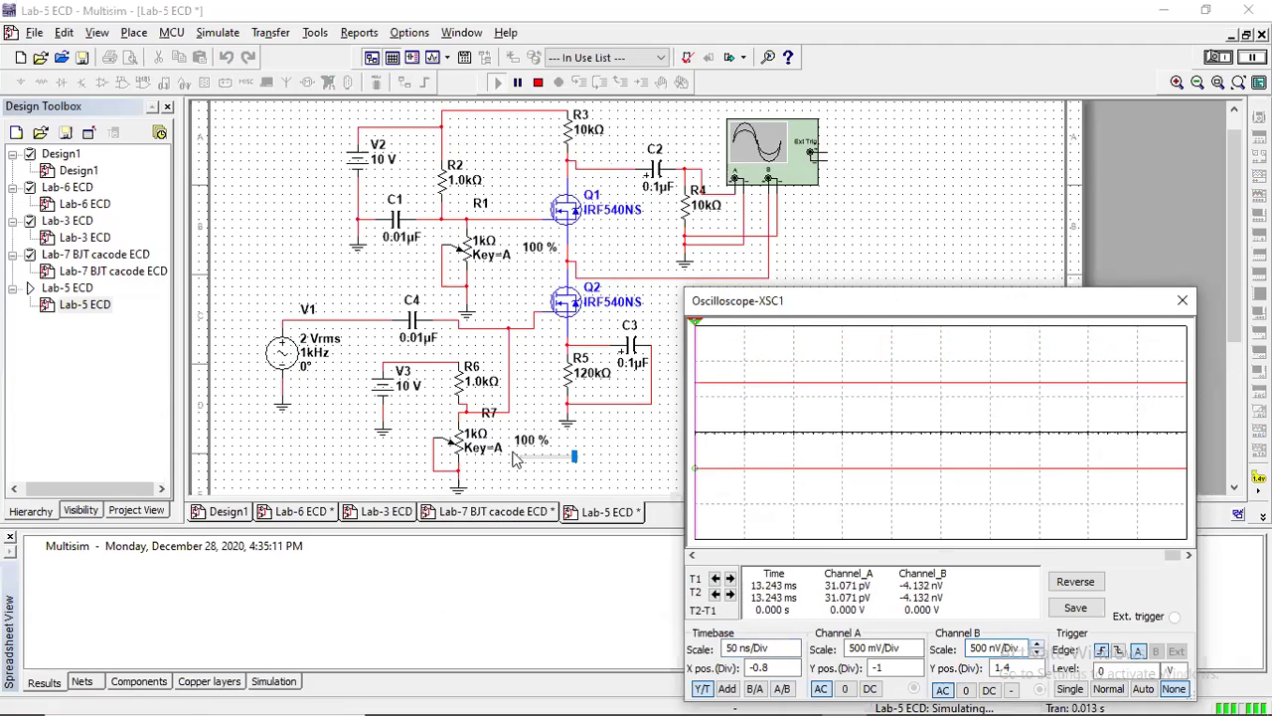
pyautogui.moveTo(575, 457); pyautogui.dragTo(563, 465)
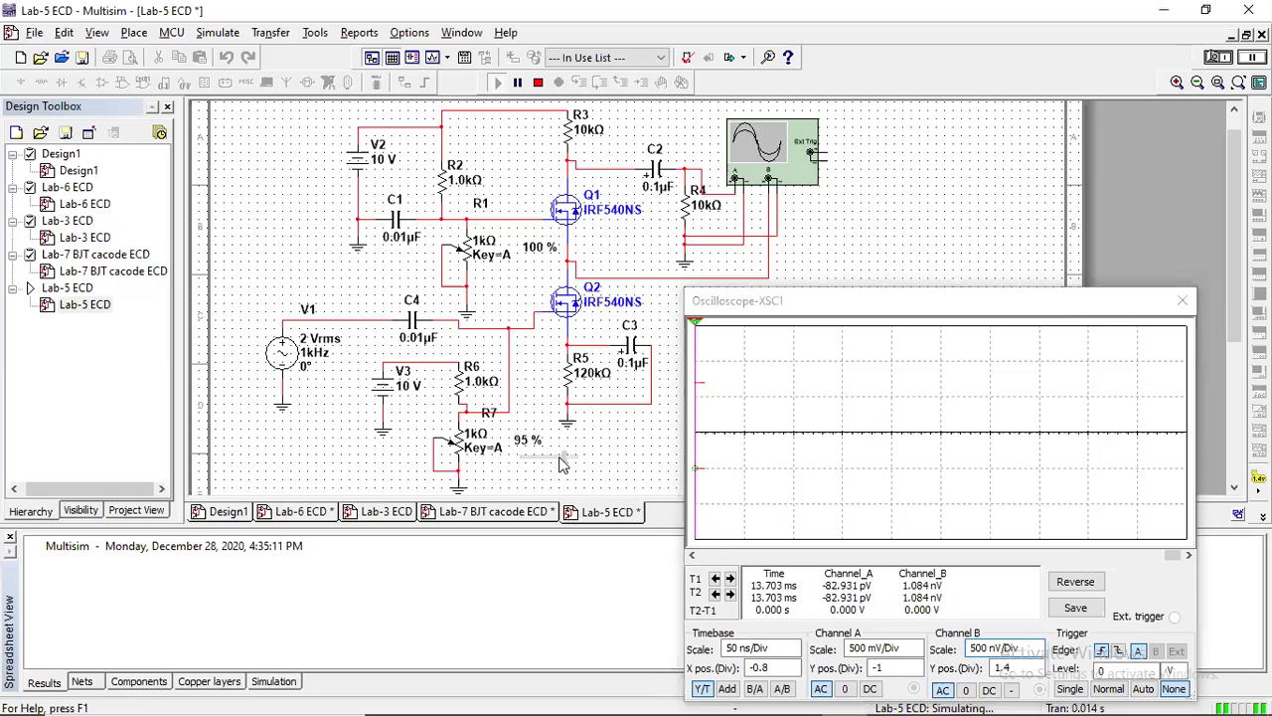
pyautogui.moveTo(546, 245)
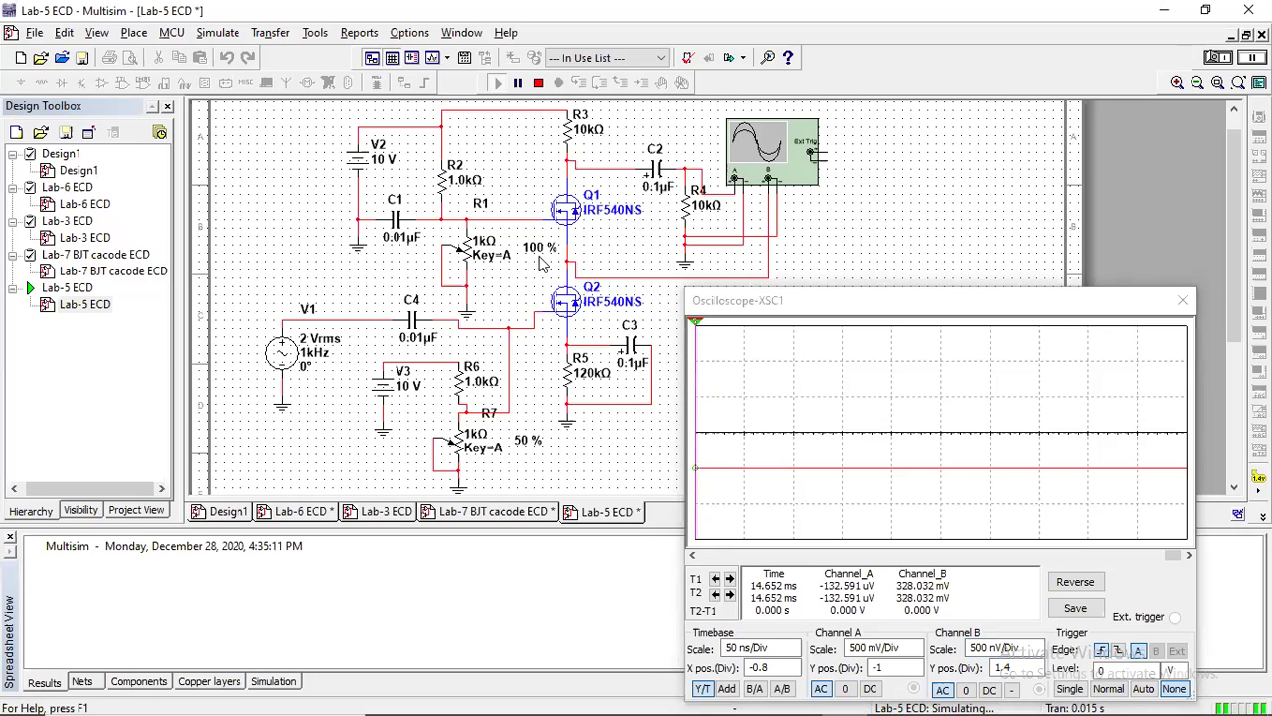
pyautogui.moveTo(584, 264); pyautogui.dragTo(559, 259)
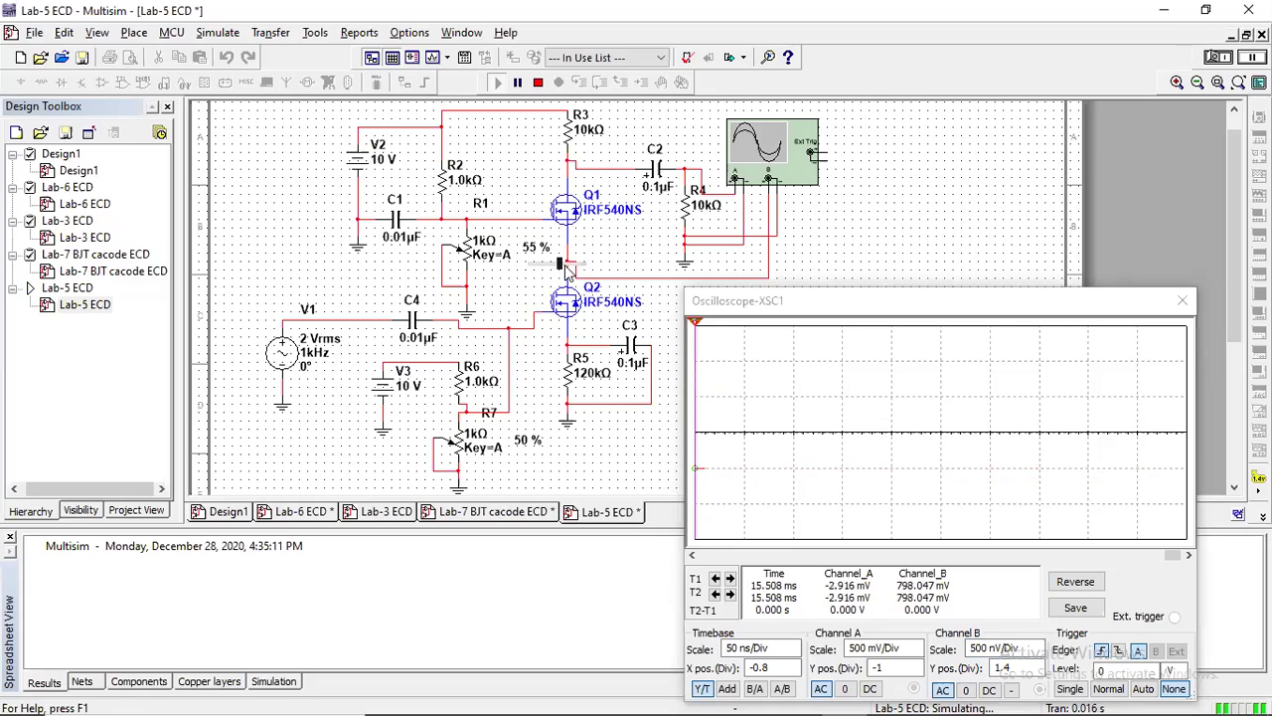
# Reduce the Lab-5 oscilloscope timebase to 2 ns/Div
pyautogui.click(784, 653)
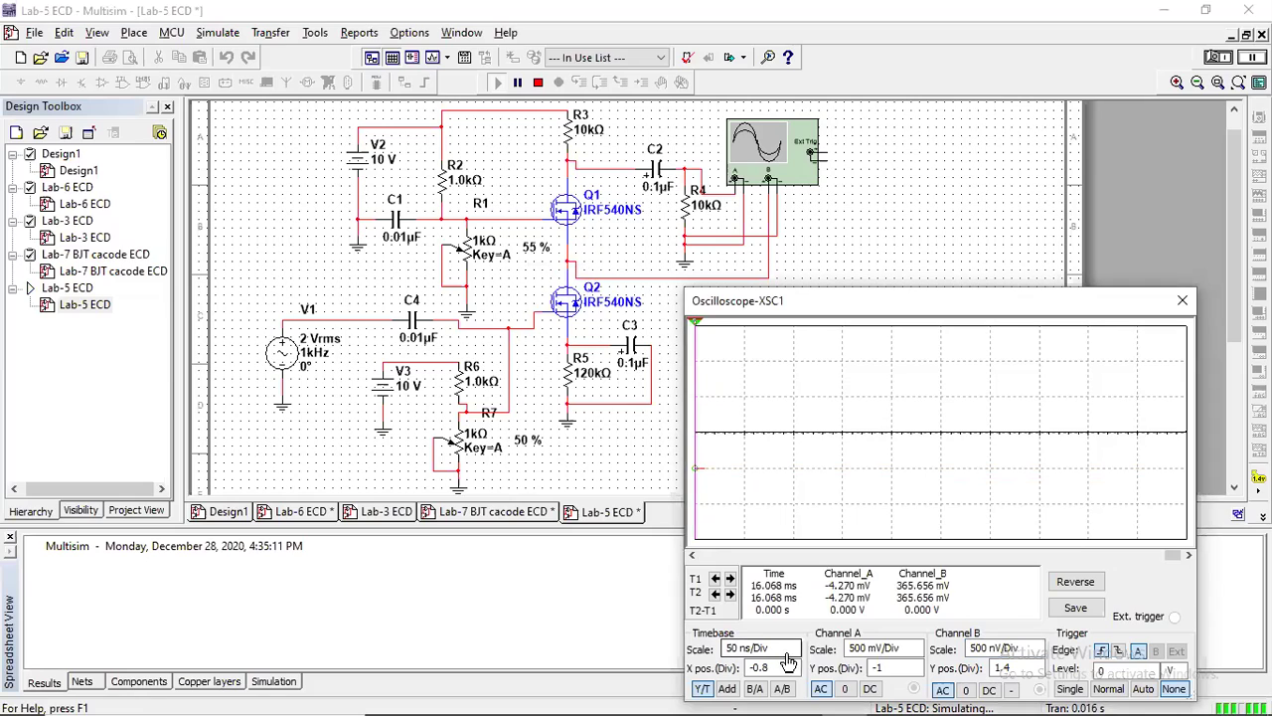
pyautogui.click(793, 654)
pyautogui.click(793, 654)
pyautogui.click(793, 654)
pyautogui.click(793, 654)
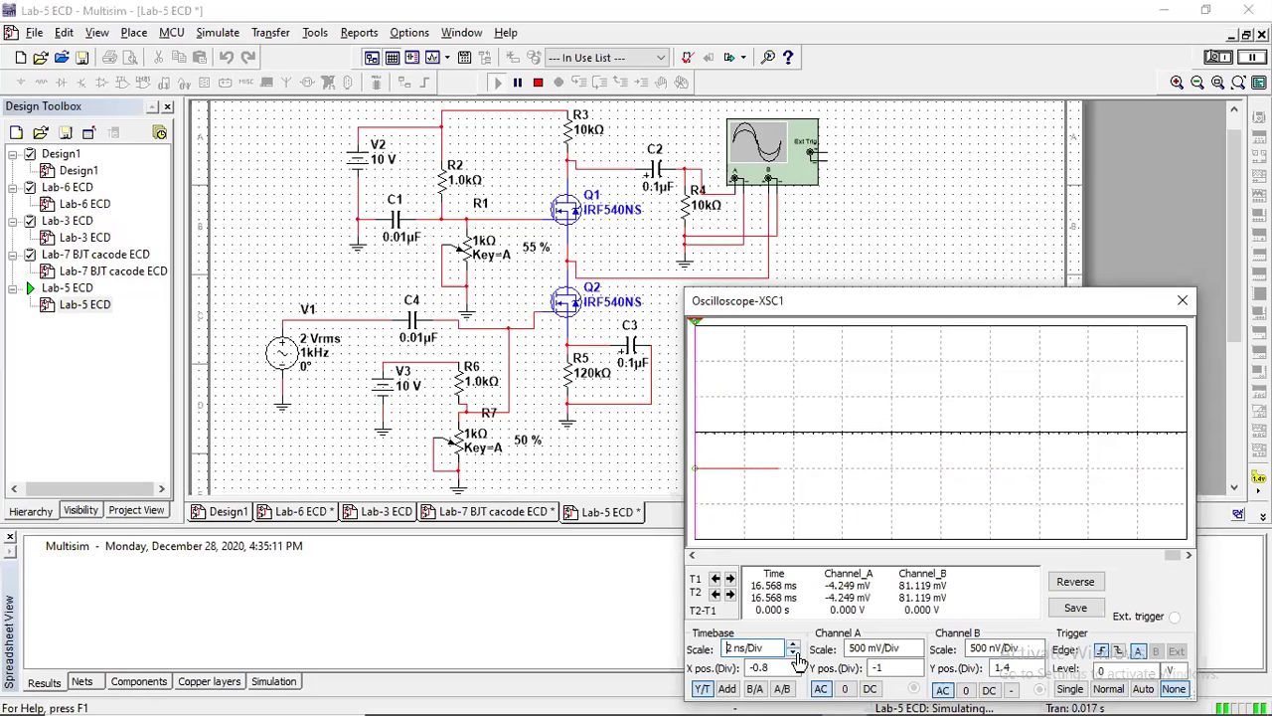
# Lower the Lab-5 oscilloscope timebase to 20 ps/Div
pyautogui.click(795, 653)
pyautogui.click(795, 653)
pyautogui.click(795, 653)
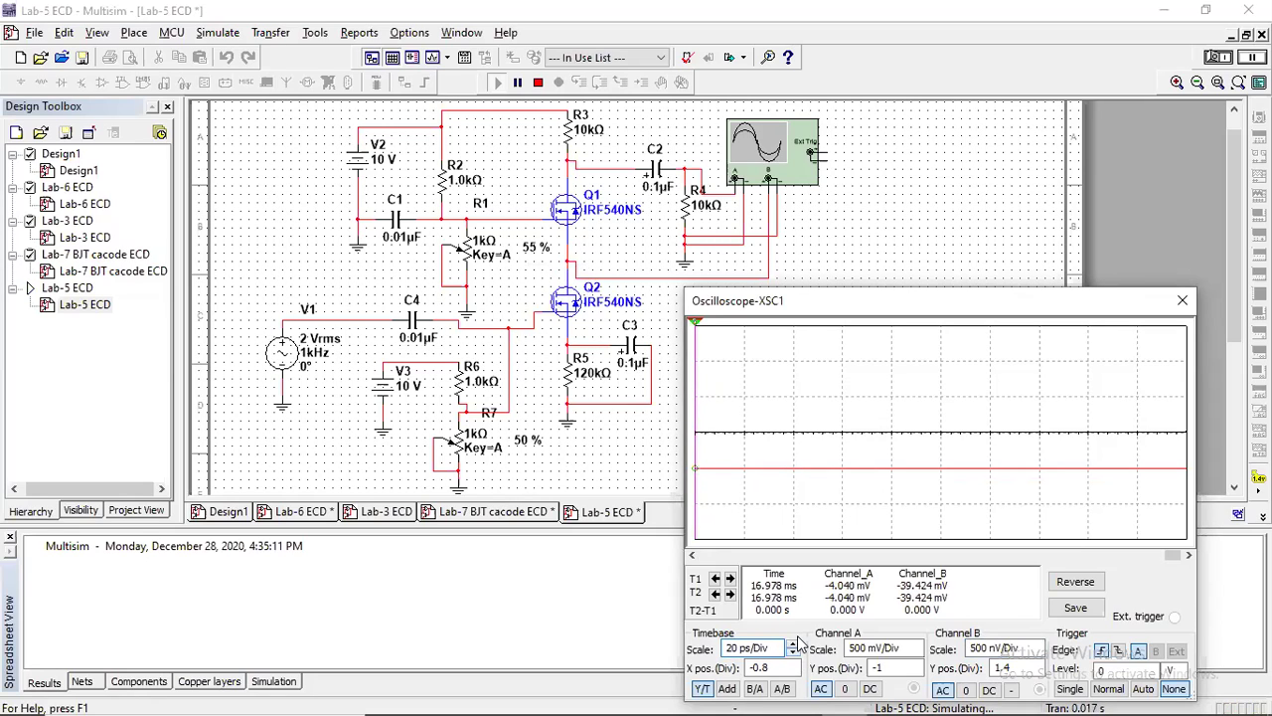
# Raise the Lab-5 oscilloscope timebase to 5 ms/Div while the simulation runs
pyautogui.click(794, 645)
pyautogui.click(794, 645)
pyautogui.click(794, 645)
pyautogui.click(794, 645)
pyautogui.click(794, 645)
pyautogui.click(794, 645)
pyautogui.click(794, 645)
pyautogui.click(794, 645)
pyautogui.click(794, 645)
pyautogui.click(794, 646)
pyautogui.click(795, 645)
pyautogui.click(794, 645)
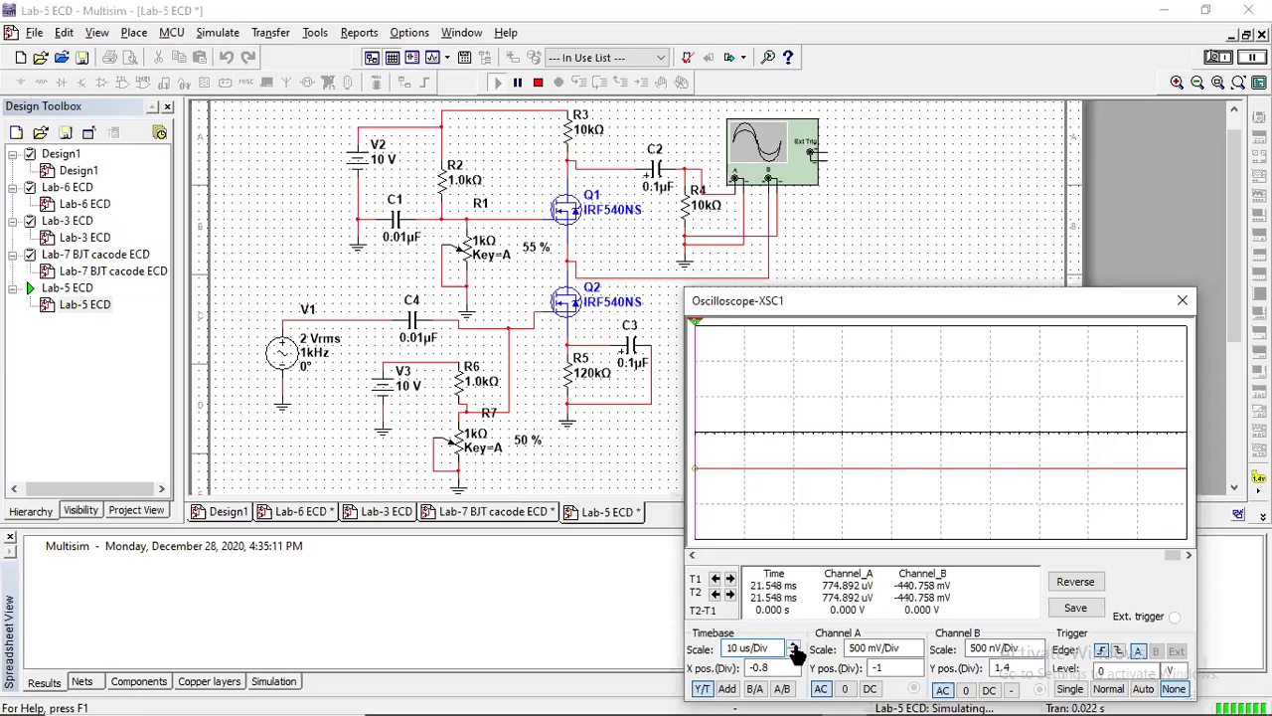
pyautogui.click(795, 645)
pyautogui.click(794, 645)
pyautogui.click(794, 645)
pyautogui.click(794, 645)
pyautogui.click(794, 645)
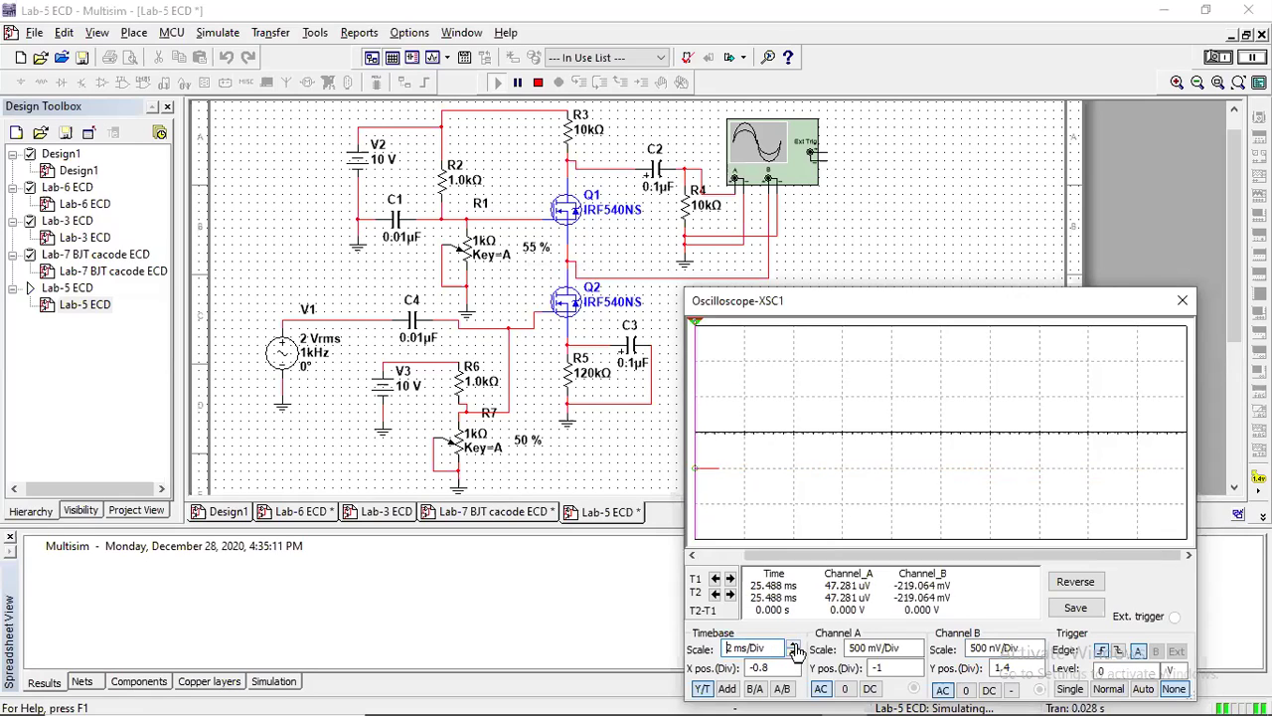
pyautogui.click(794, 645)
pyautogui.click(795, 645)
pyautogui.click(794, 645)
pyautogui.click(795, 653)
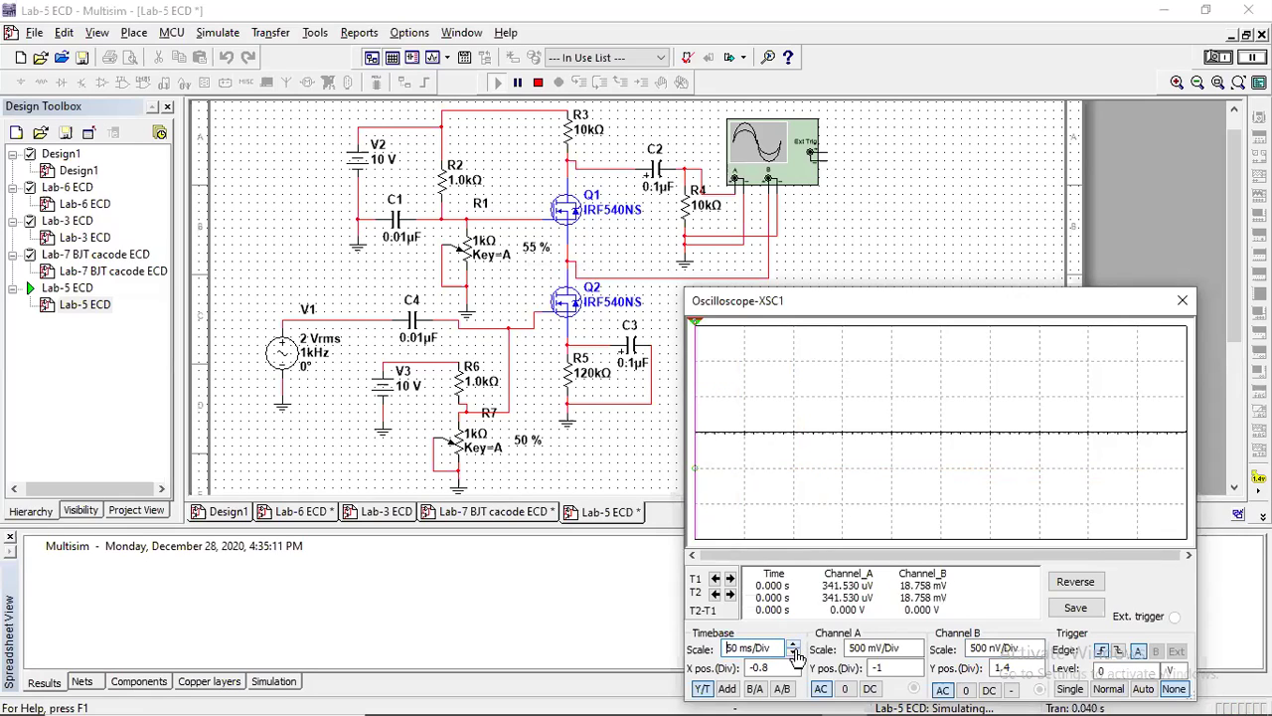
pyautogui.click(794, 653)
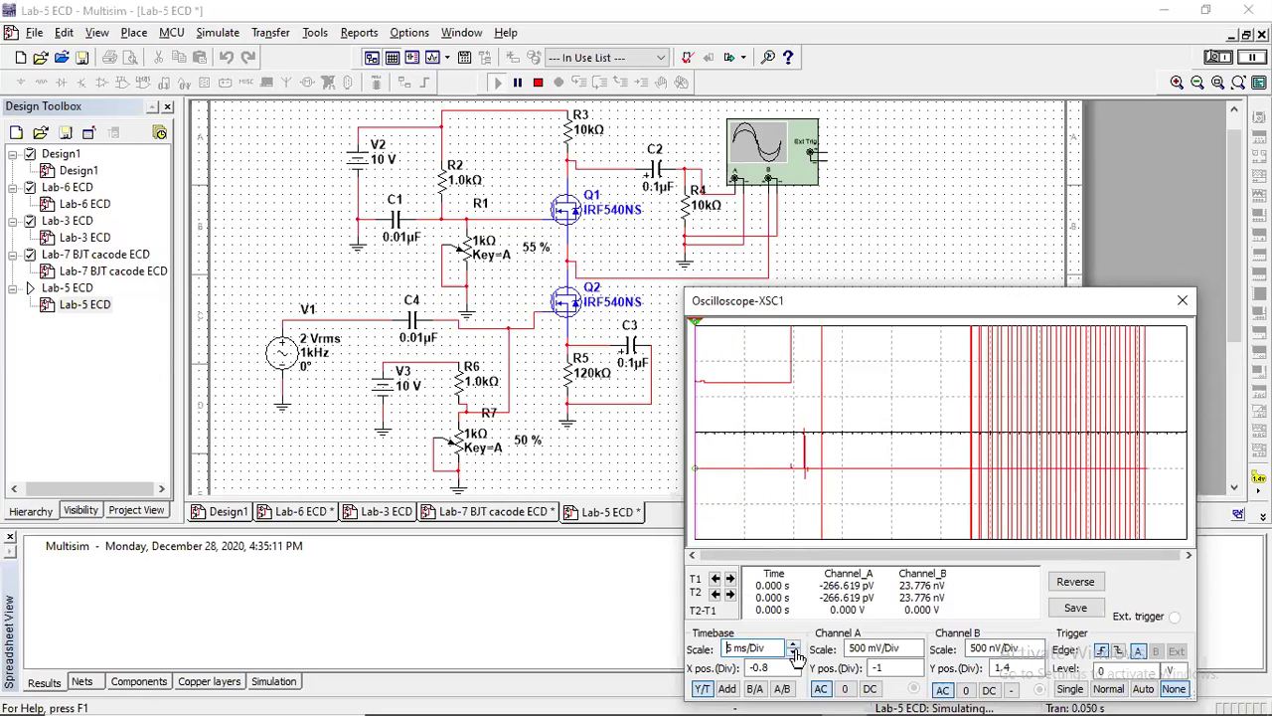
pyautogui.click(794, 653)
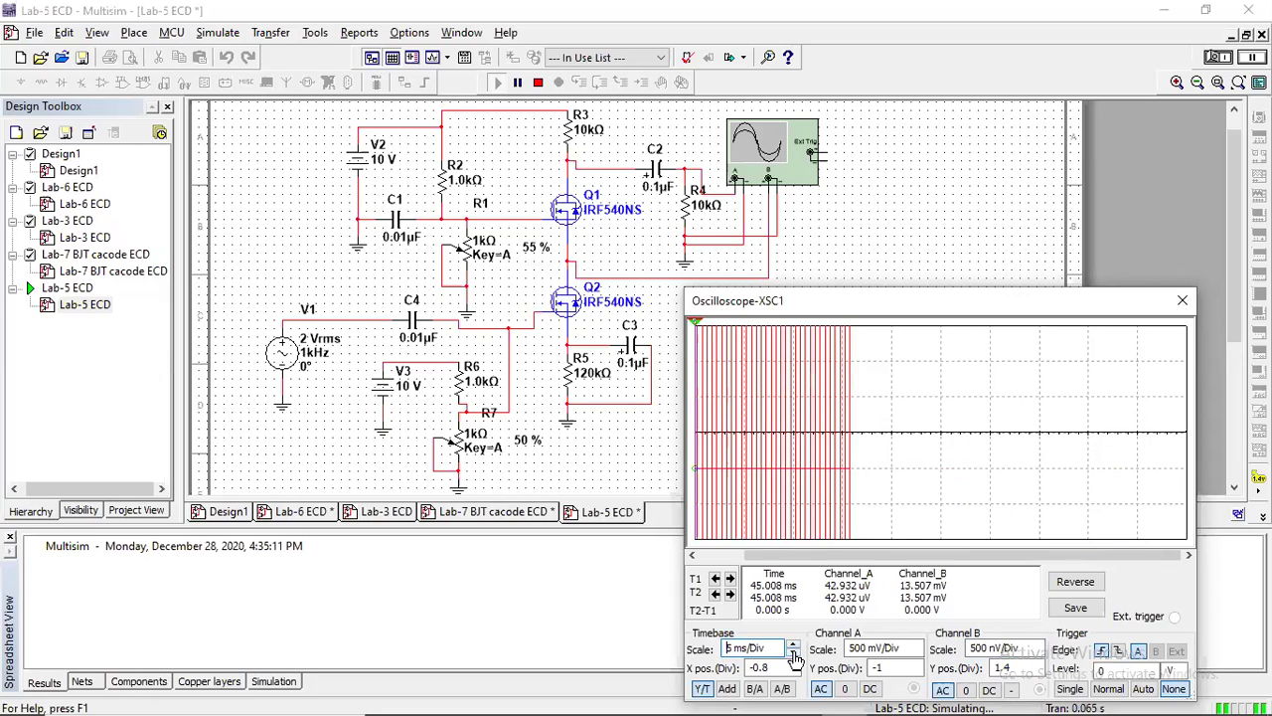
pyautogui.click(794, 653)
pyautogui.click(794, 644)
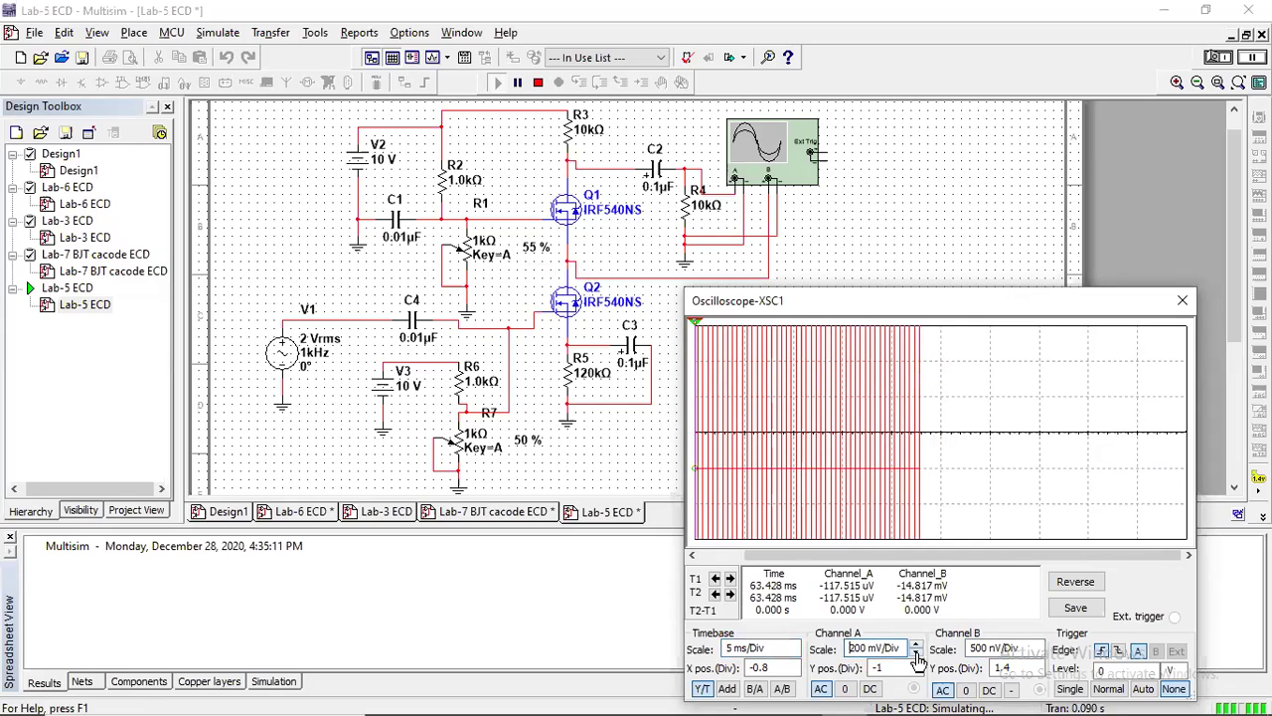
# Try several Channel A scales on the Lab-5 oscilloscope and settle on 200 mV/Div
pyautogui.click(915, 654)
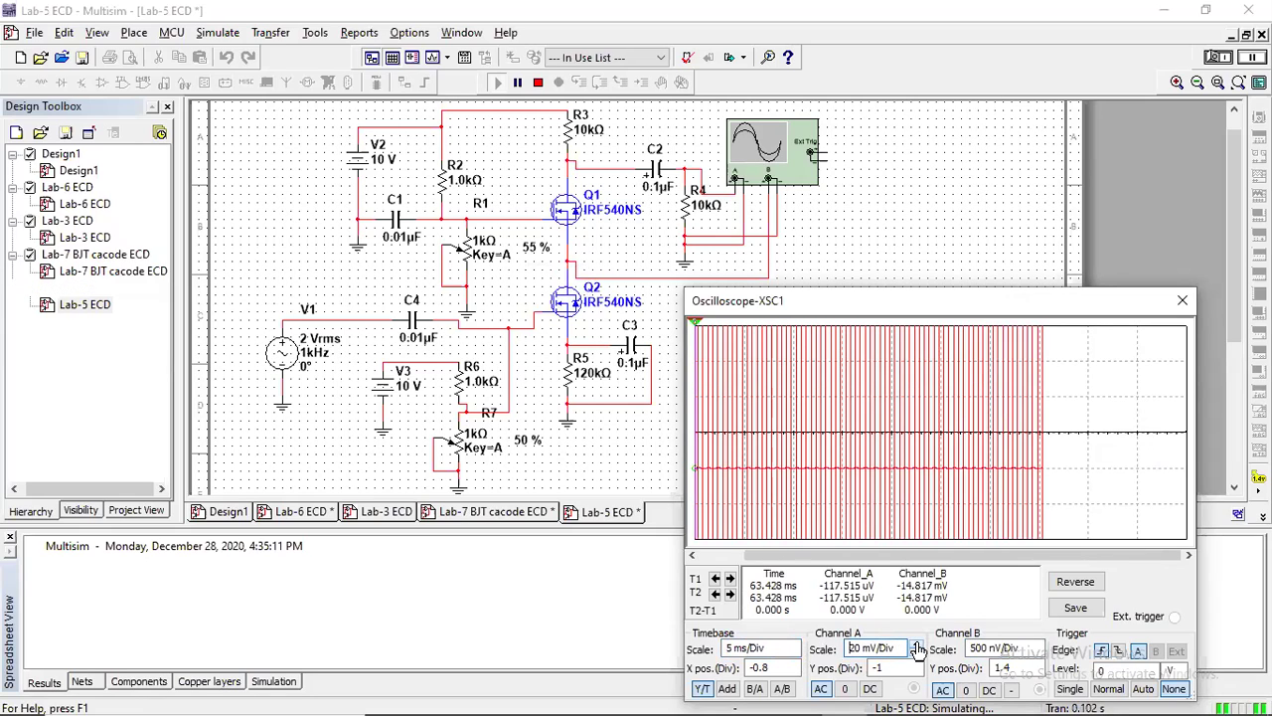
pyautogui.click(915, 644)
pyautogui.click(916, 644)
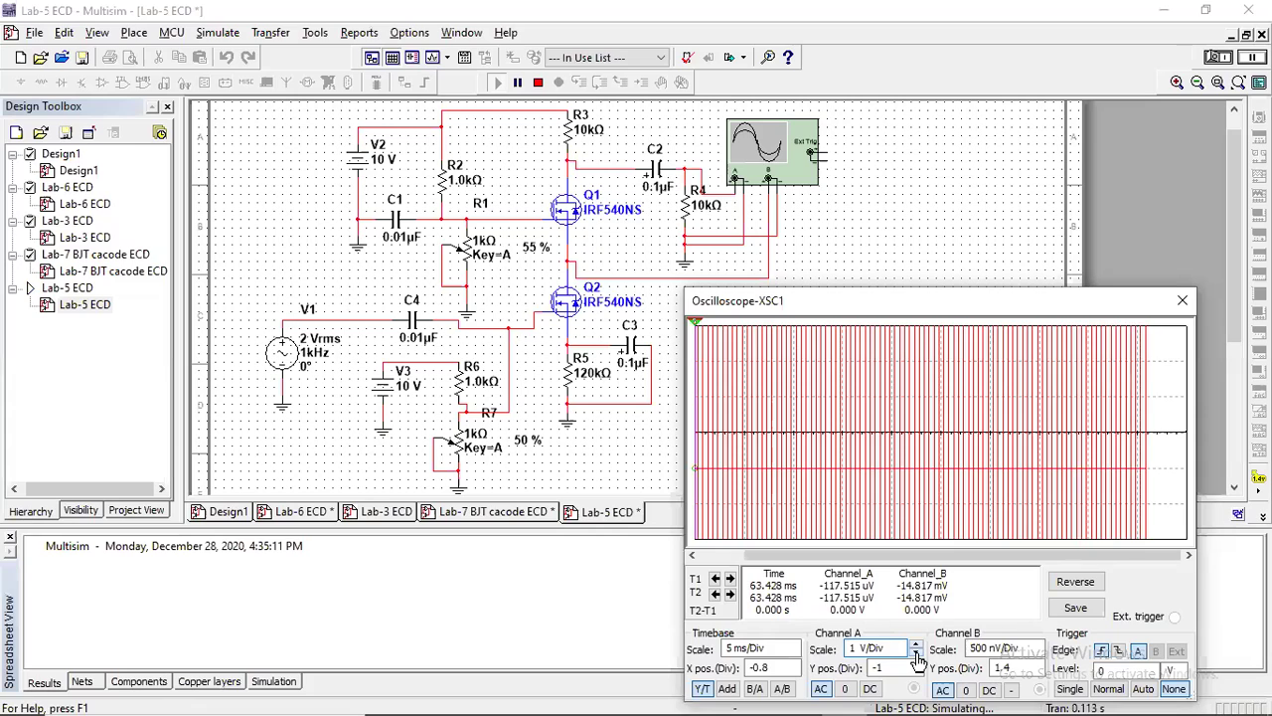
pyautogui.click(915, 654)
pyautogui.click(915, 654)
# Lower the Lab-5 oscilloscope's Channel B scale to 20 nV/Div
pyautogui.click(994, 648)
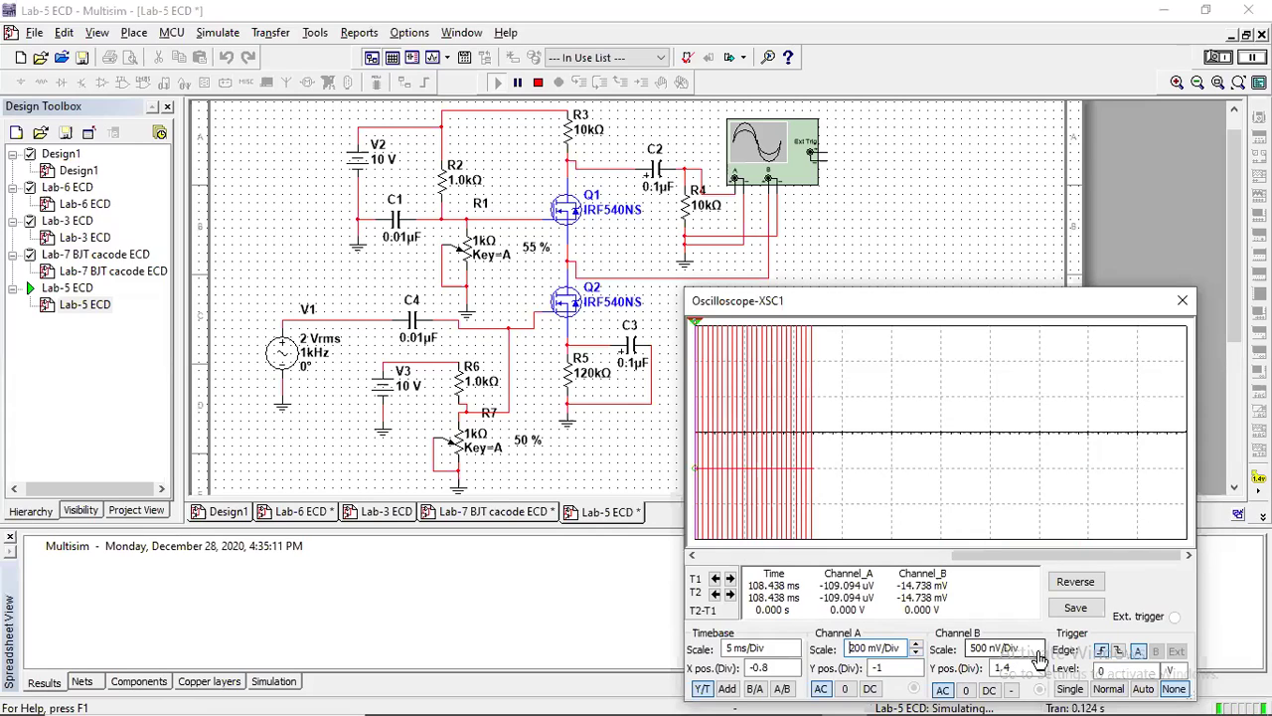
pyautogui.click(1037, 655)
pyautogui.click(1037, 655)
pyautogui.click(1038, 655)
pyautogui.click(1037, 655)
pyautogui.click(1038, 655)
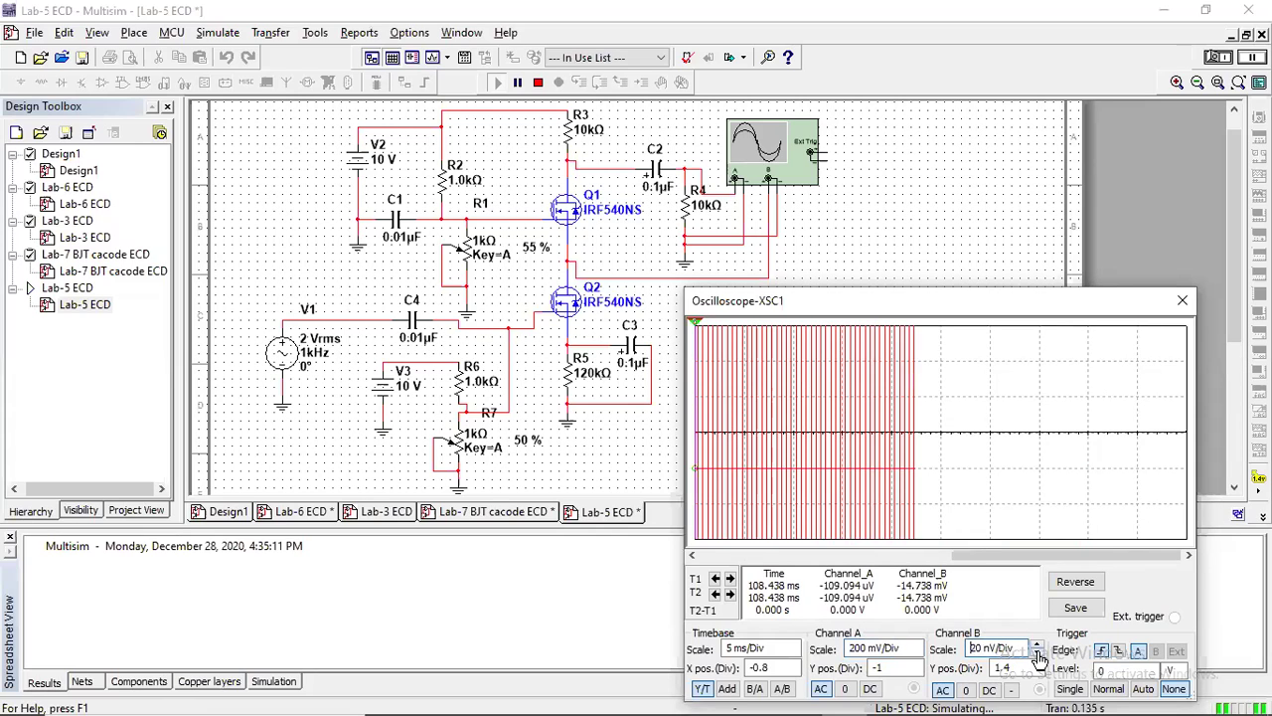
# Raise the Lab-5 oscilloscope's Channel B scale to 2 uV/Div
pyautogui.click(1038, 644)
pyautogui.click(1038, 644)
pyautogui.click(1038, 644)
pyautogui.click(1038, 644)
pyautogui.click(1037, 644)
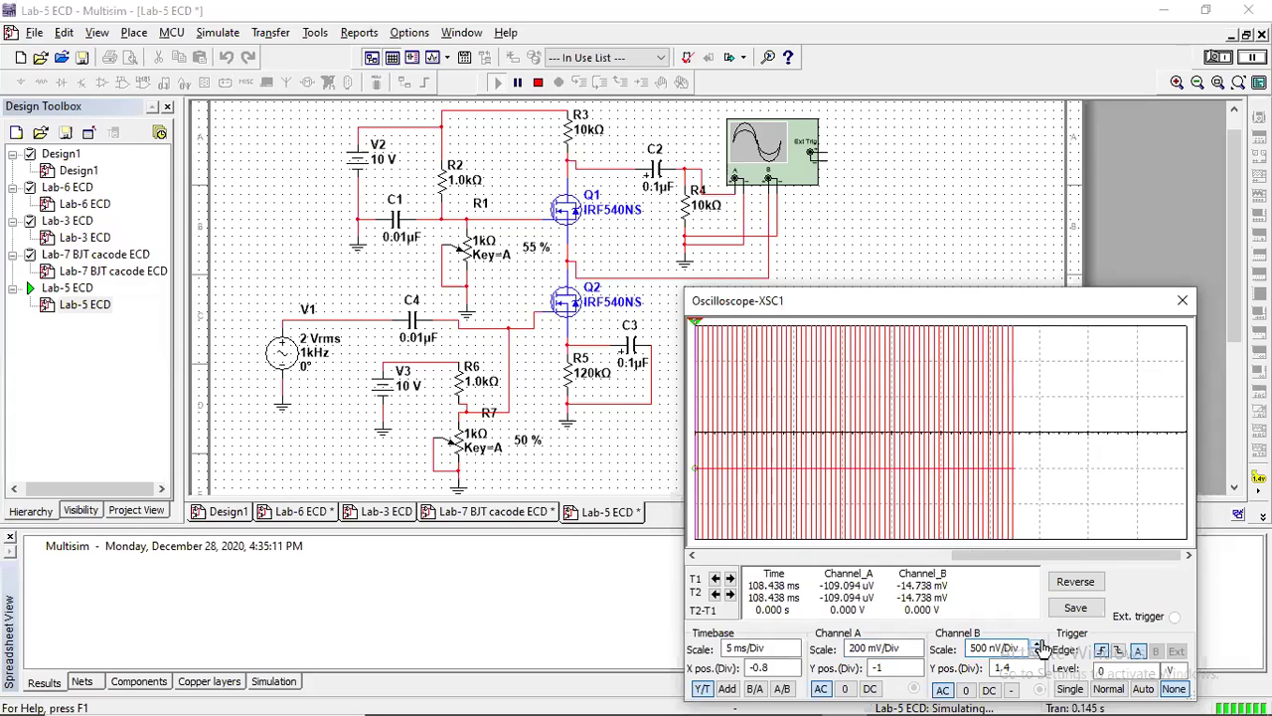
pyautogui.click(1038, 644)
pyautogui.click(1038, 644)
pyautogui.click(1037, 644)
pyautogui.click(1037, 644)
pyautogui.click(1038, 644)
pyautogui.click(1037, 644)
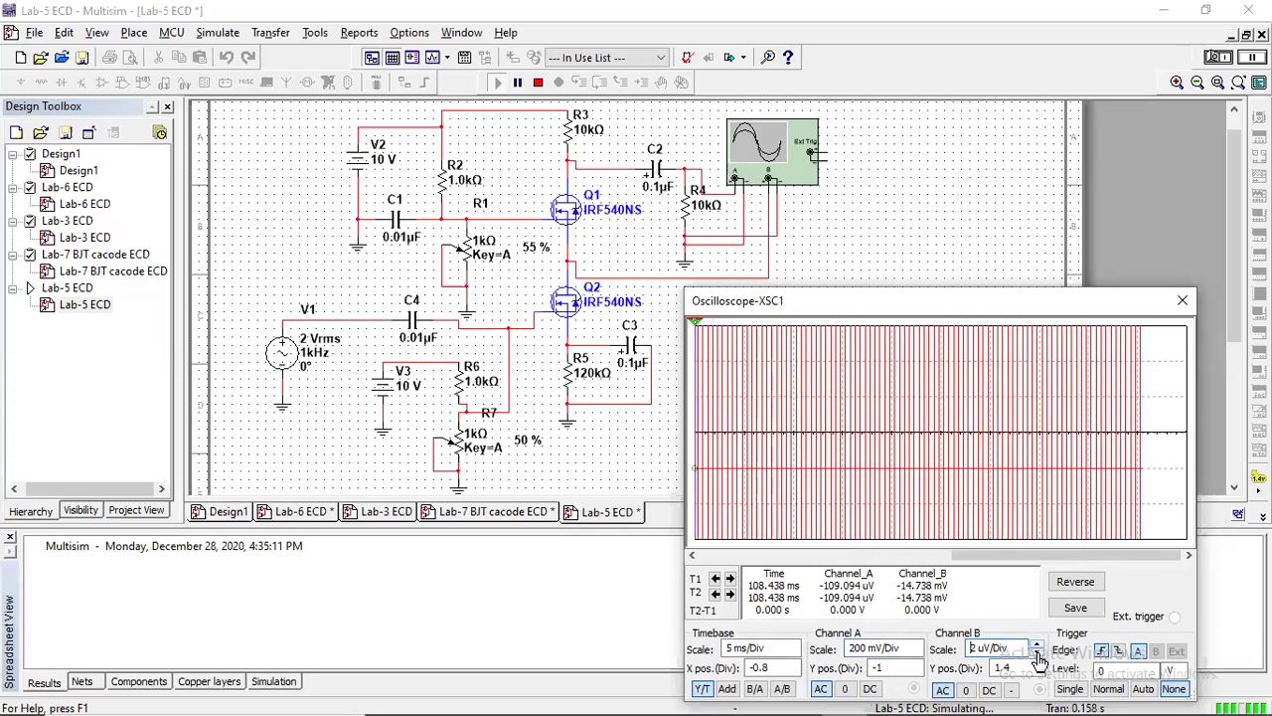
# Reduce the Lab-5 oscilloscope's Channel B scale to 500 fV/Div
pyautogui.click(1038, 644)
pyautogui.click(1038, 644)
pyautogui.click(1038, 644)
pyautogui.click(1038, 644)
pyautogui.click(1037, 655)
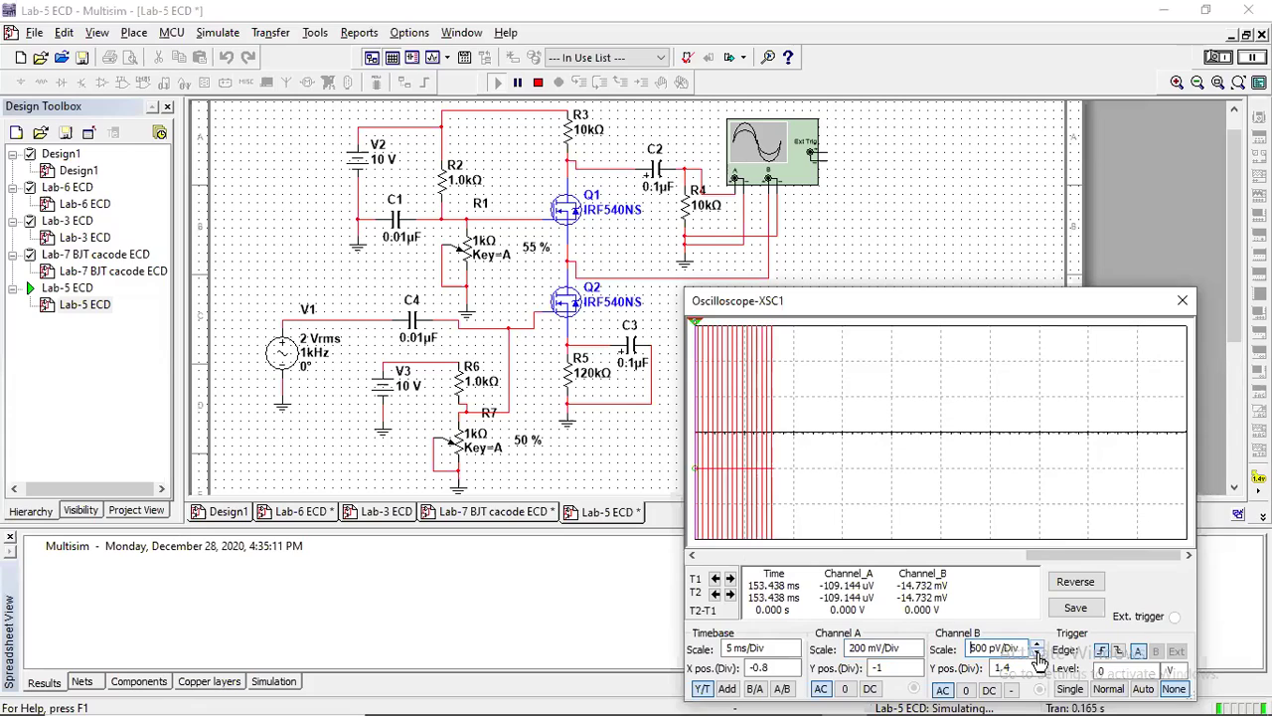
pyautogui.click(1038, 655)
pyautogui.click(1037, 655)
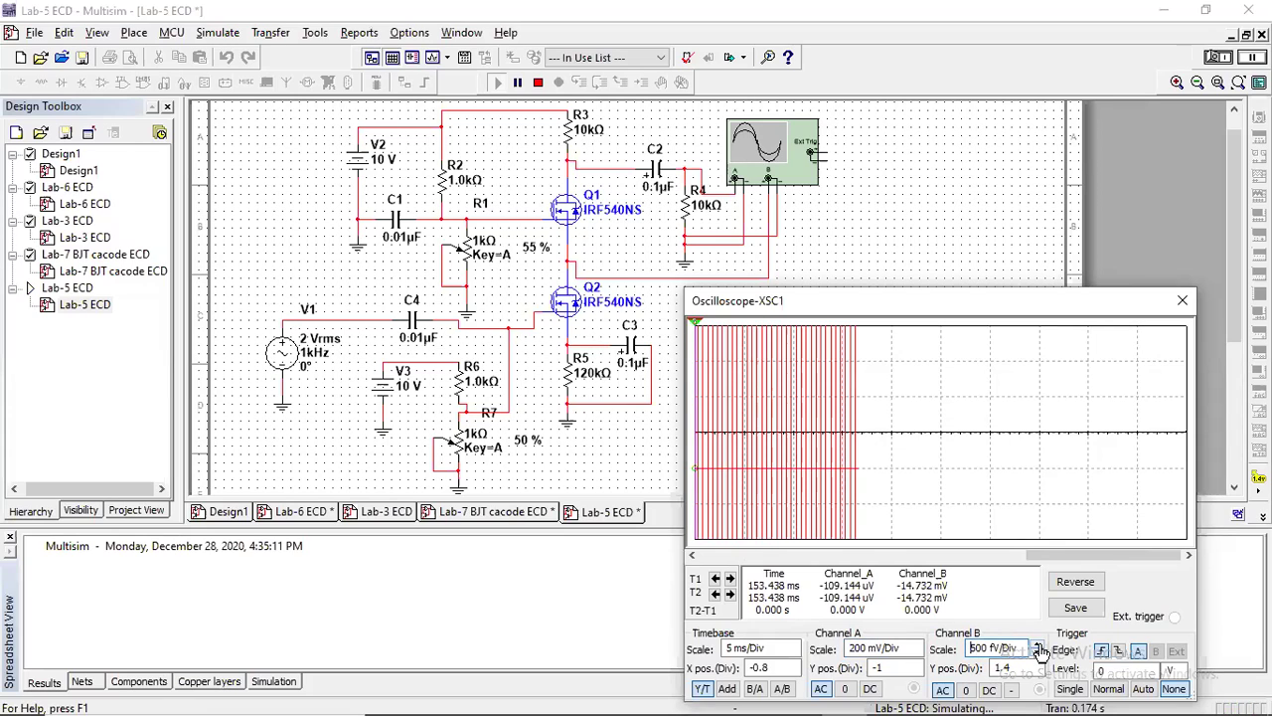
pyautogui.click(1038, 655)
# Set the Lab-5 oscilloscope's Channel B scale to 10 mV/Div
pyautogui.click(1038, 644)
pyautogui.click(1038, 644)
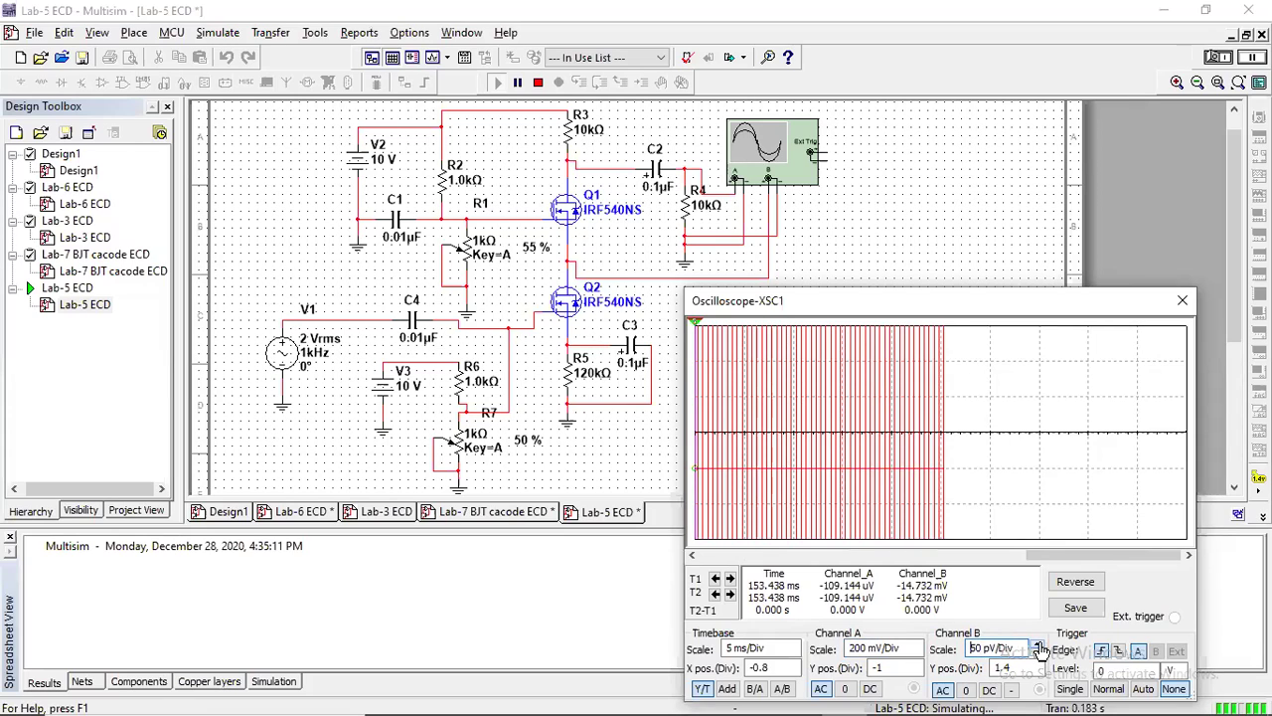
pyautogui.click(1038, 644)
pyautogui.click(1037, 644)
pyautogui.click(1037, 644)
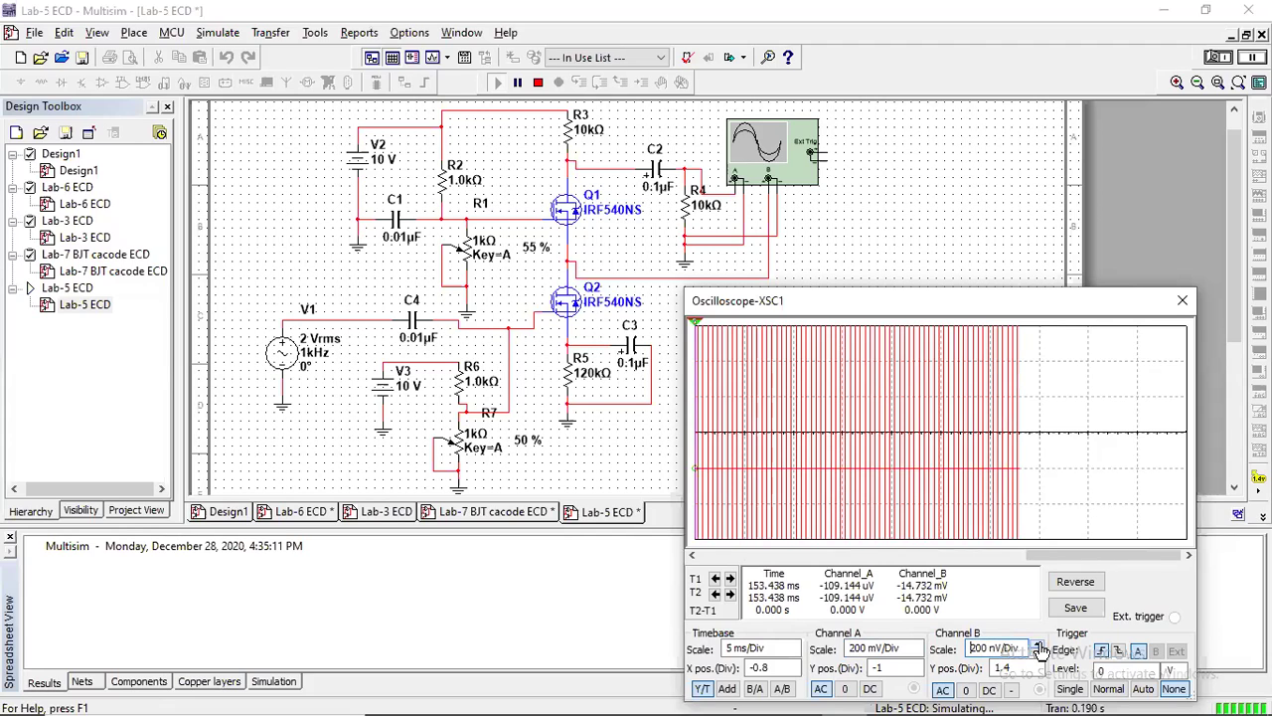
pyautogui.click(1038, 644)
pyautogui.click(1038, 644)
pyautogui.click(1038, 644)
pyautogui.click(1038, 644)
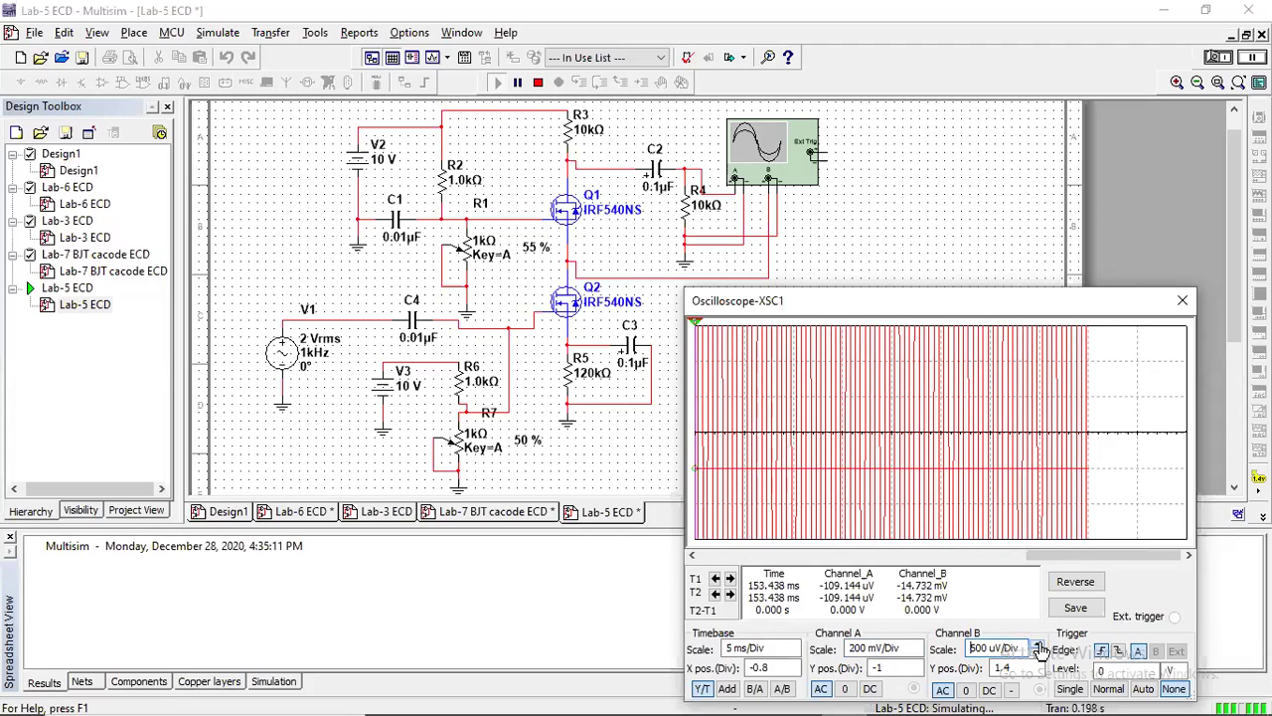
pyautogui.click(1038, 644)
pyautogui.click(1037, 644)
pyautogui.click(1037, 644)
pyautogui.click(1038, 644)
pyautogui.click(1038, 644)
pyautogui.click(1037, 644)
pyautogui.click(1038, 644)
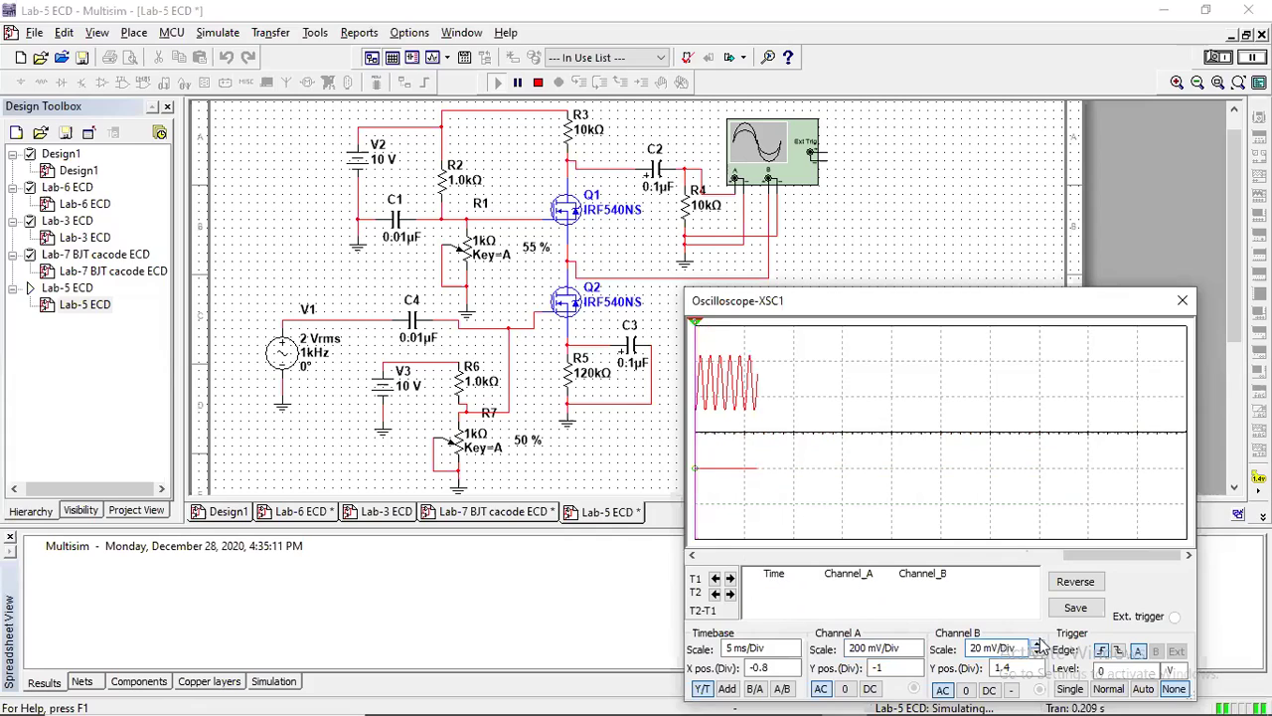
pyautogui.click(1036, 655)
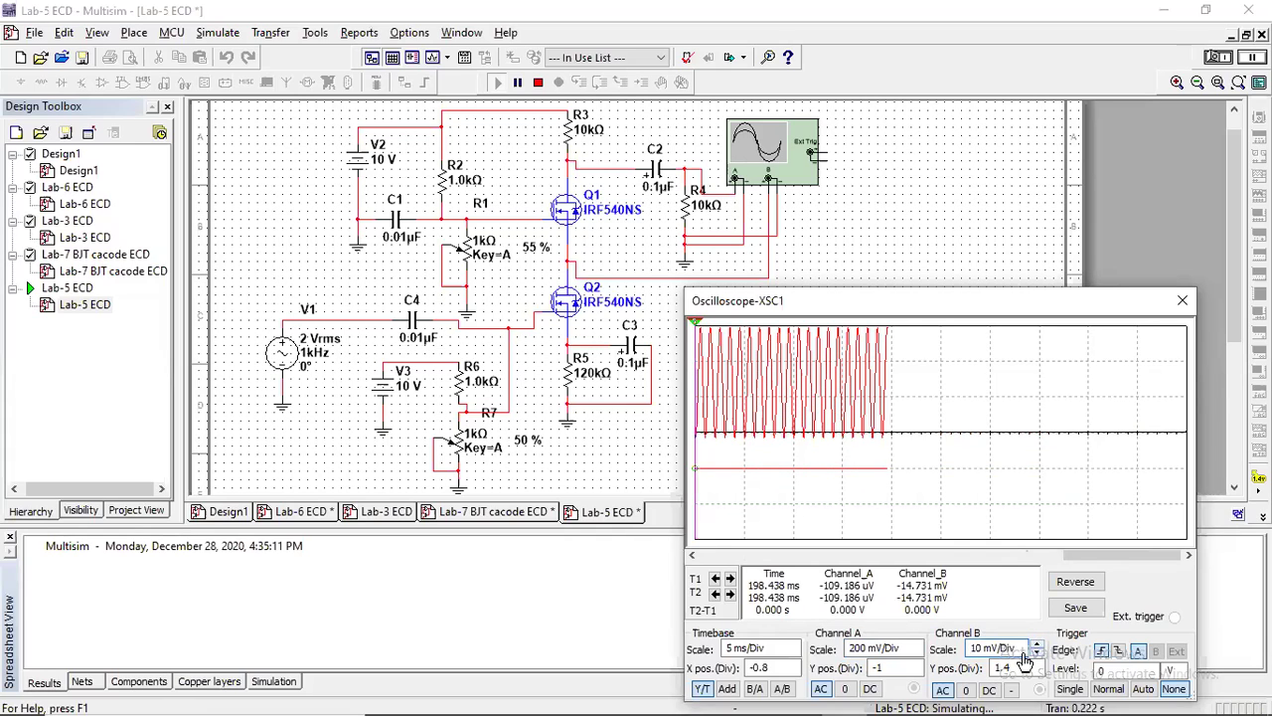
# Set the Lab-5 oscilloscope timebase to 2 ms/Div
pyautogui.click(788, 651)
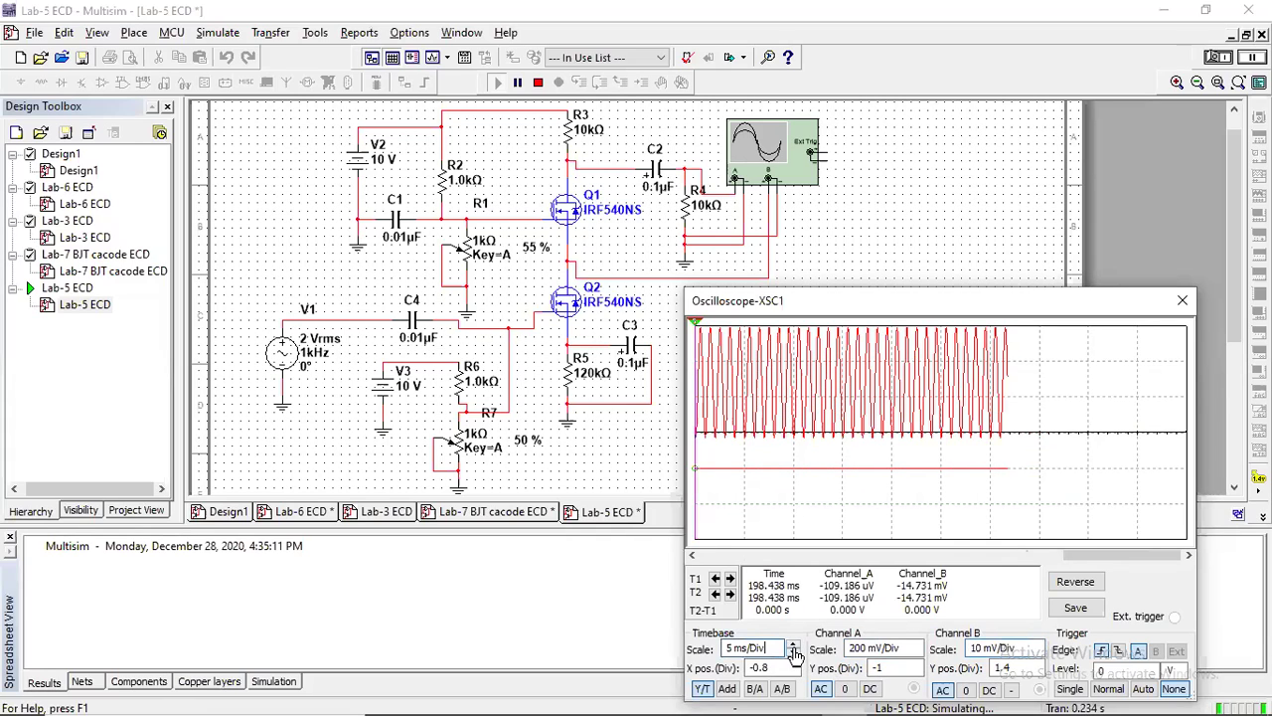
pyautogui.click(793, 644)
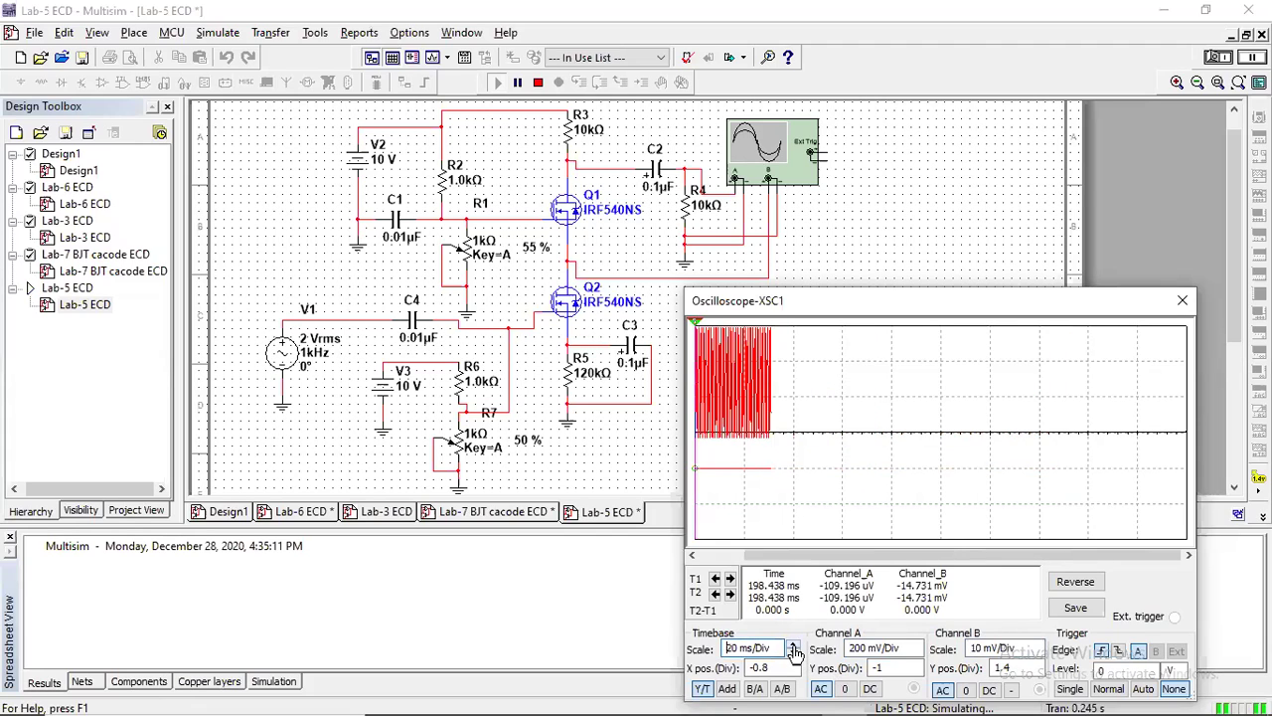
pyautogui.click(793, 654)
pyautogui.click(793, 654)
pyautogui.click(793, 654)
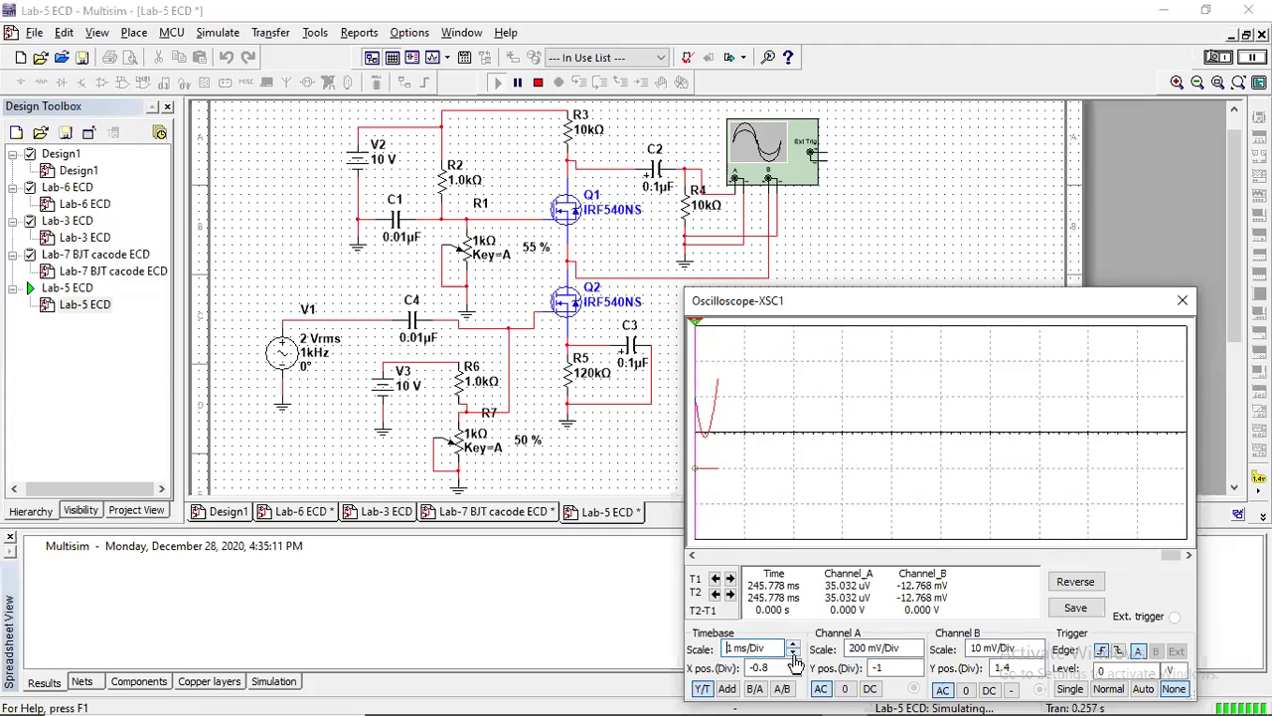
pyautogui.click(793, 644)
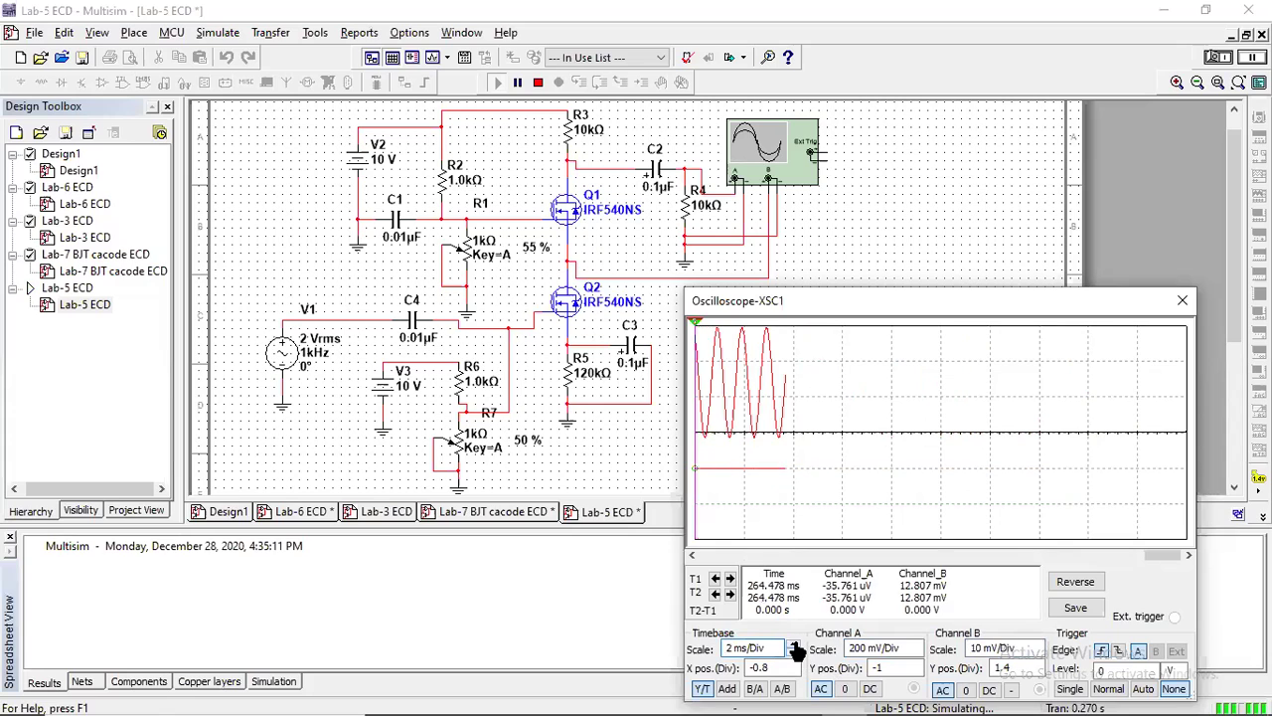
# Set the Lab-5 oscilloscope's Channel A scale to 200 uV/Div and its Y position to -1.4
pyautogui.click(915, 654)
pyautogui.click(915, 654)
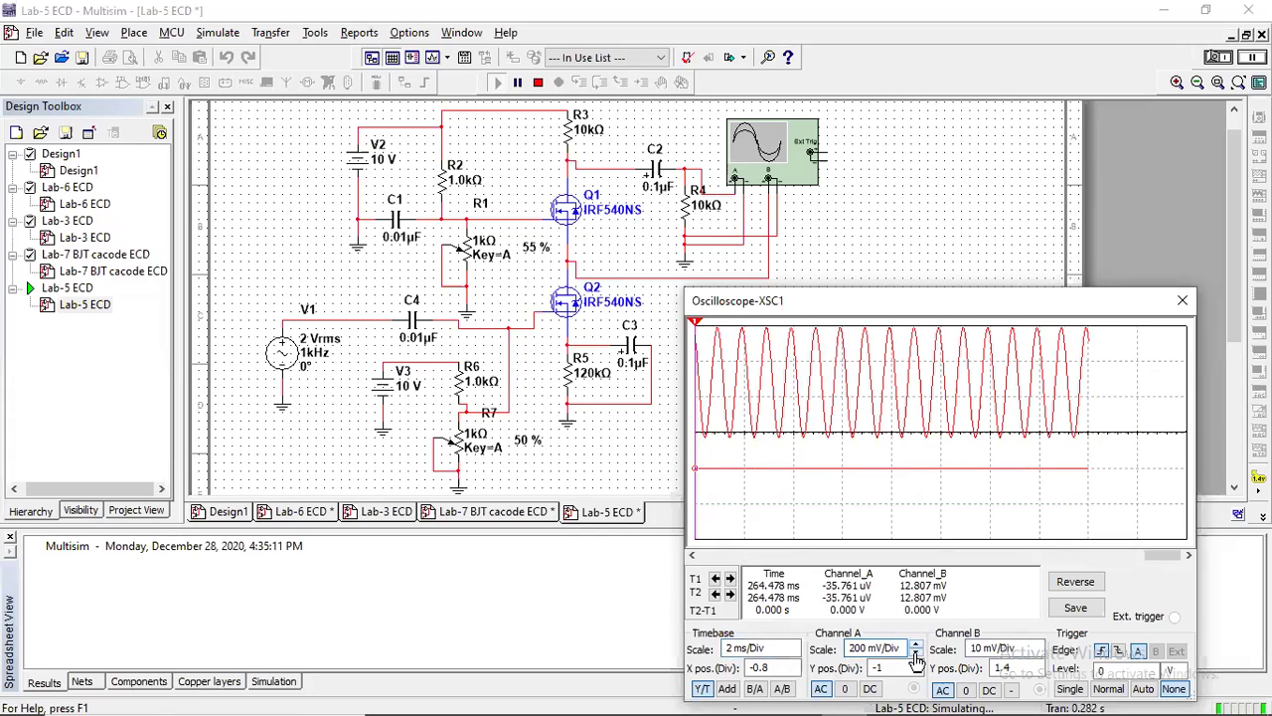
pyautogui.click(915, 654)
pyautogui.click(916, 654)
pyautogui.click(915, 654)
pyautogui.click(915, 654)
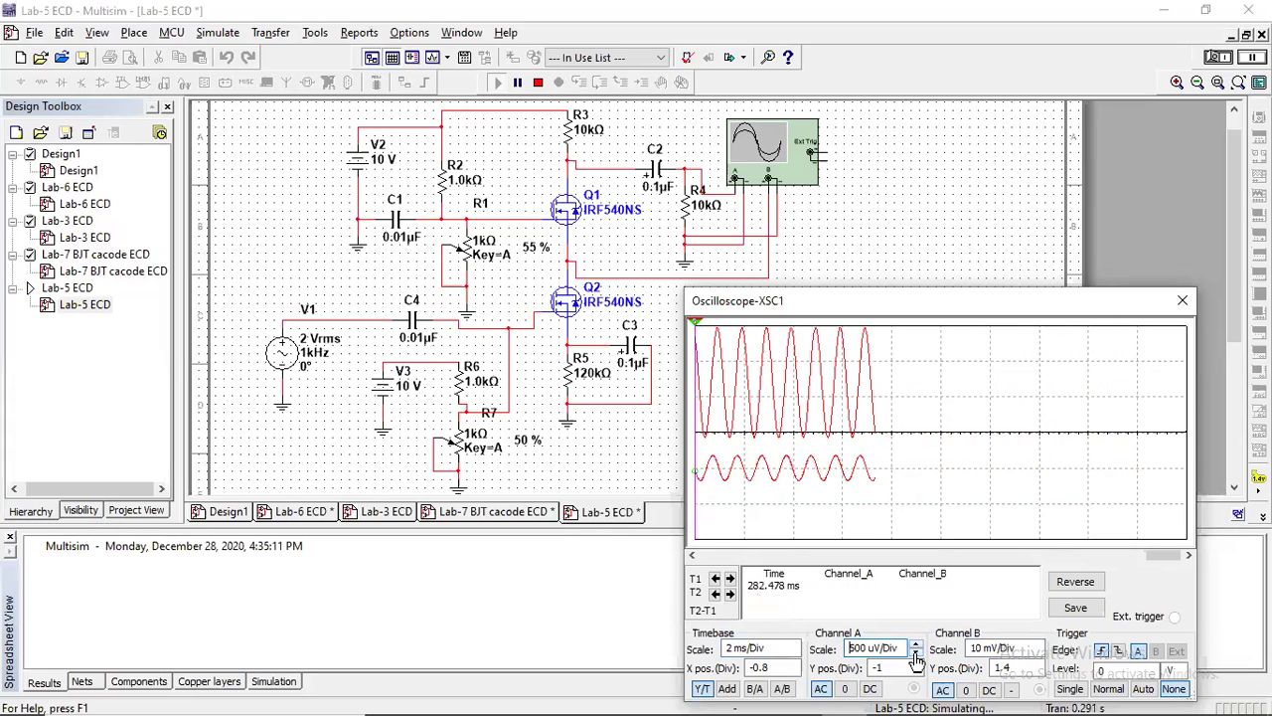
pyautogui.click(916, 654)
pyautogui.click(915, 654)
pyautogui.click(916, 646)
pyautogui.click(915, 646)
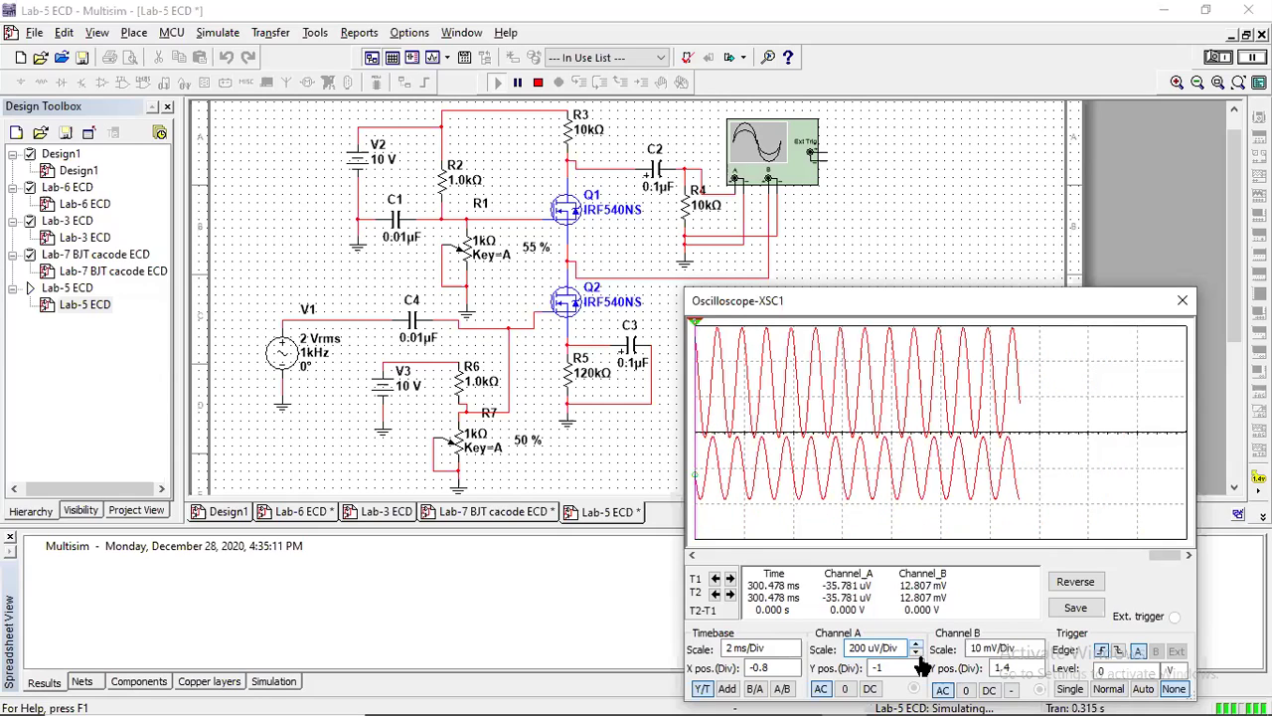
pyautogui.click(916, 654)
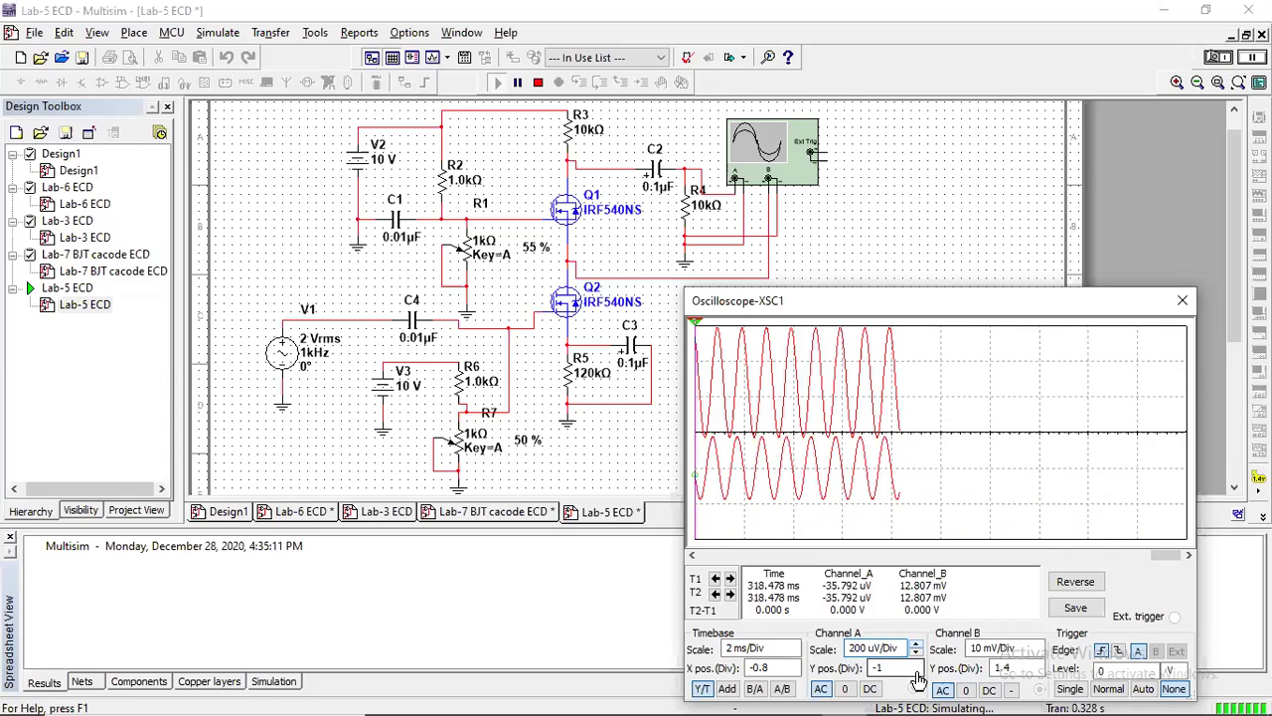
pyautogui.click(915, 672)
pyautogui.click(915, 671)
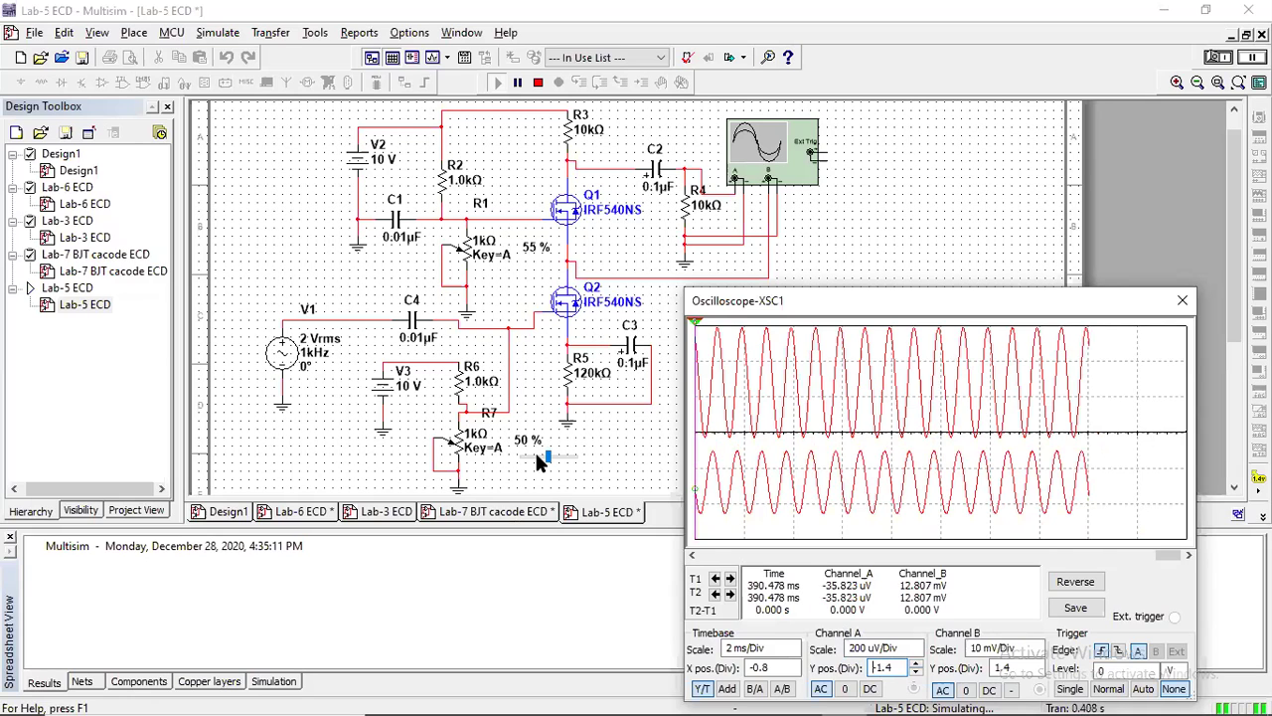
# Bring up the Lab-7 BJT cascode circuit, switch to Foxit Reader, and review the procedure and circuit figures in Lab-7 BJT Cascode.pdf
pyautogui.click(507, 510)
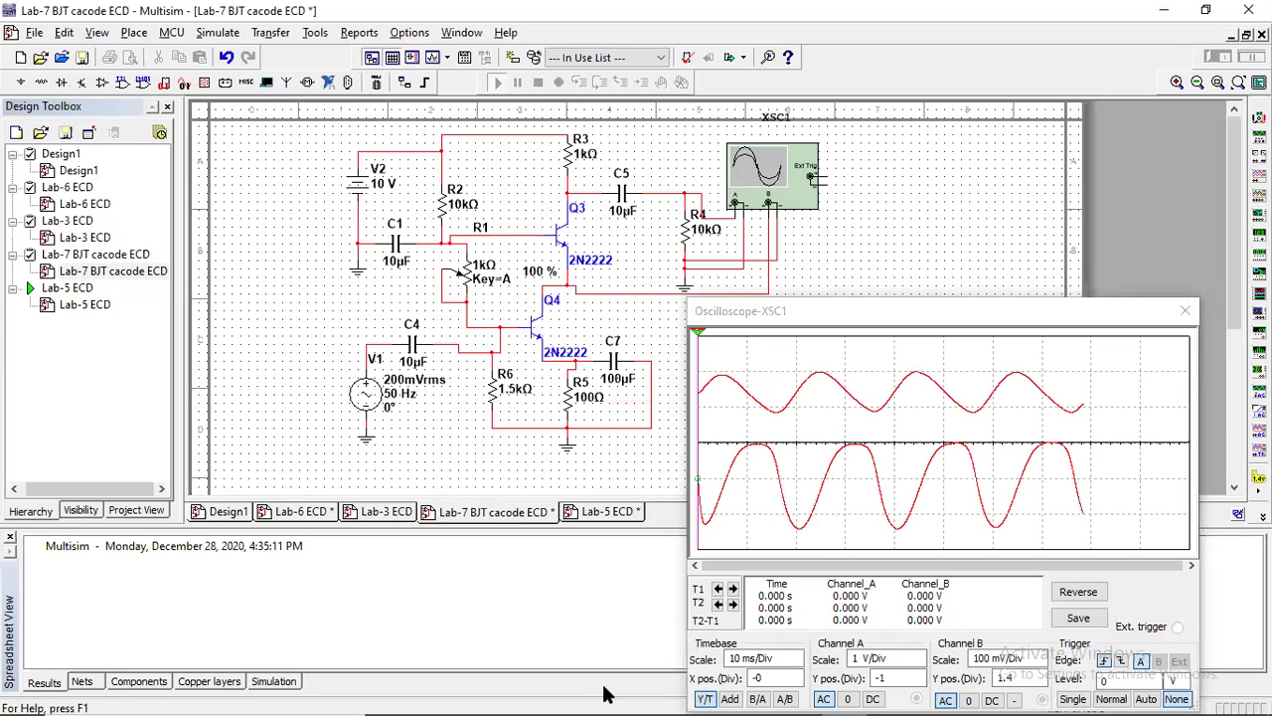
pyautogui.moveTo(636, 708)
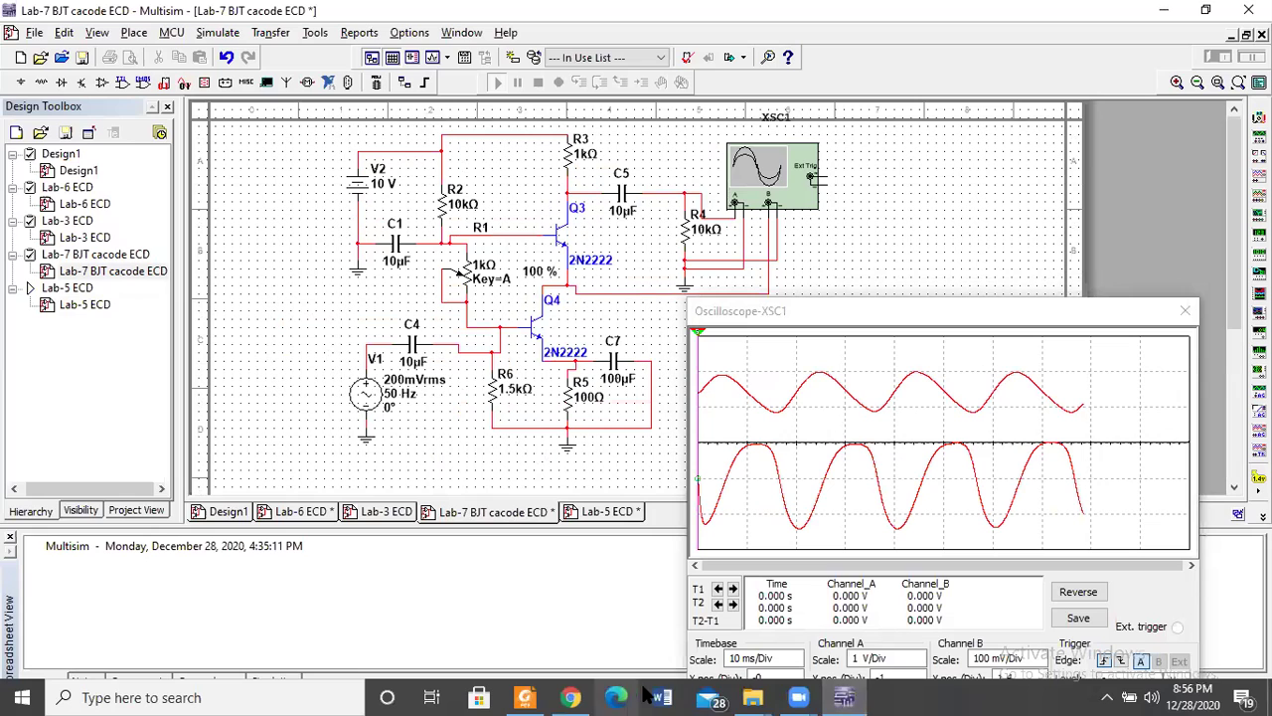
pyautogui.click(527, 696)
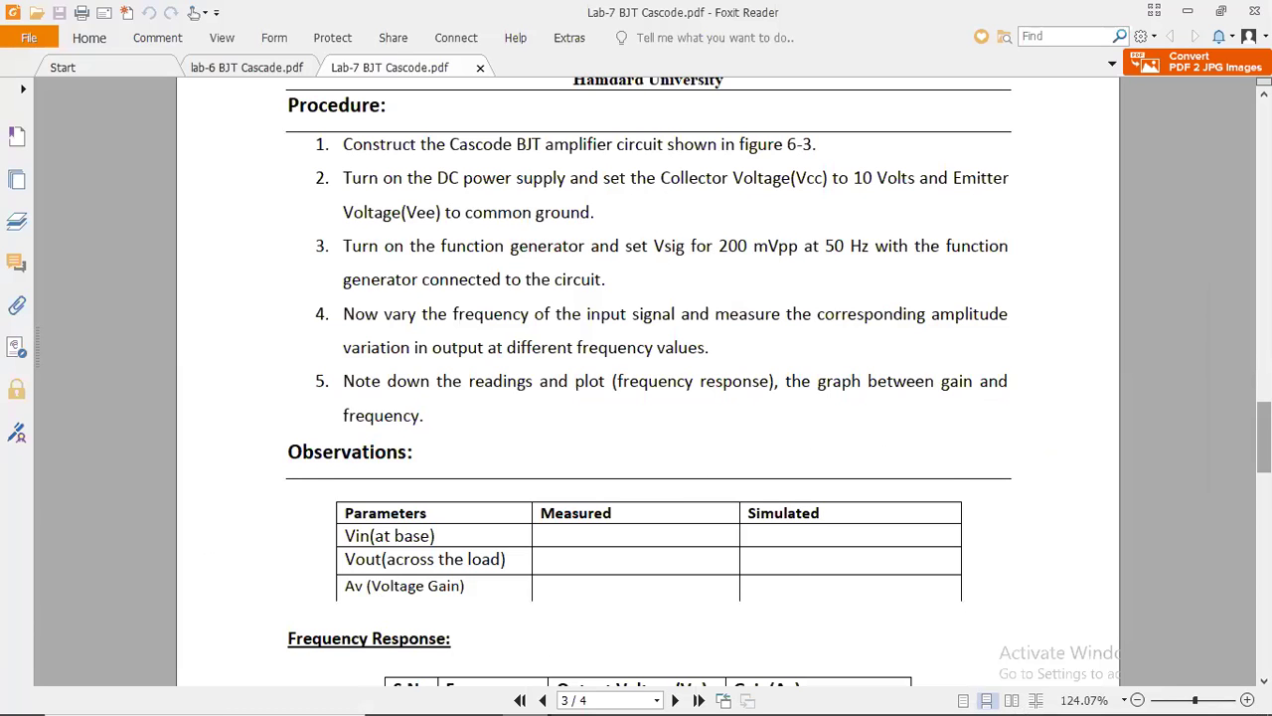
pyautogui.scroll(-3, 648, 377)
pyautogui.scroll(4, 648, 378)
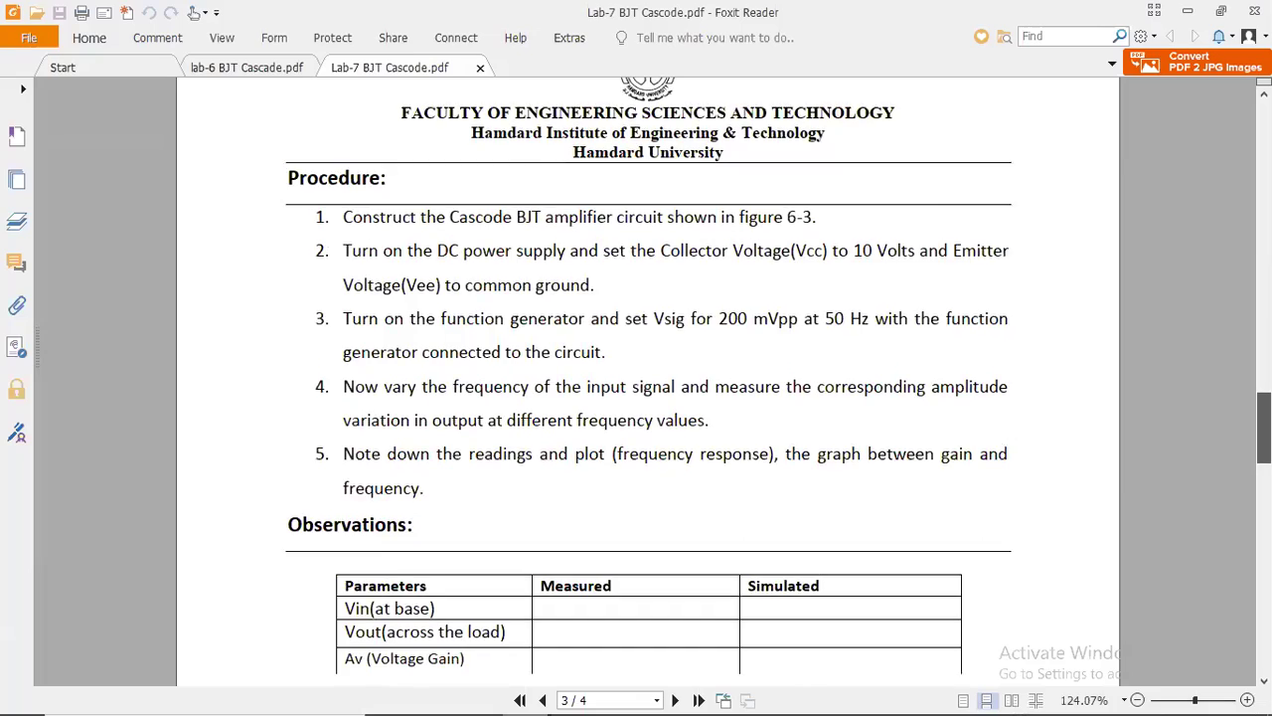
pyautogui.scroll(12, 651, 224)
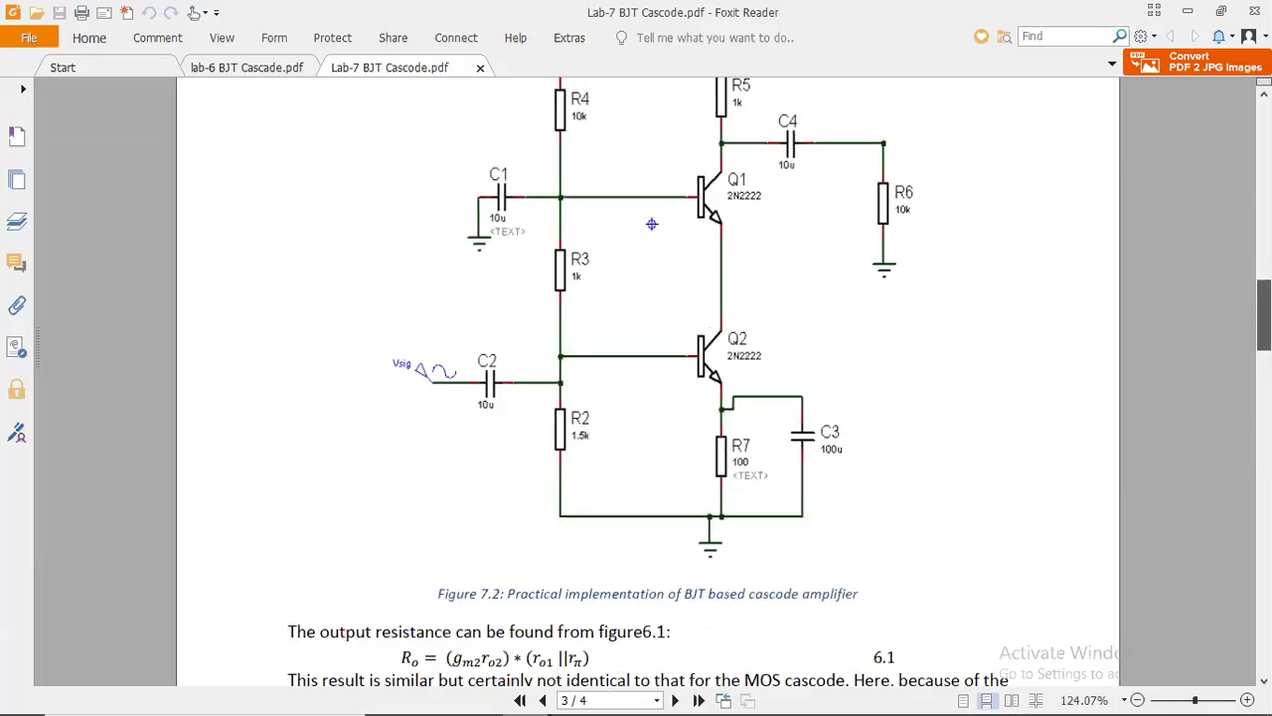
pyautogui.scroll(10, 651, 224)
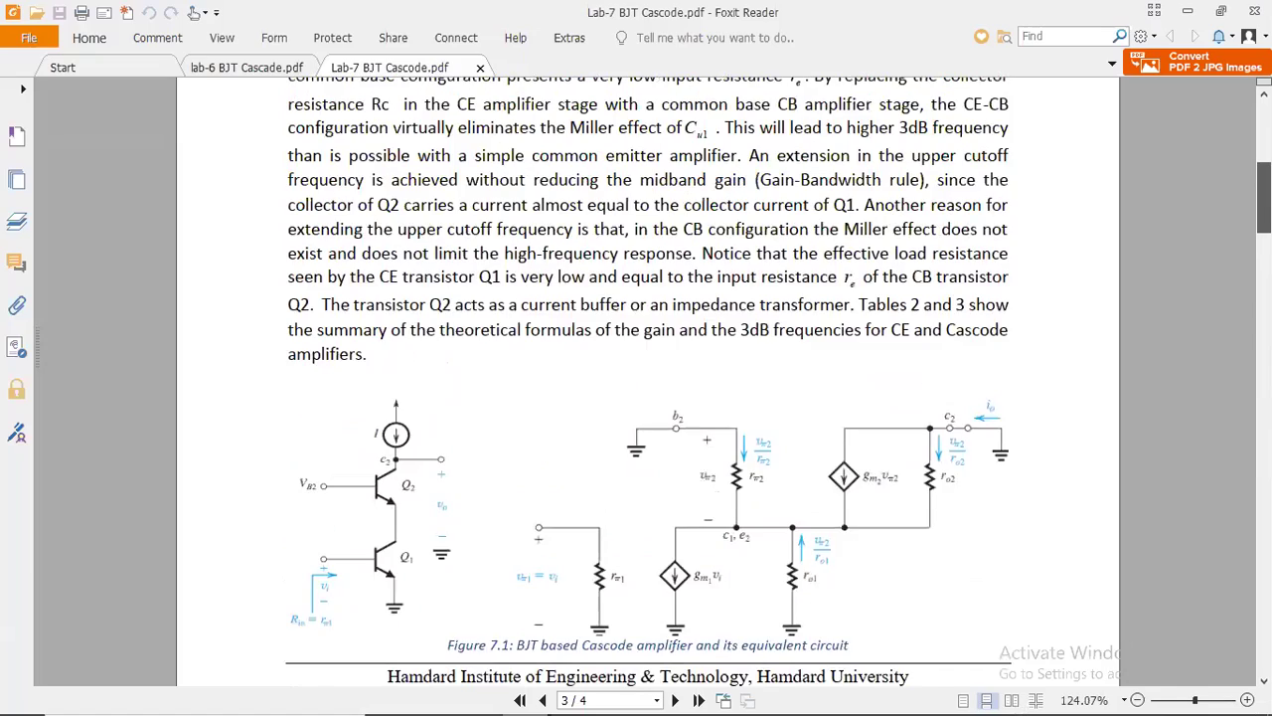
# Review the circuit figure, Observations table and Frequency Response table in Lab-7 BJT Cascode.pdf, and switch to the Lab-7 cascode circuit in Multisim
pyautogui.scroll(-20, 648, 381)
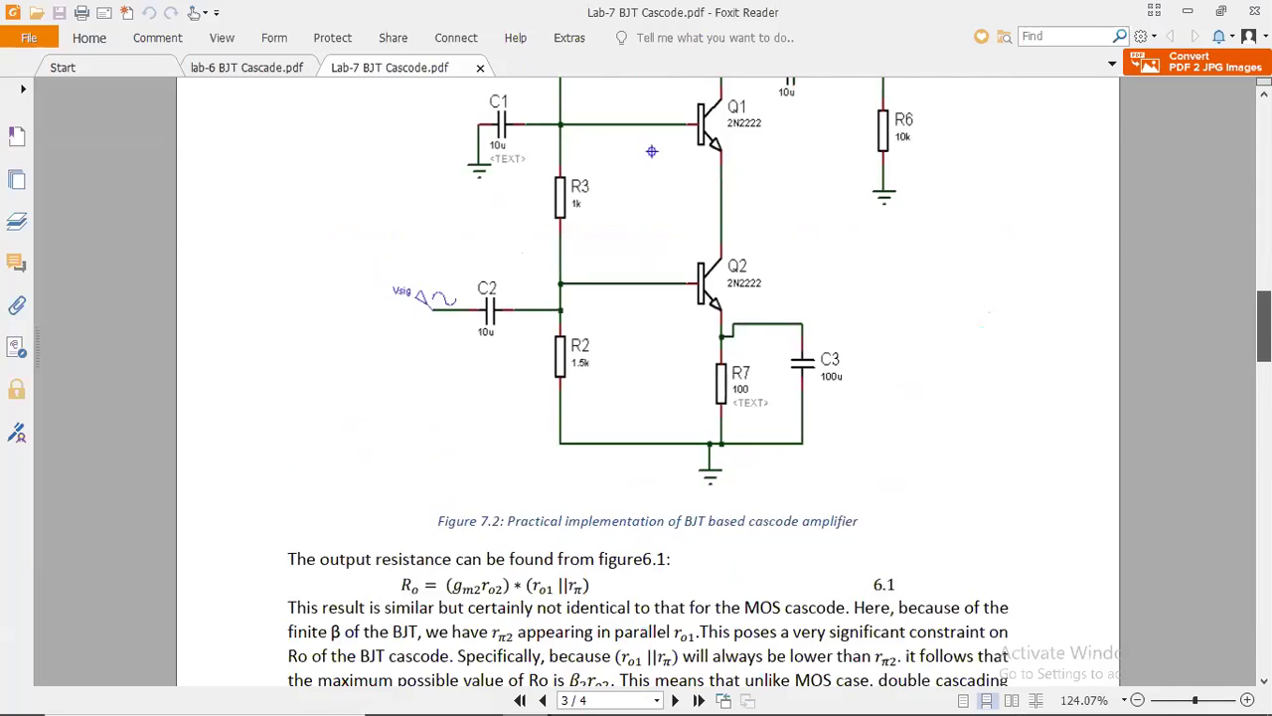
pyautogui.scroll(-2, 648, 381)
pyautogui.scroll(3, 648, 380)
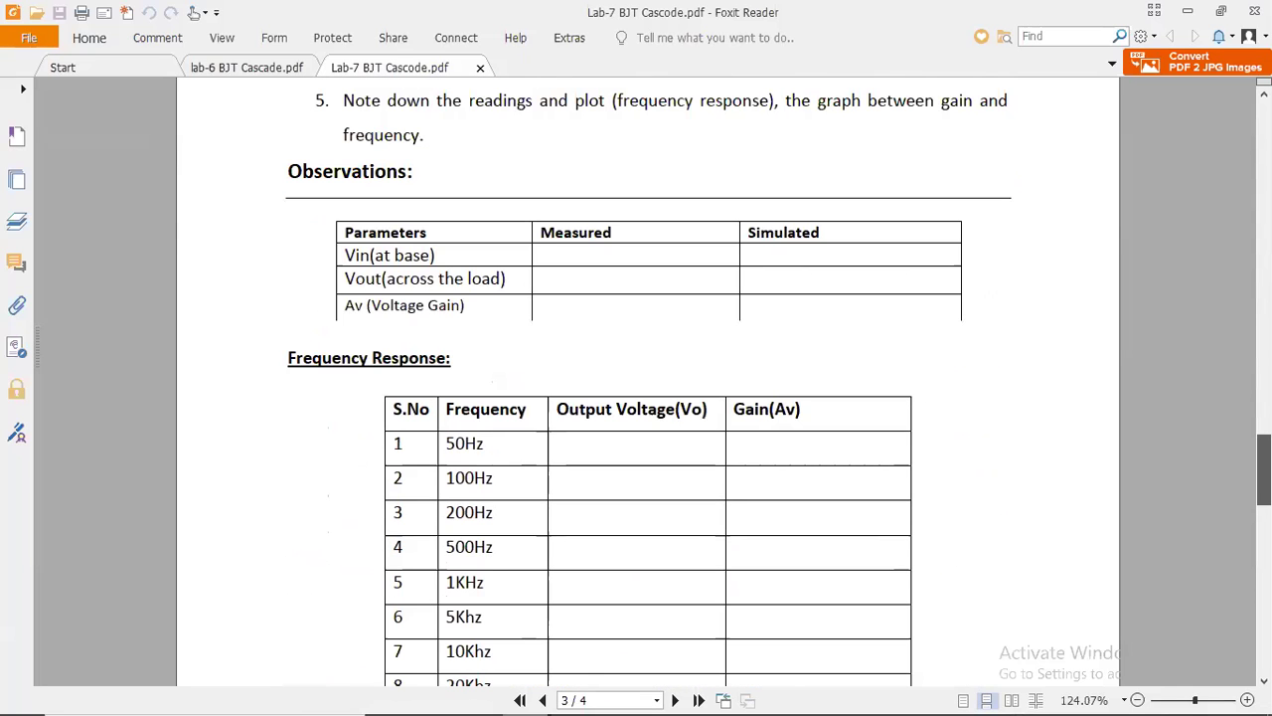
pyautogui.scroll(-1, 648, 380)
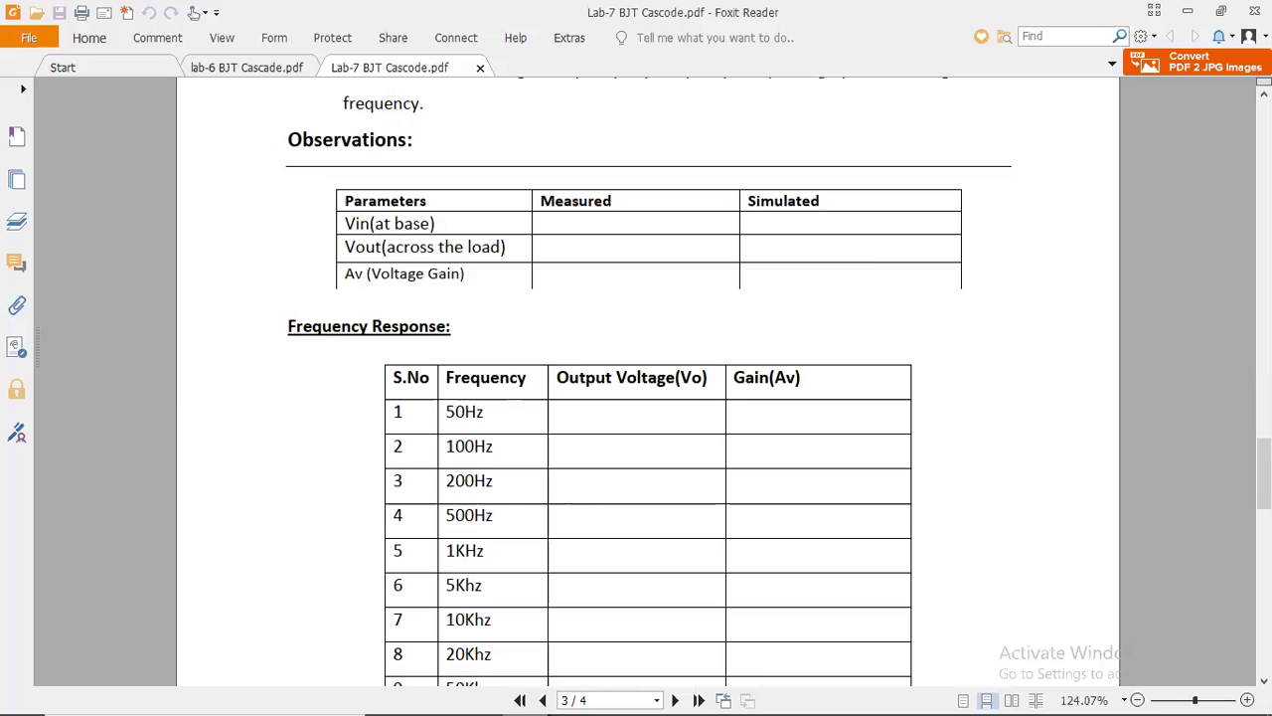
pyautogui.scroll(-3, 637, 398)
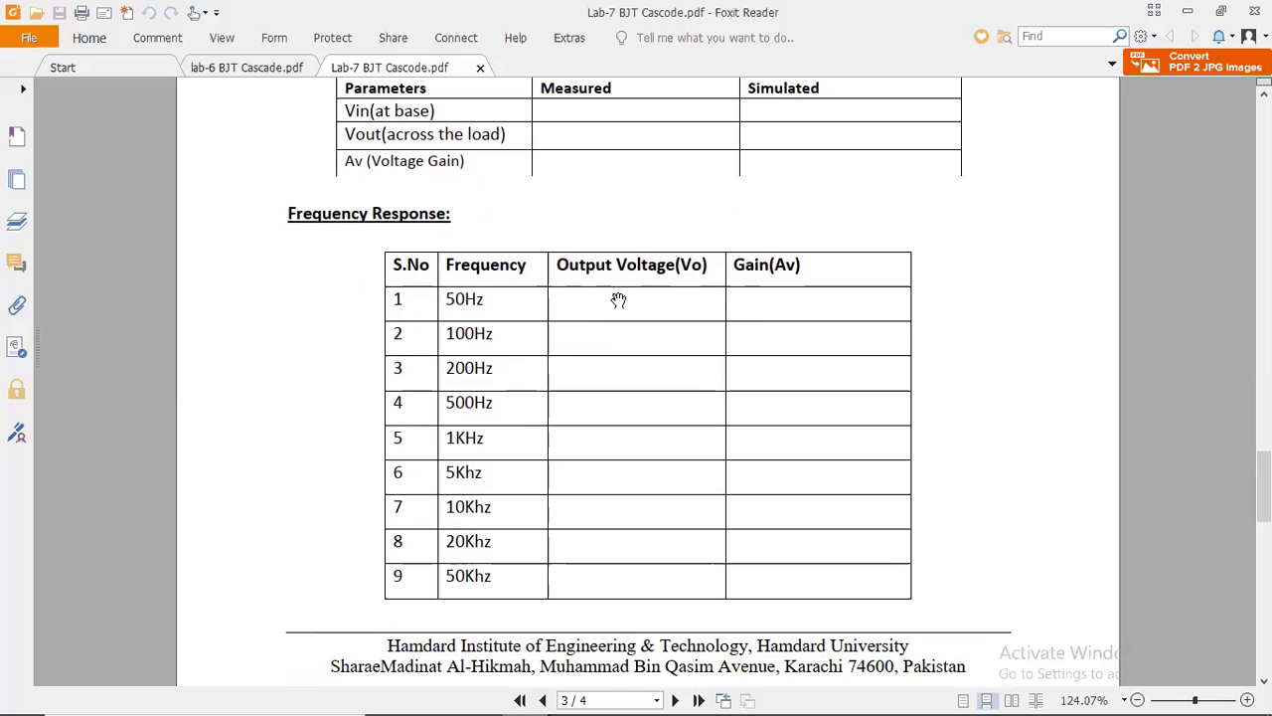
pyautogui.moveTo(951, 695)
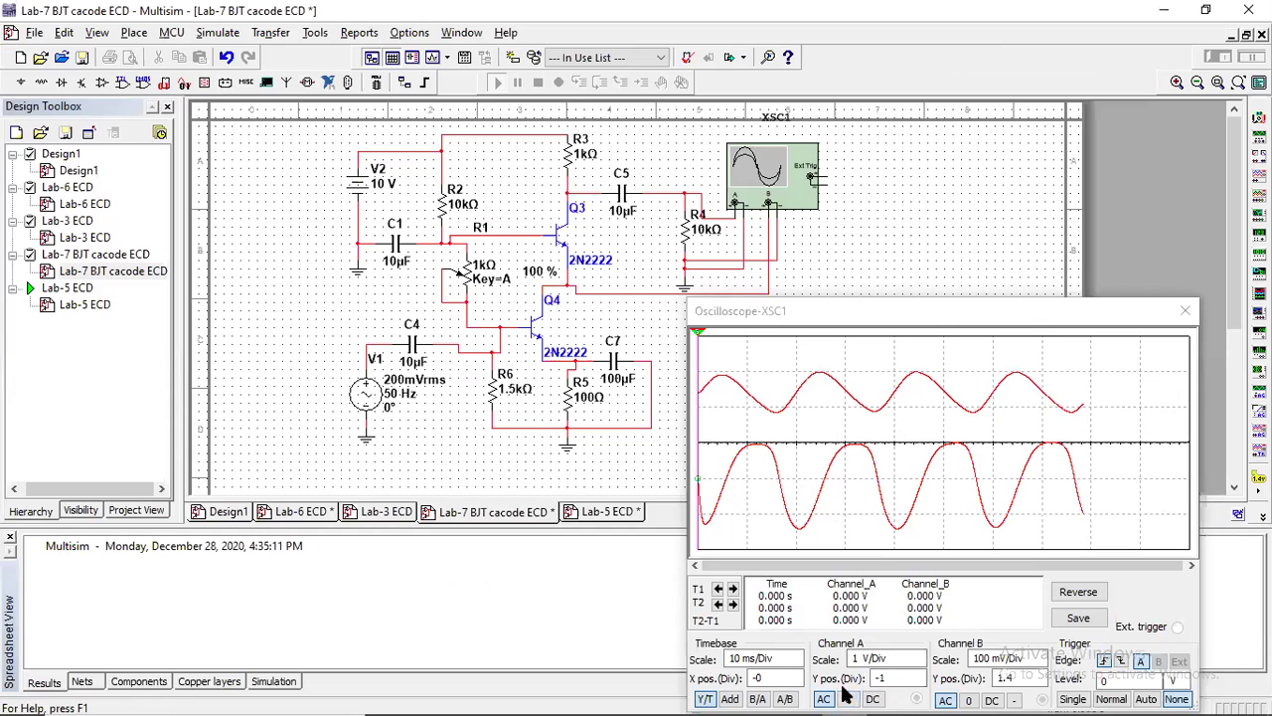
# Return to Foxit Reader, review the remaining frequency rows, gain and bandwidth blanks, and Lab Exercise on page 4, and switch back to Multisim
pyautogui.moveTo(847, 696)
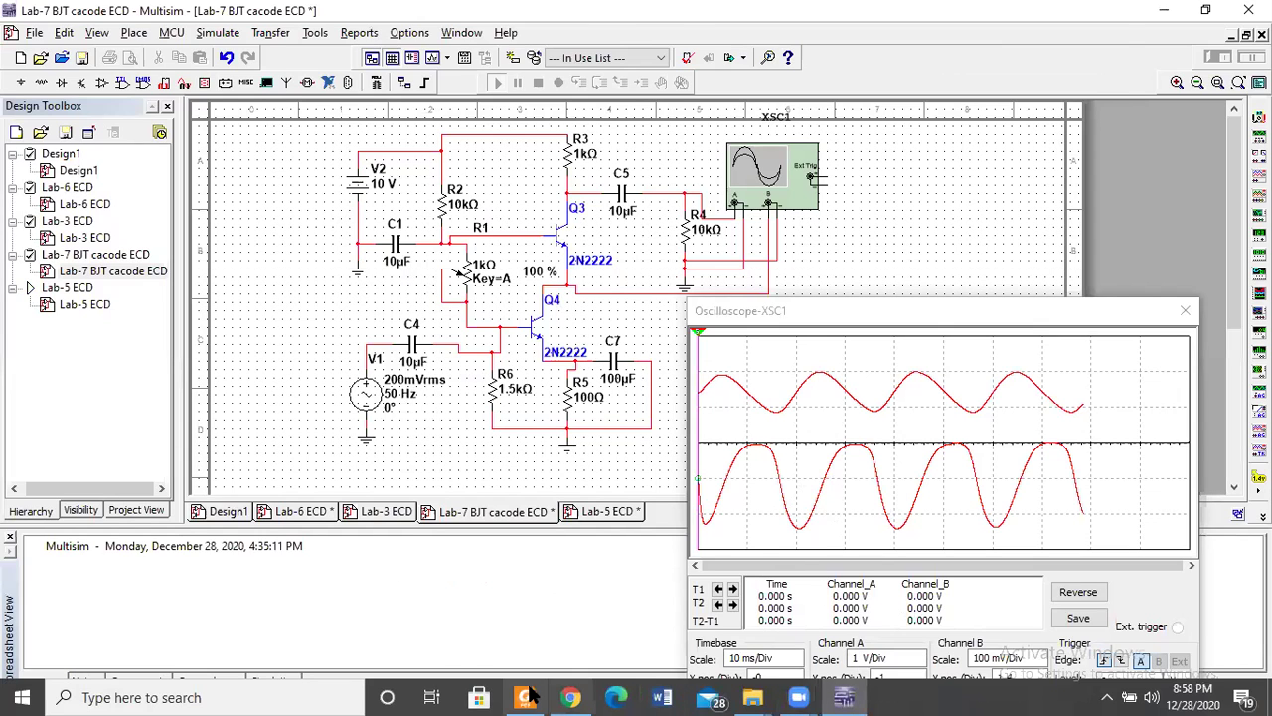
pyautogui.click(663, 696)
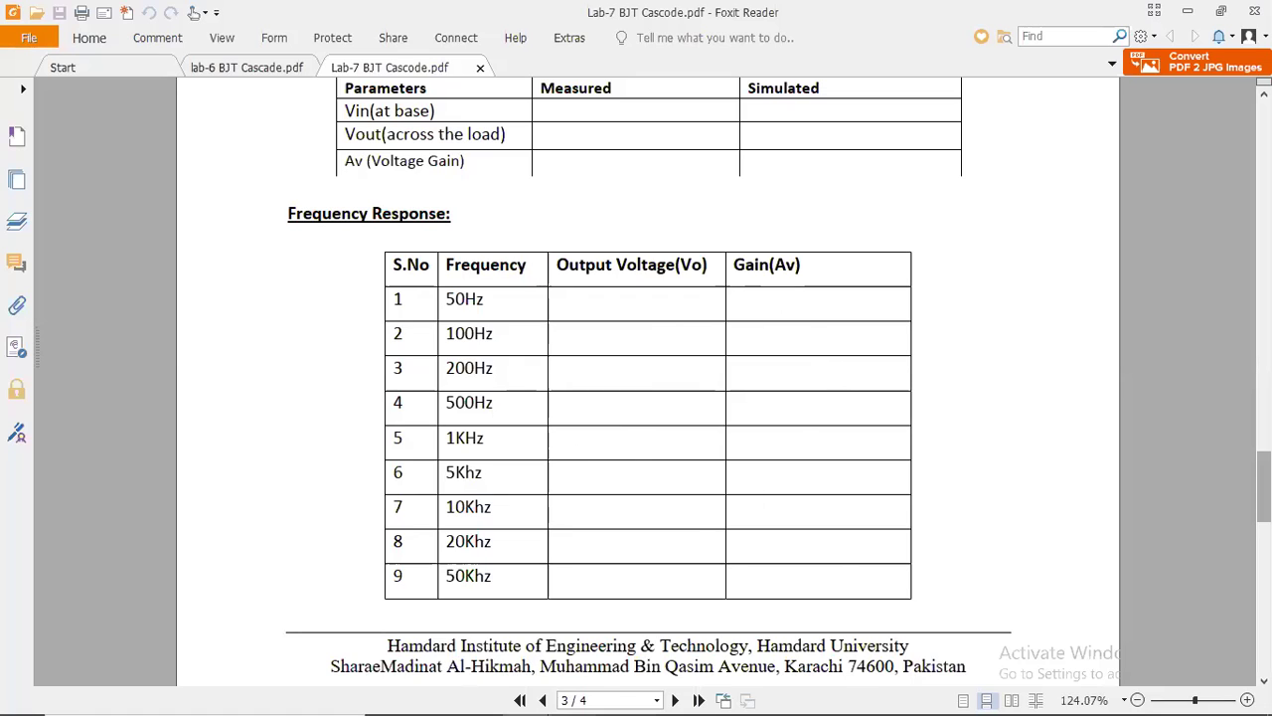
pyautogui.scroll(-5, 805, 594)
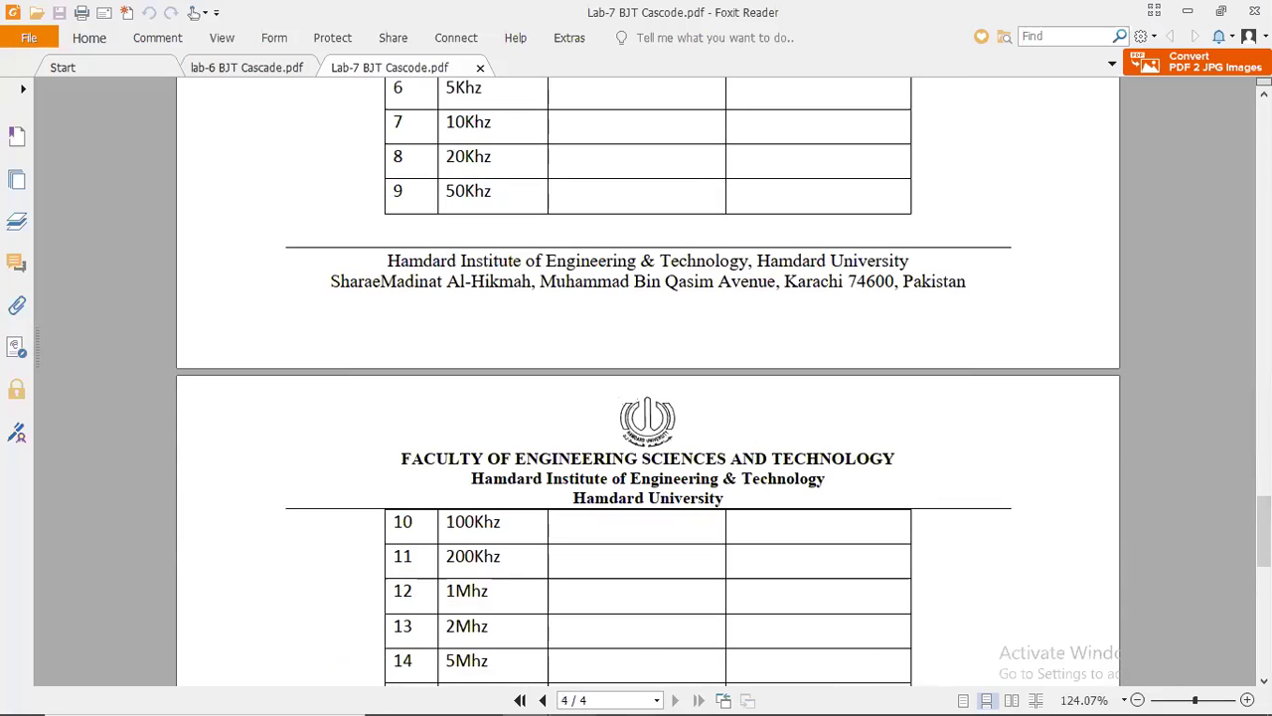
pyautogui.scroll(-2, 648, 380)
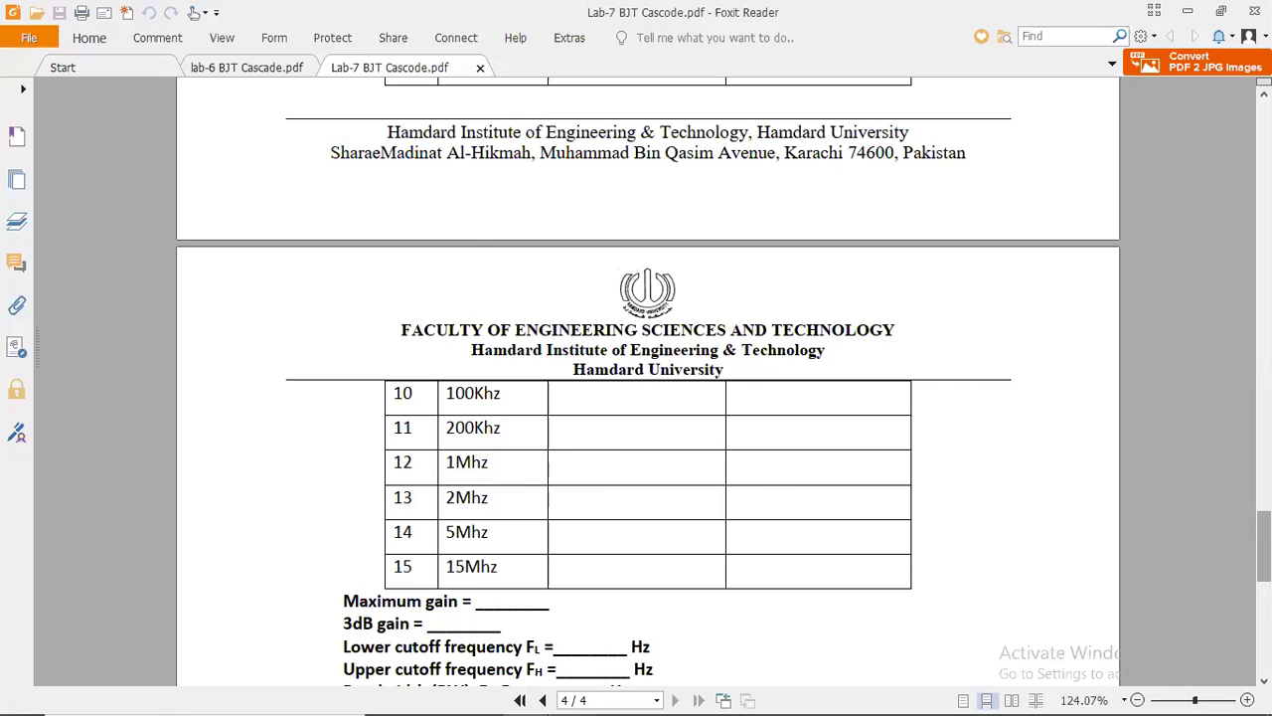
pyautogui.scroll(-3, 1264, 546)
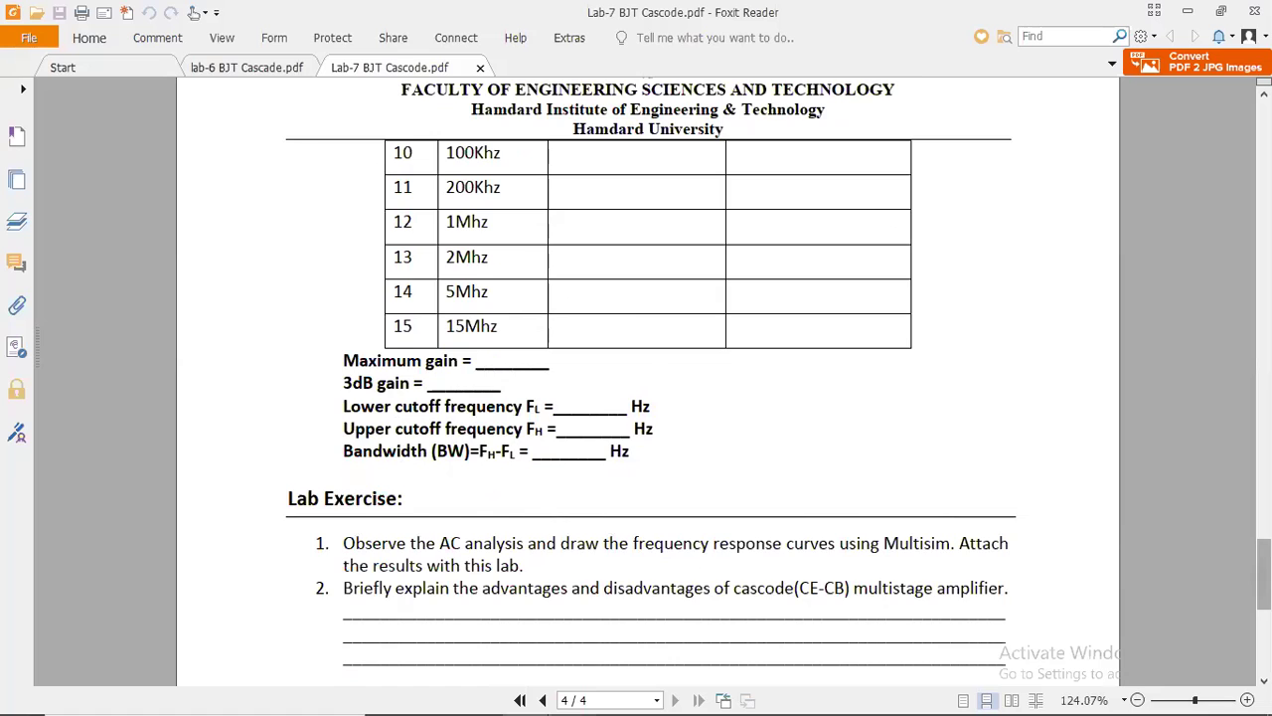
pyautogui.scroll(-3, 1263, 576)
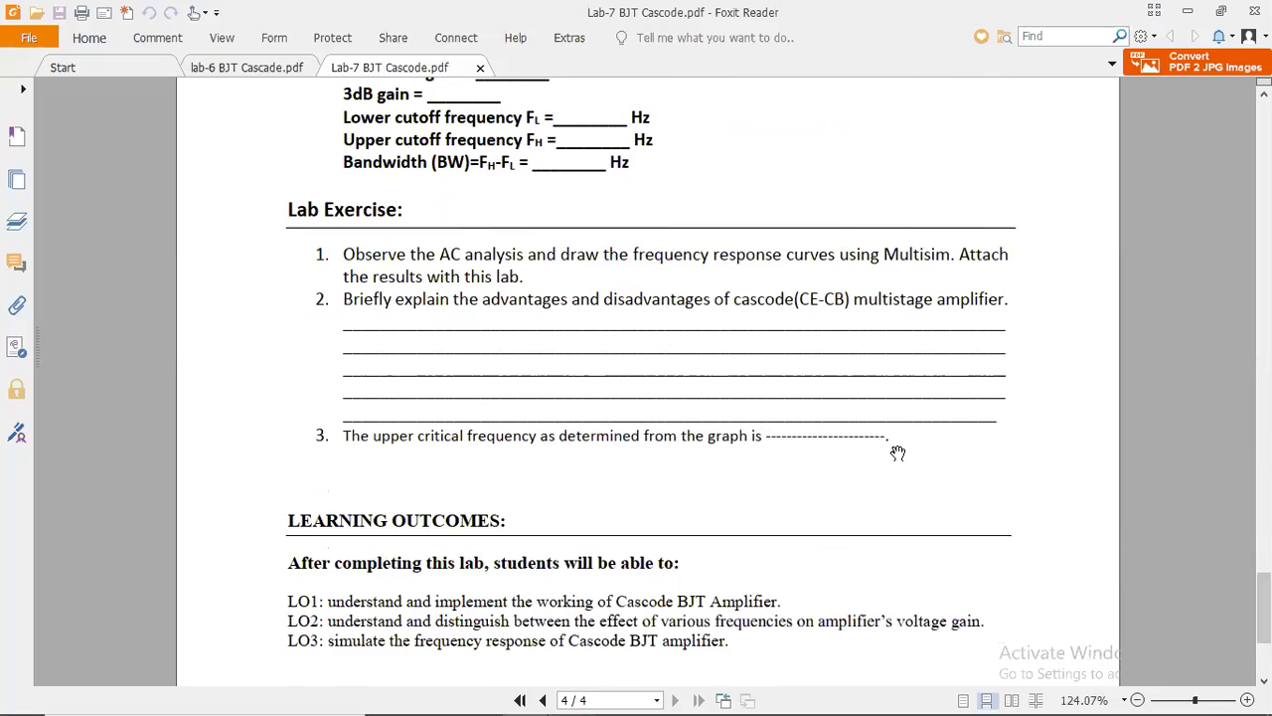
pyautogui.moveTo(913, 695)
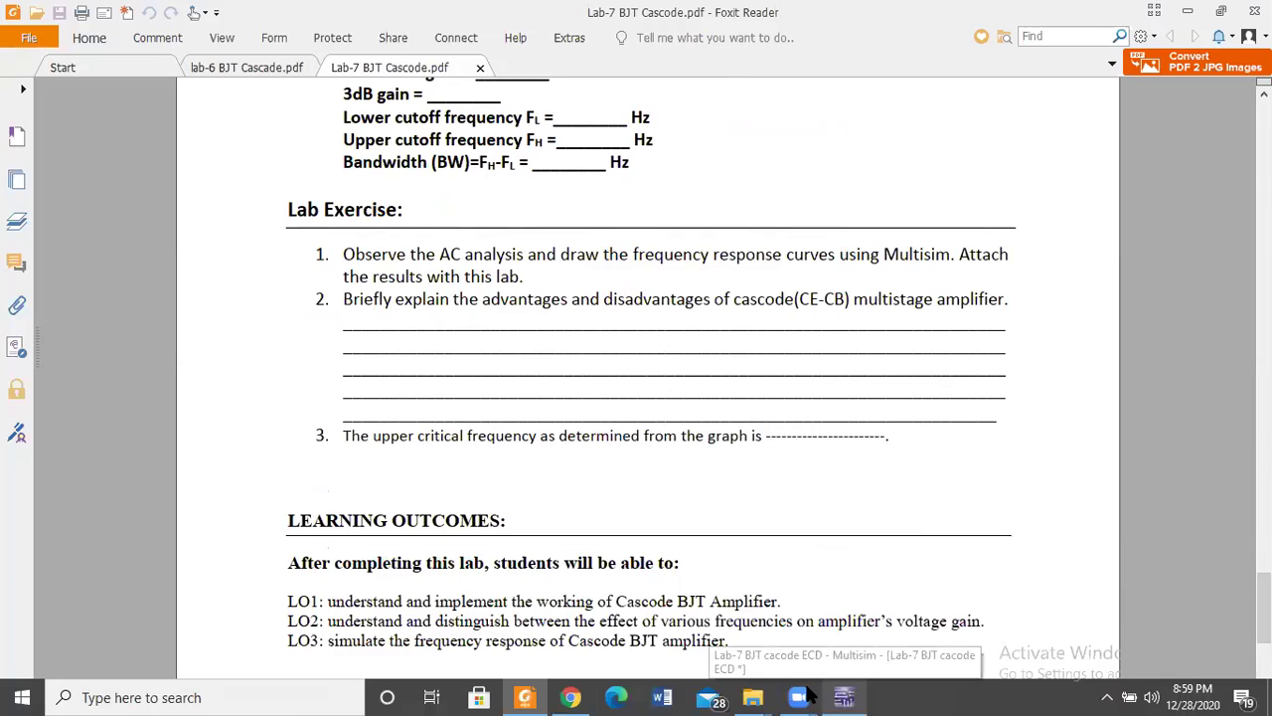
pyautogui.click(843, 696)
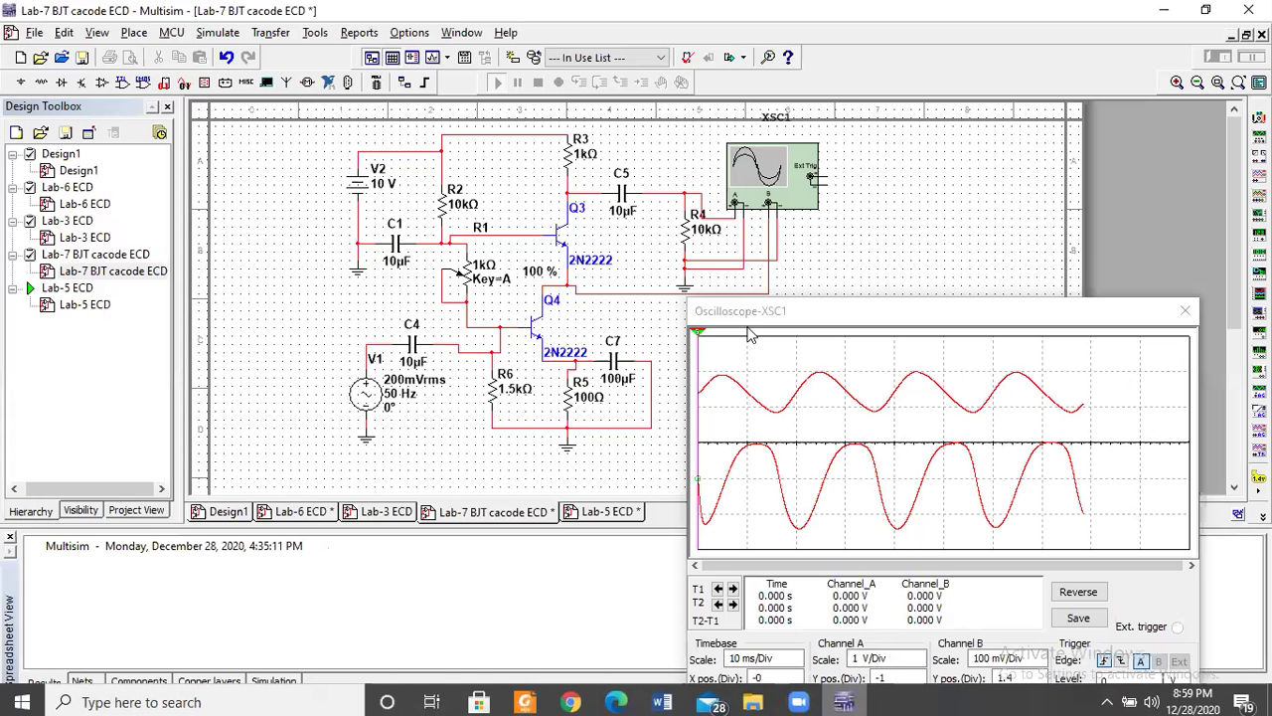